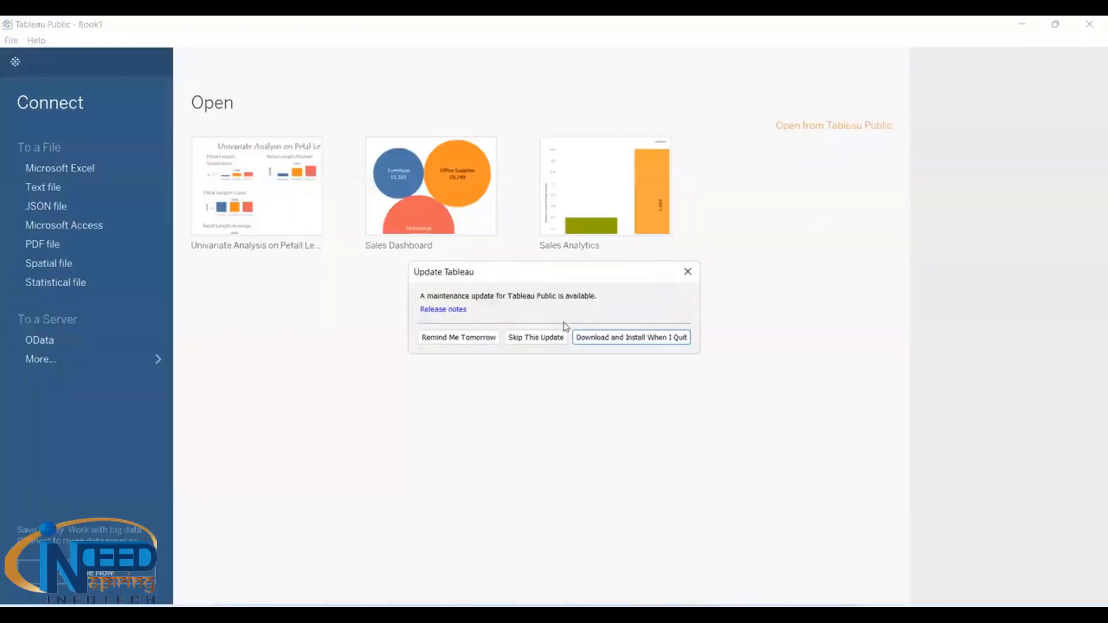
Step: Dismiss the Tableau update notice and write the heading "Business Analytics" in a blank Notepad document, followed by an empty line
left_click(687, 272)
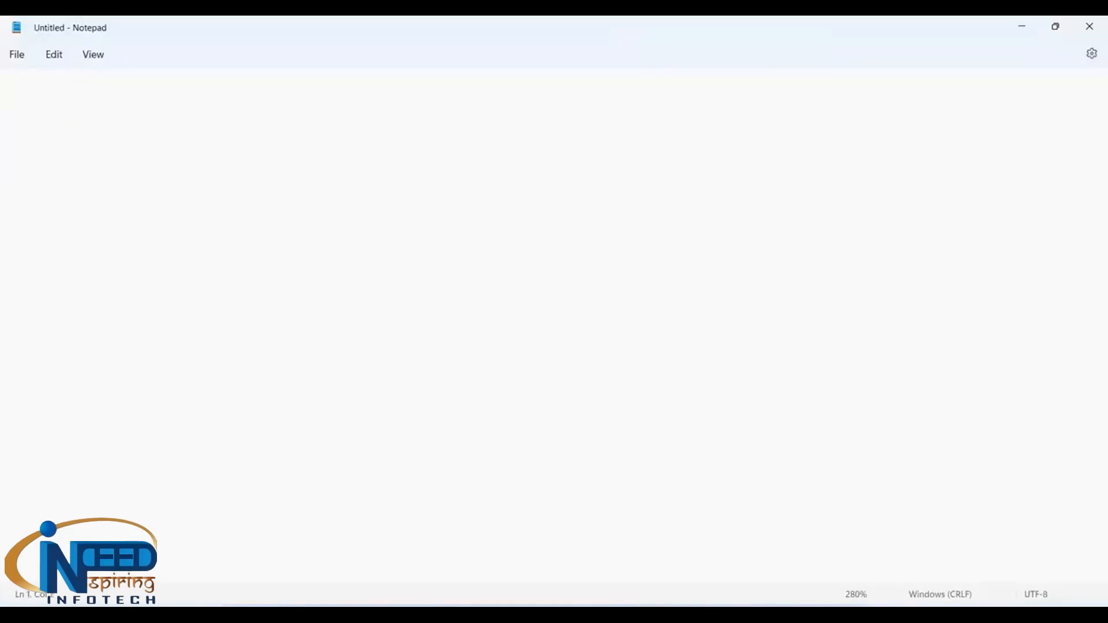
type("Business ")
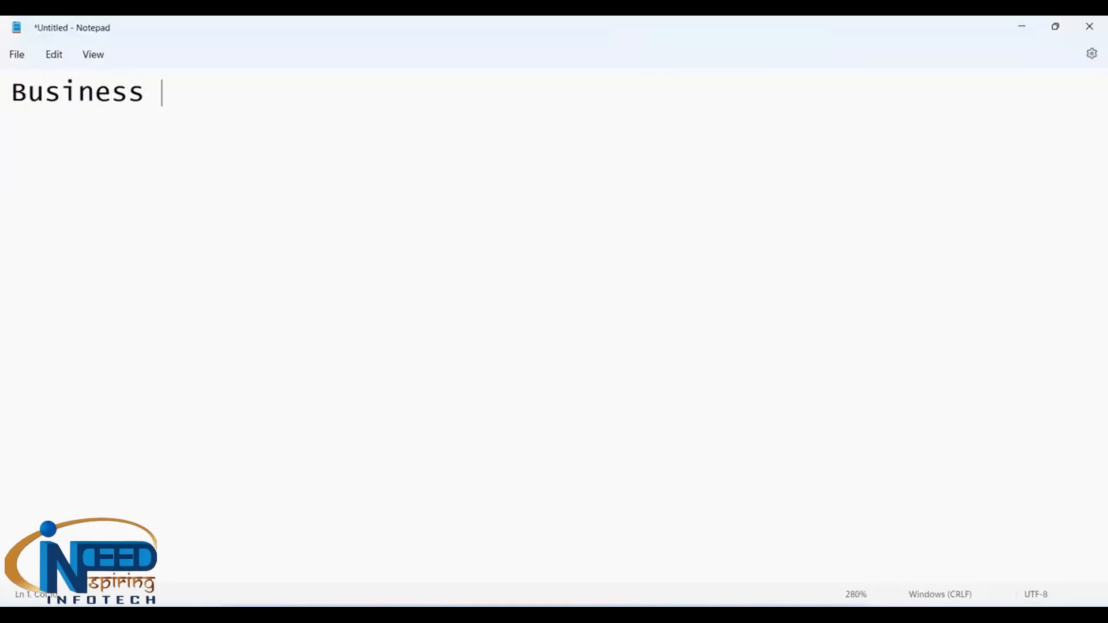
type("Analy")
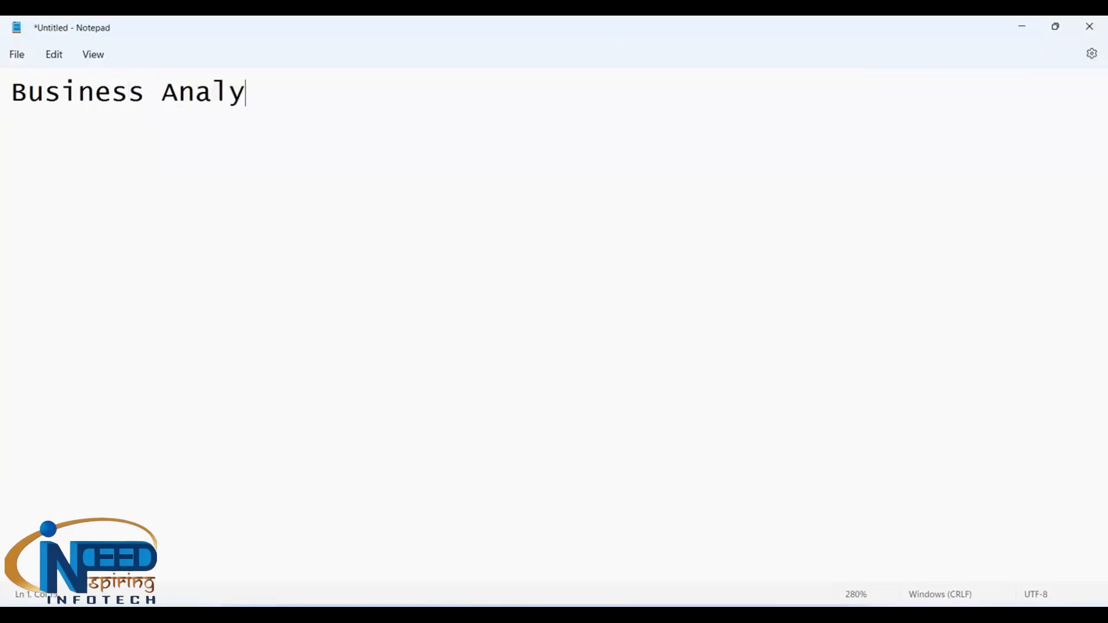
type("tics")
key("Return")
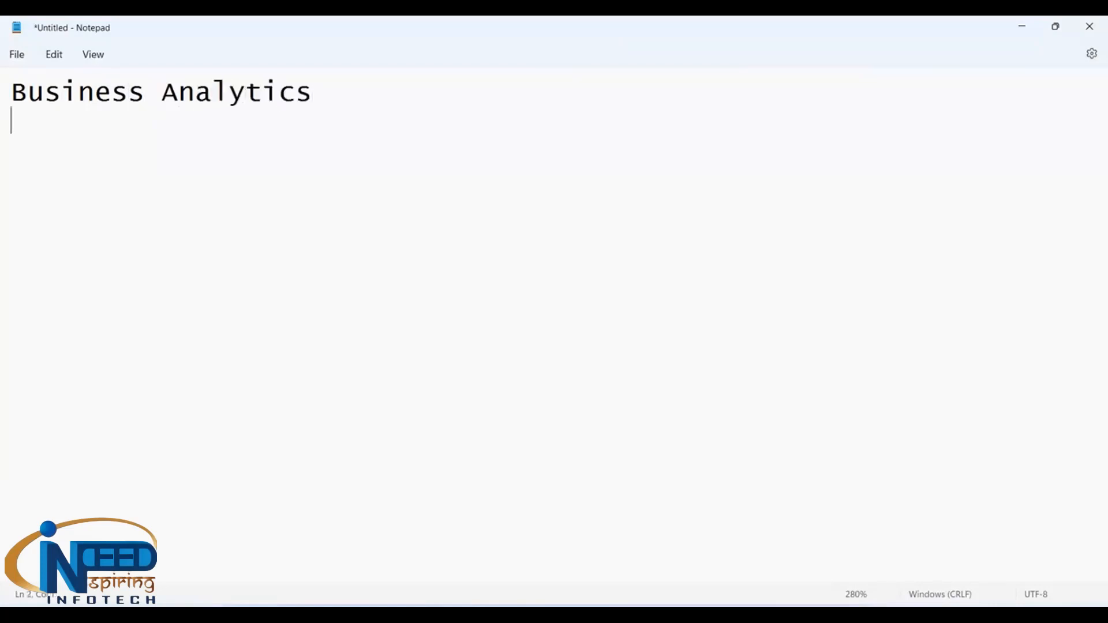
key("Return")
Step: List "- Decriptive" and "- Diagnostic" on separate lines under the heading
type("- Decr")
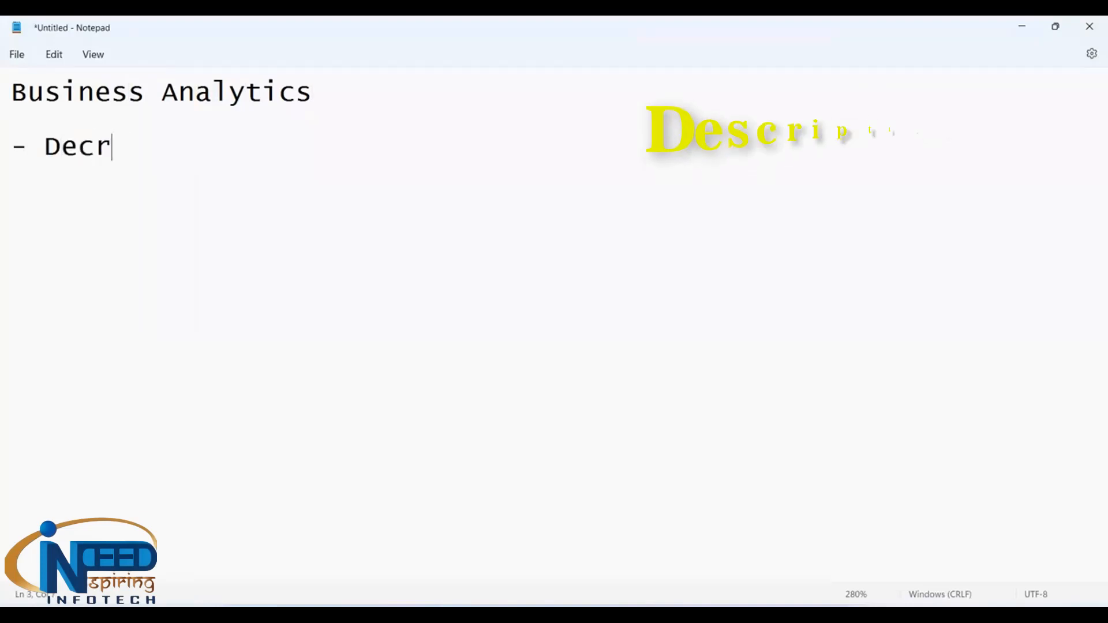
type("iptice")
key("BackSpace")
key("BackSpace")
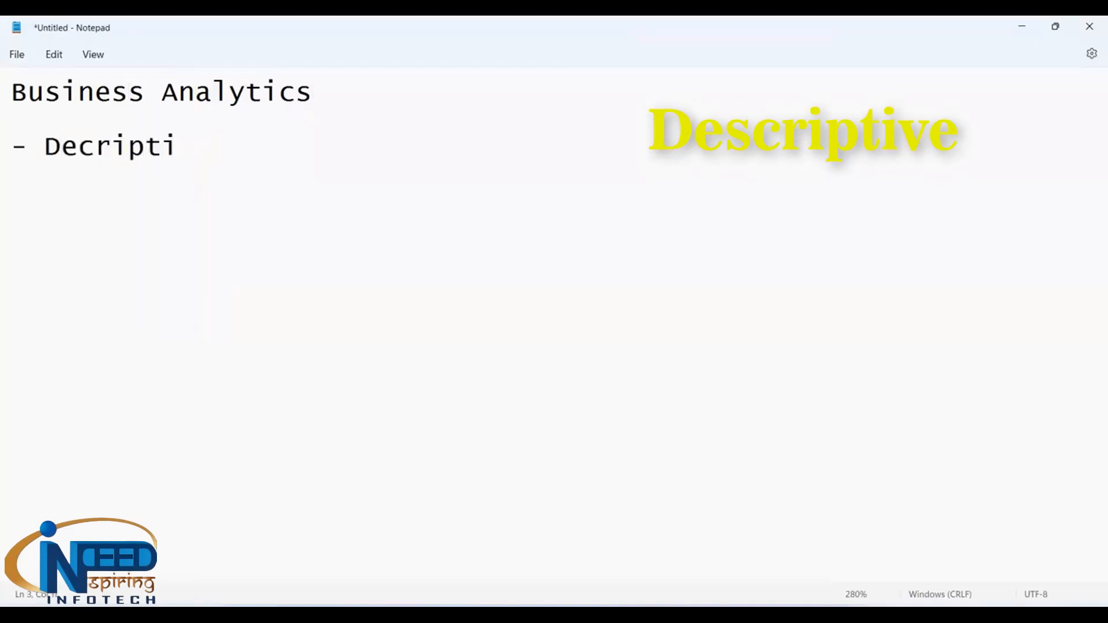
type("ve")
key("Return")
type("- Diagnos")
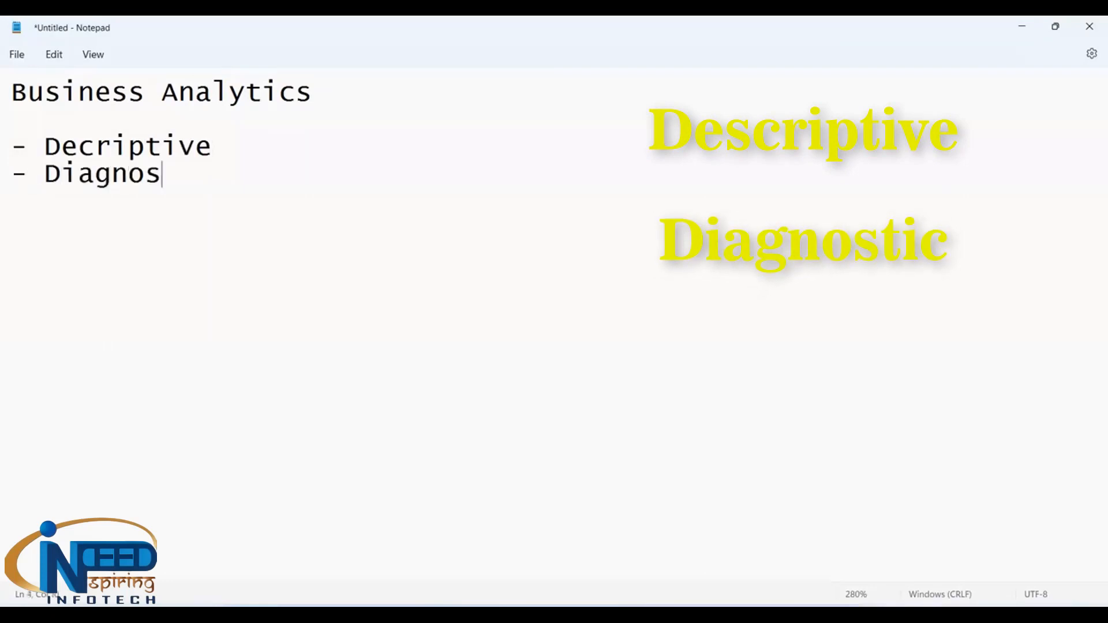
type("tic")
key("Return")
Step: Add "- Predictive" and "- Prescriptive" as the last two lines of the list
type("- Pre3di")
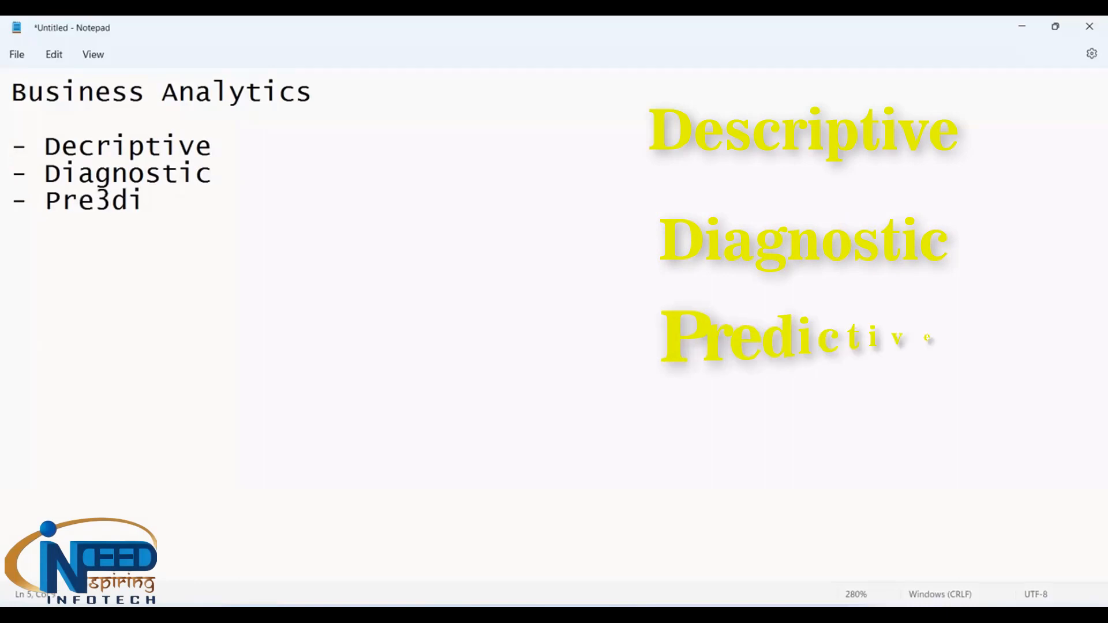
key("BackSpace")
key("BackSpace")
key("BackSpace")
type("dic")
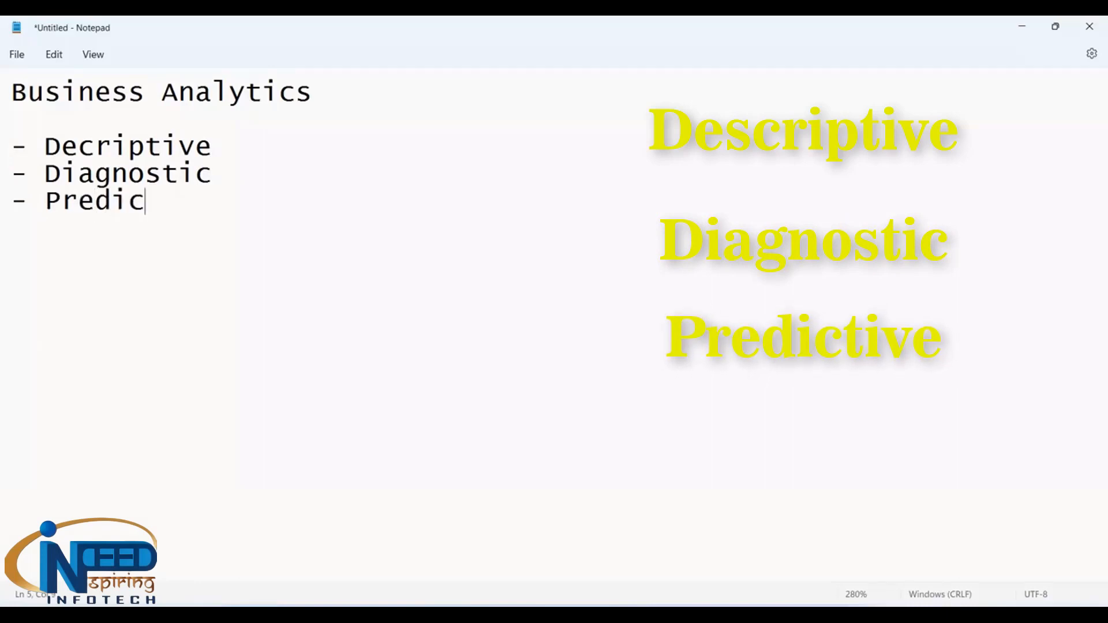
type("tive")
key("Return")
type("- ")
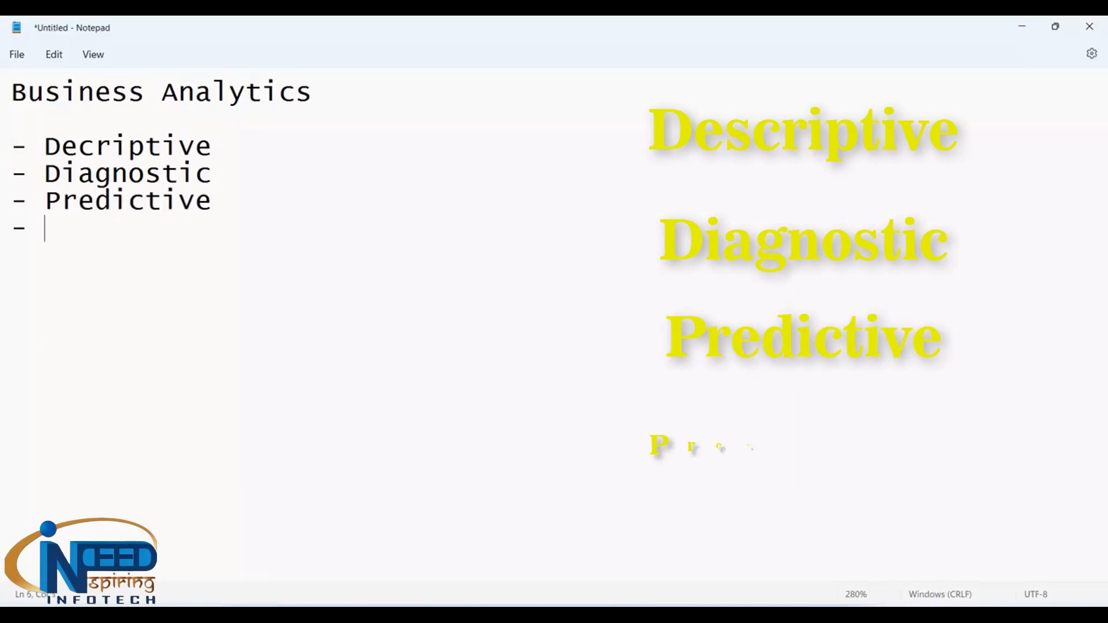
type("Prescrip")
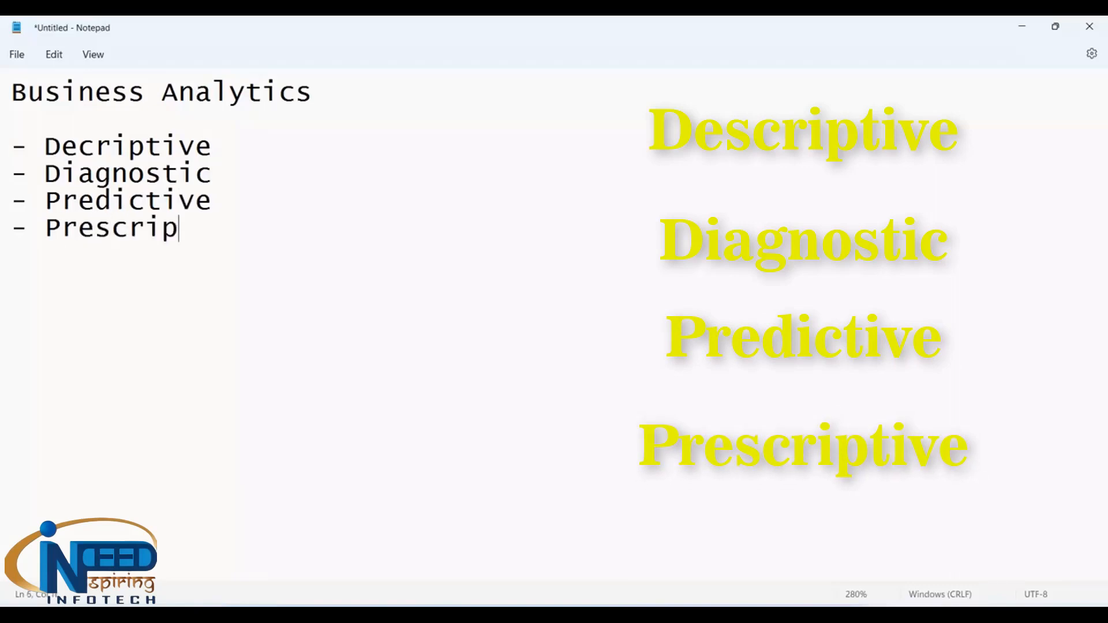
type("tive")
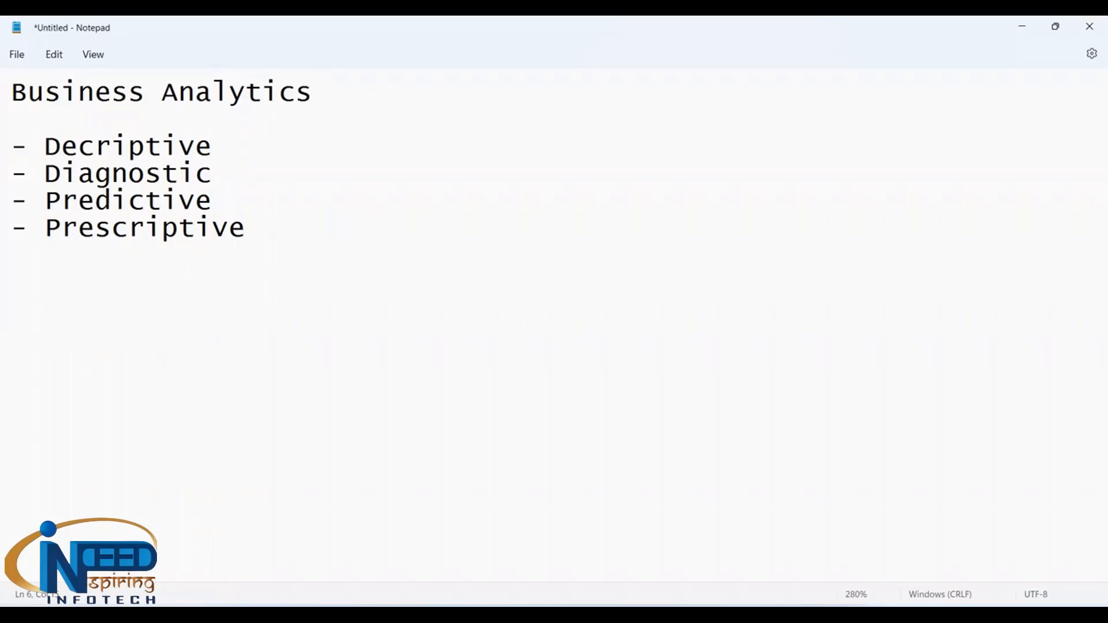
Step: Open the recent file "Sample - EU Superstore (3)" from File Explorer in Excel, dismiss the activation notice and maximize the workbook
key("alt+Tab")
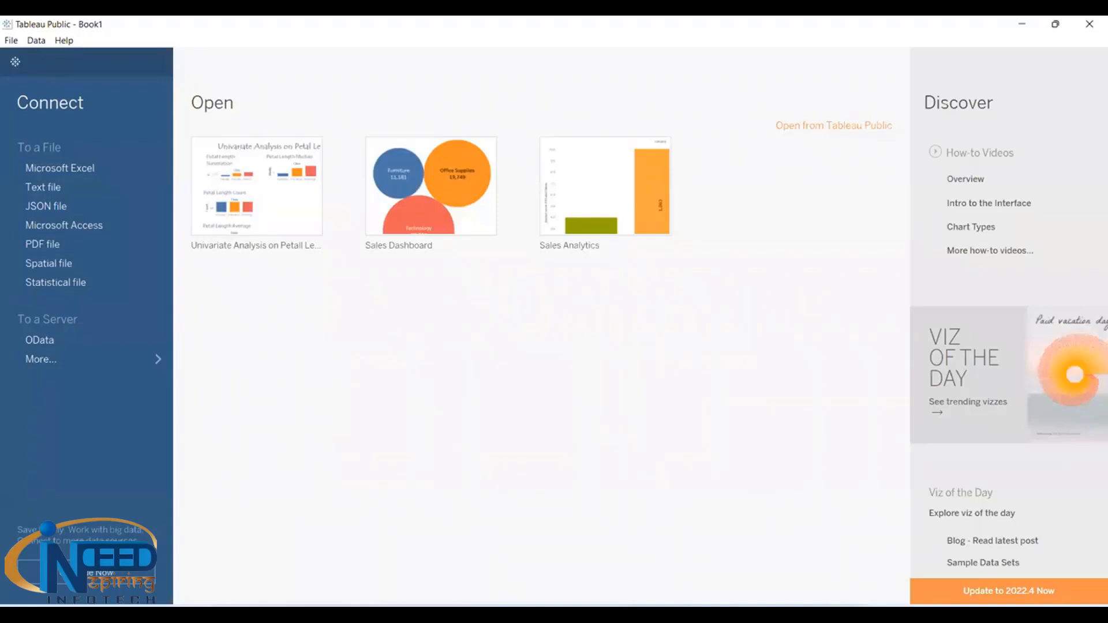
key("alt+Tab")
key("super+e")
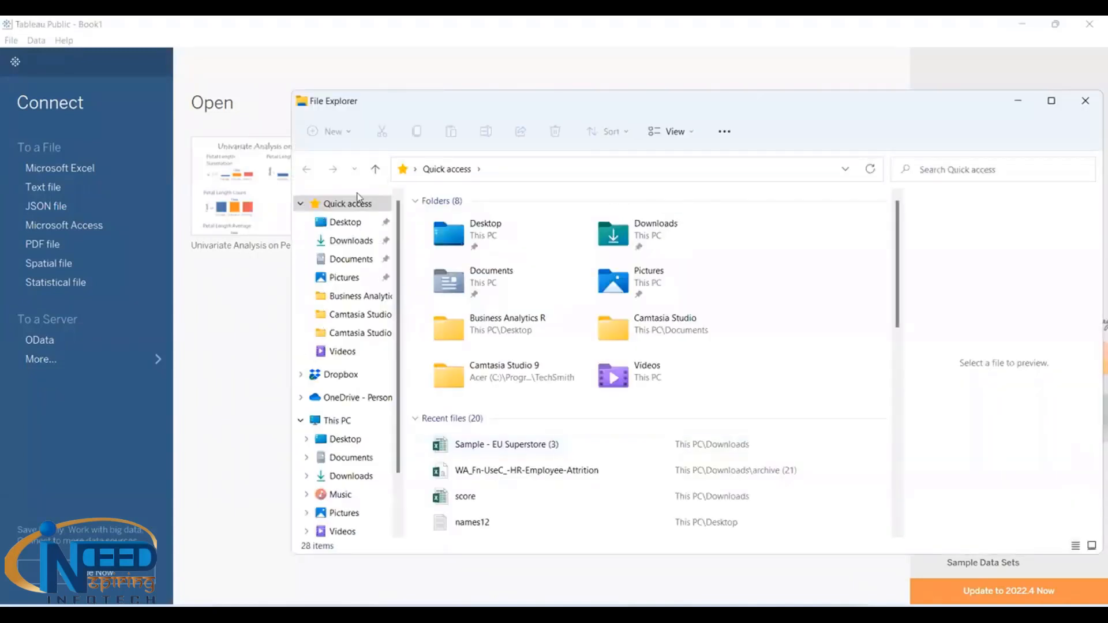
left_click(503, 448)
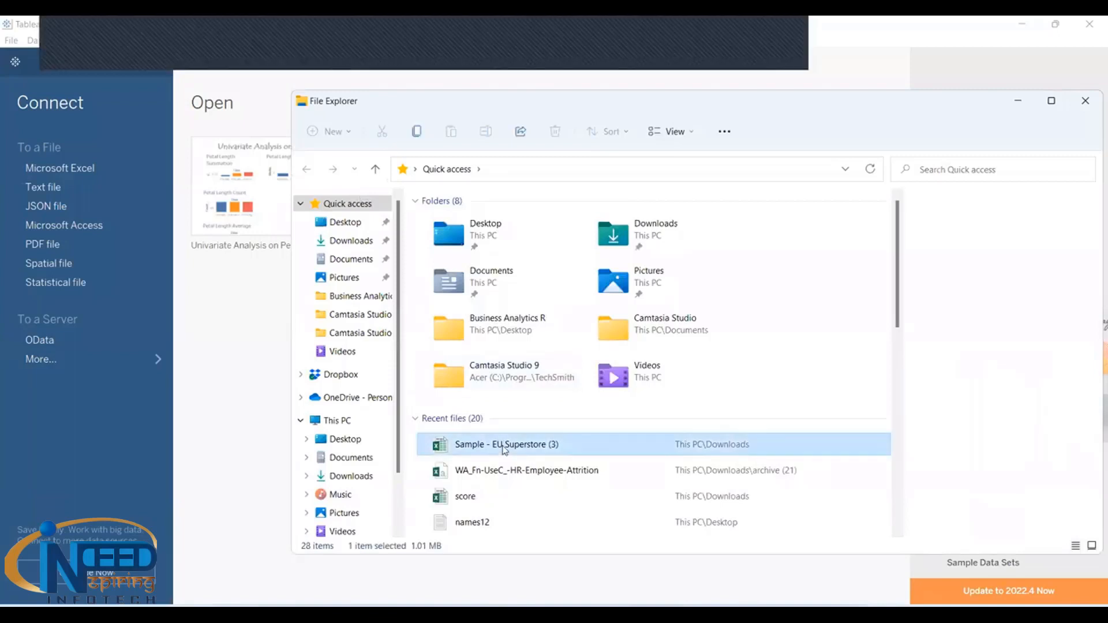
double_click(505, 449)
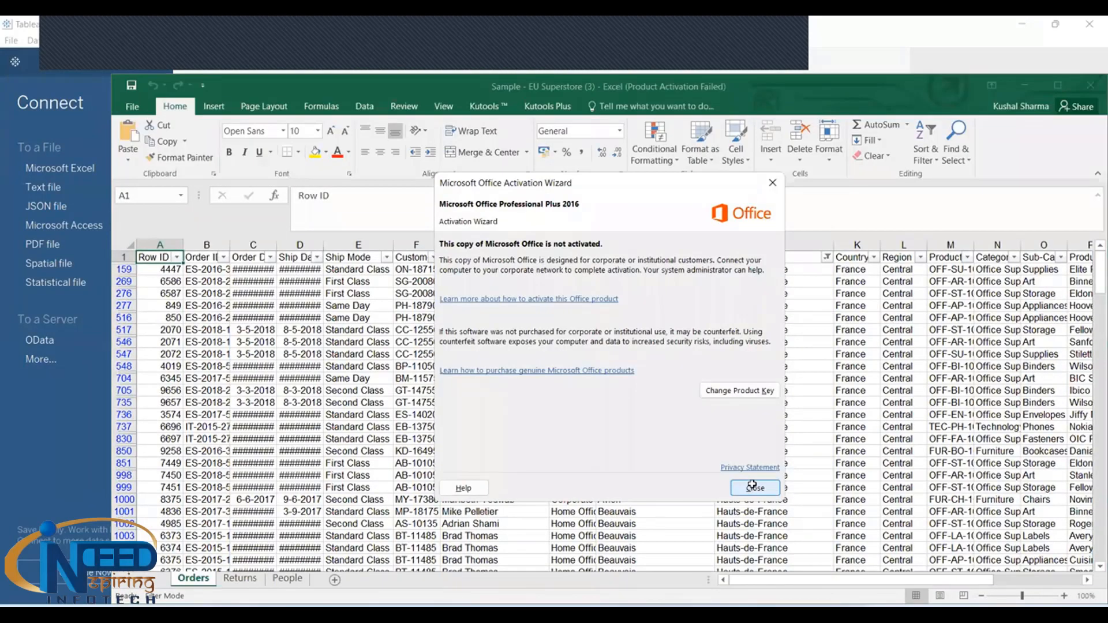
key("Escape")
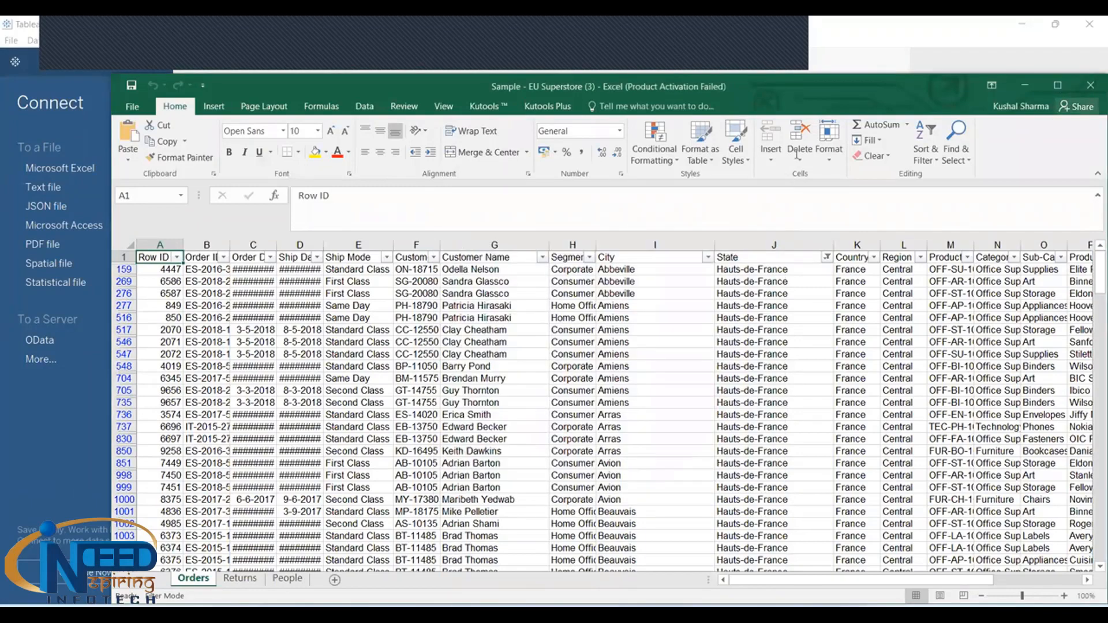
left_click(1058, 85)
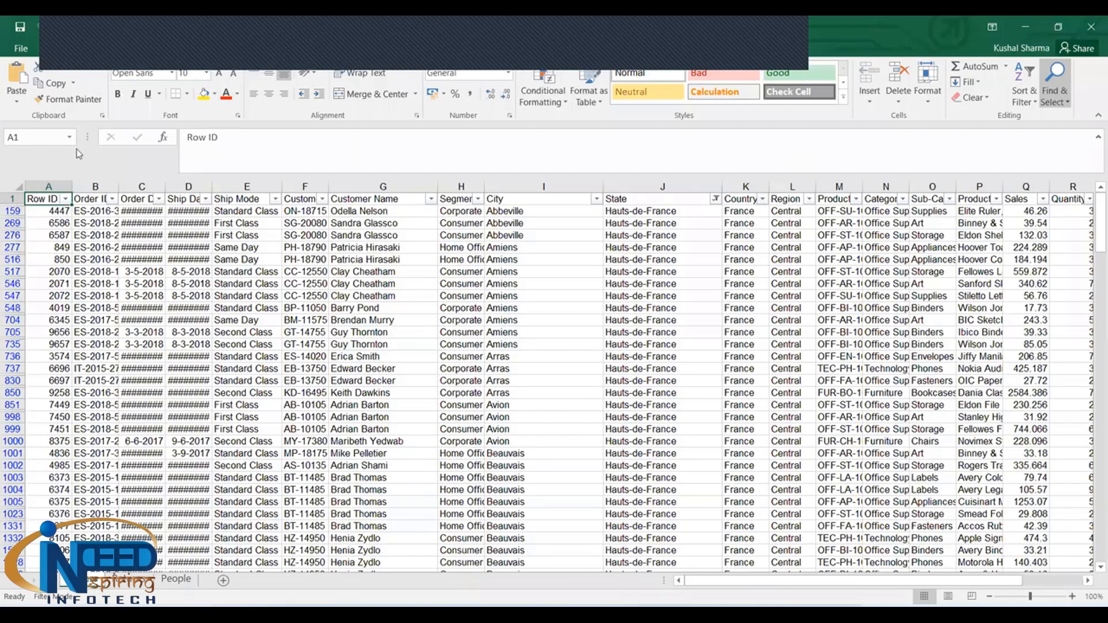
Step: Autofit the Order ID, Order Date and Ship Date columns of the Orders sheet so their contents are fully readable
key("Right")
key("ctrl+a")
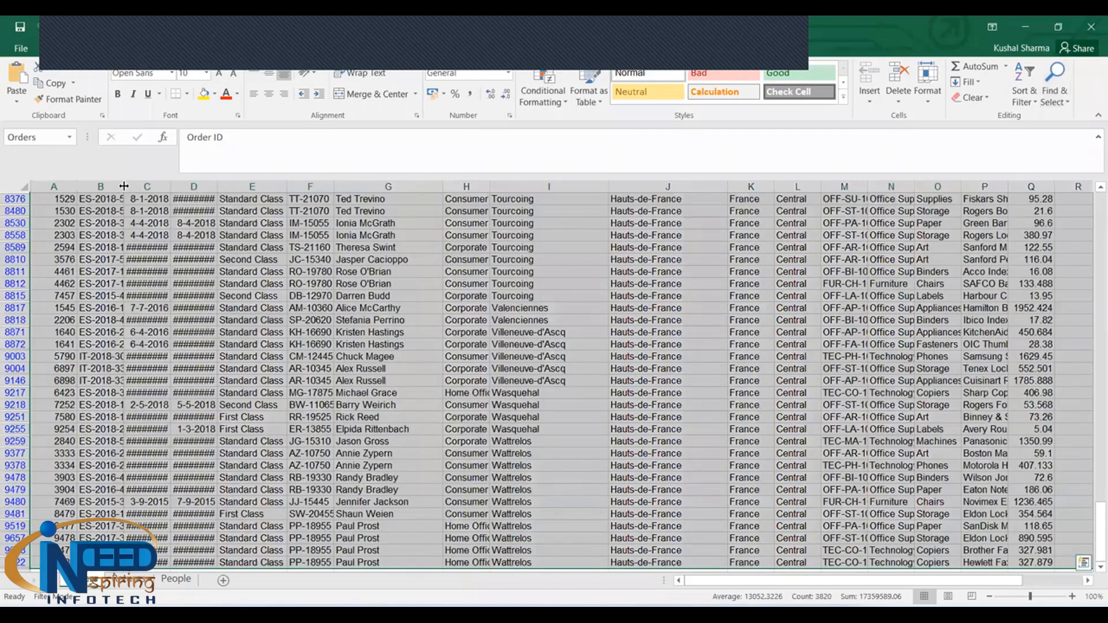
double_click(124, 186)
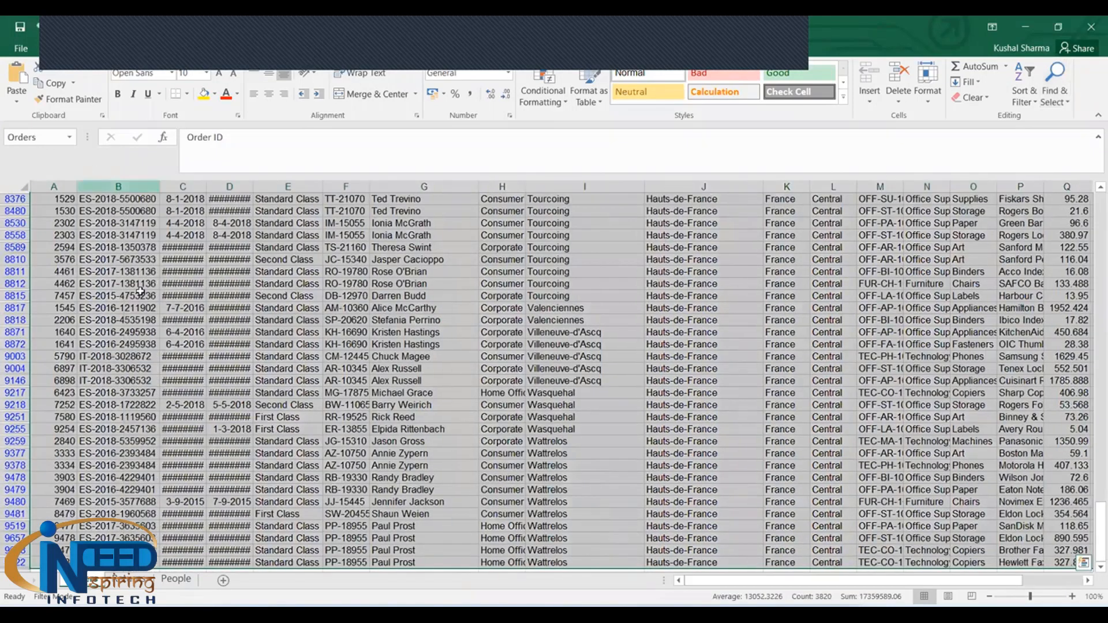
double_click(207, 186)
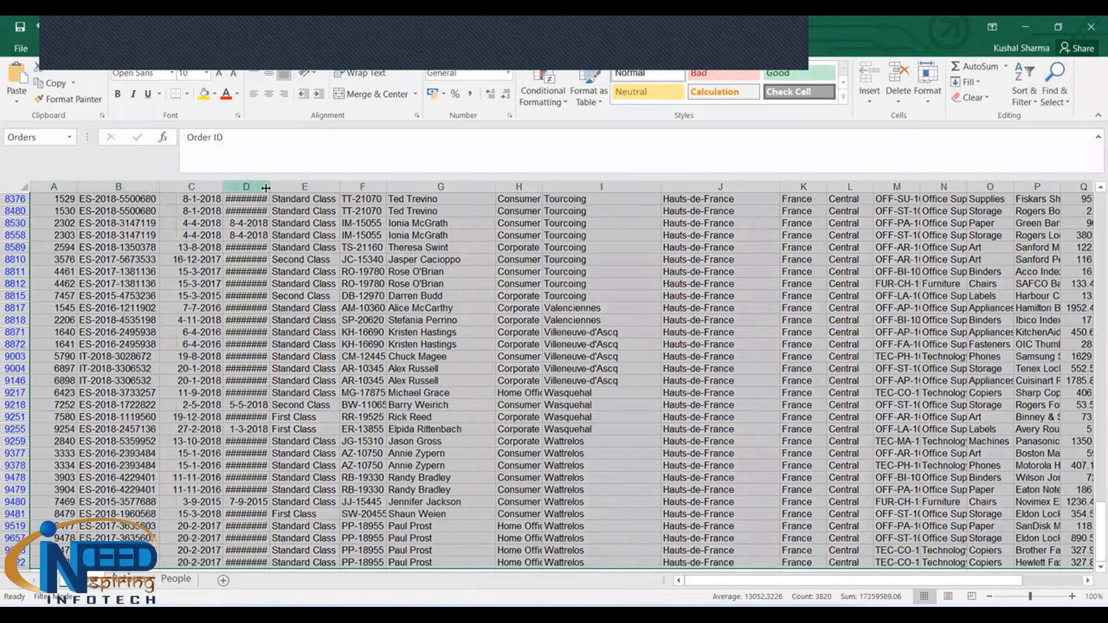
double_click(270, 187)
left_click(185, 294)
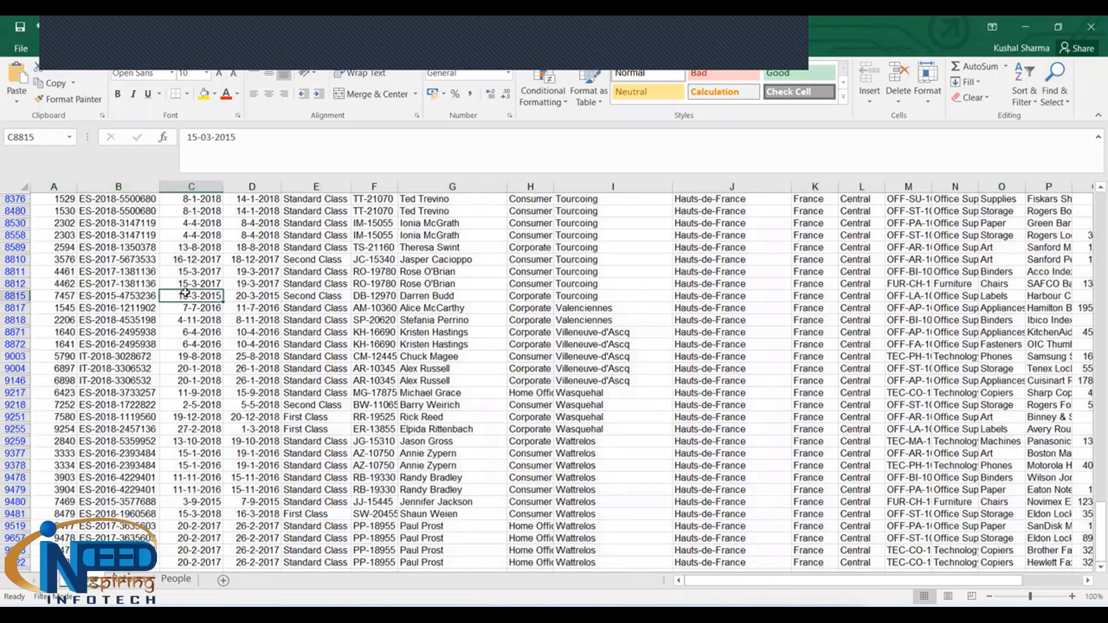
Step: Go back up the Order Date column to the first record of the order data
key("Up")
key("Up")
key("Up")
key("Up")
key("Up")
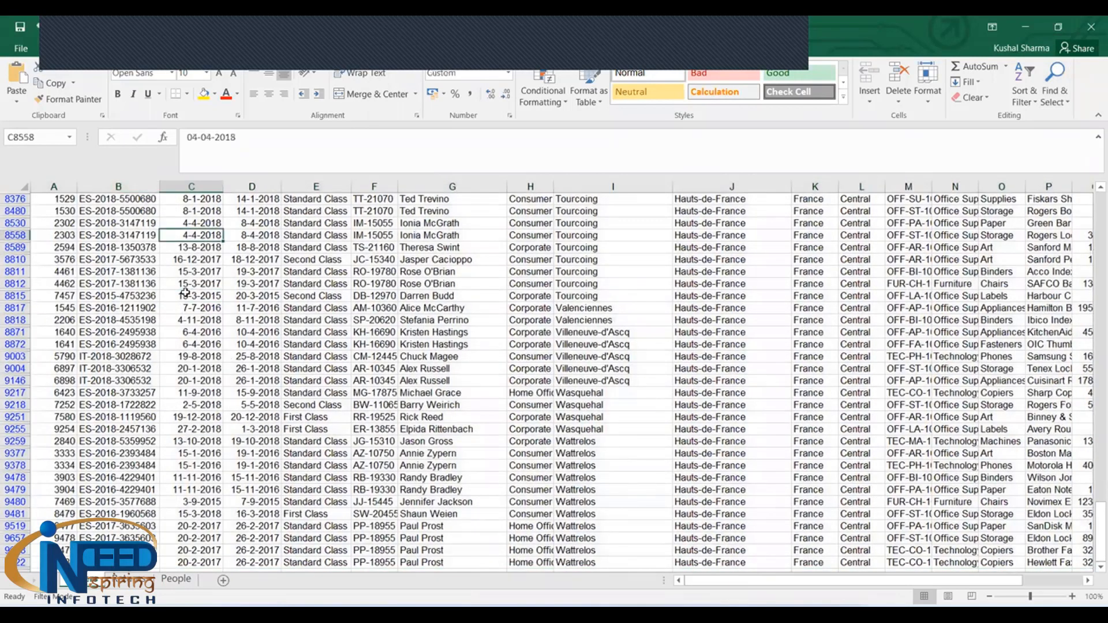
key("ctrl+Up")
key("Down")
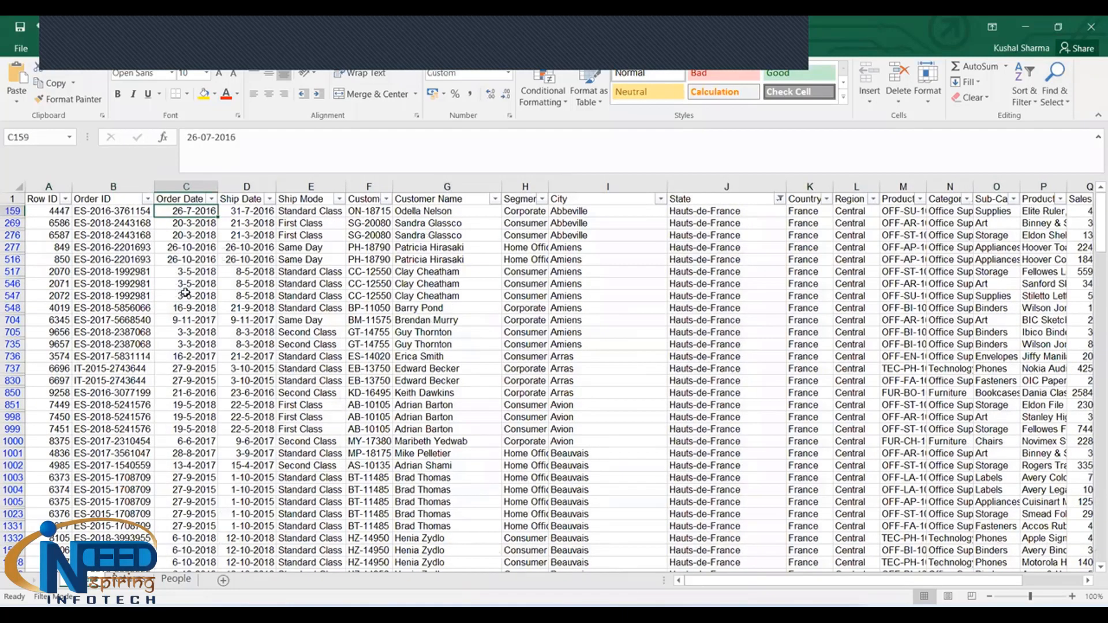
Step: Examine the header row from Ship Date through Customer ID and Segment to State
key("Right")
key("Up")
key("Right")
key("Right")
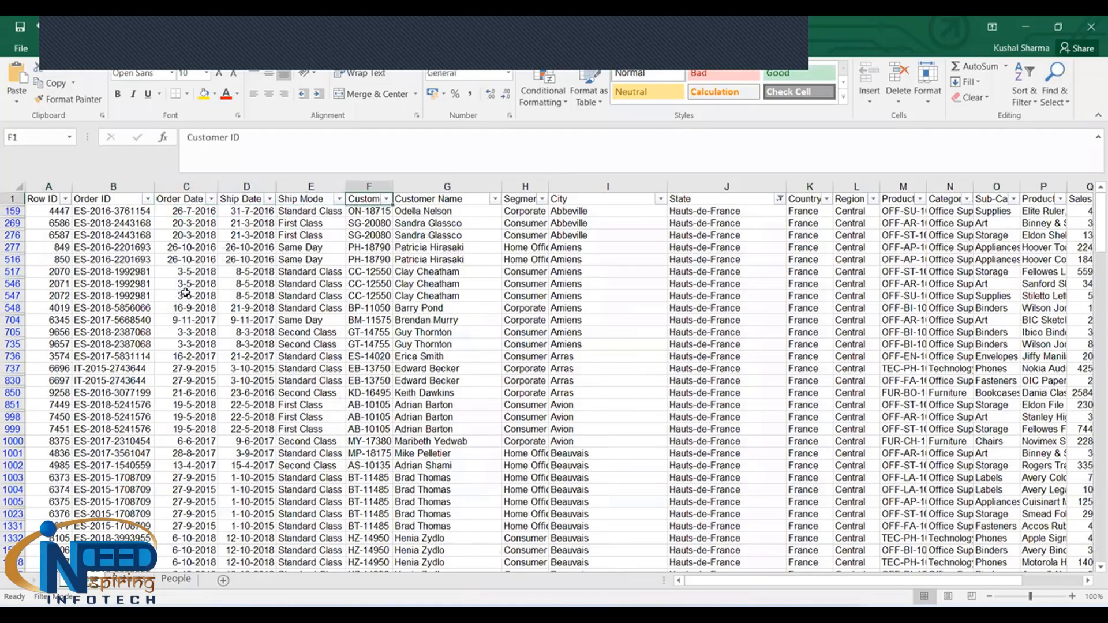
key("Right")
key("Right")
key("Right")
key("Right")
key("Right")
key("Right")
key("Right")
key("Right")
key("Right")
key("Right")
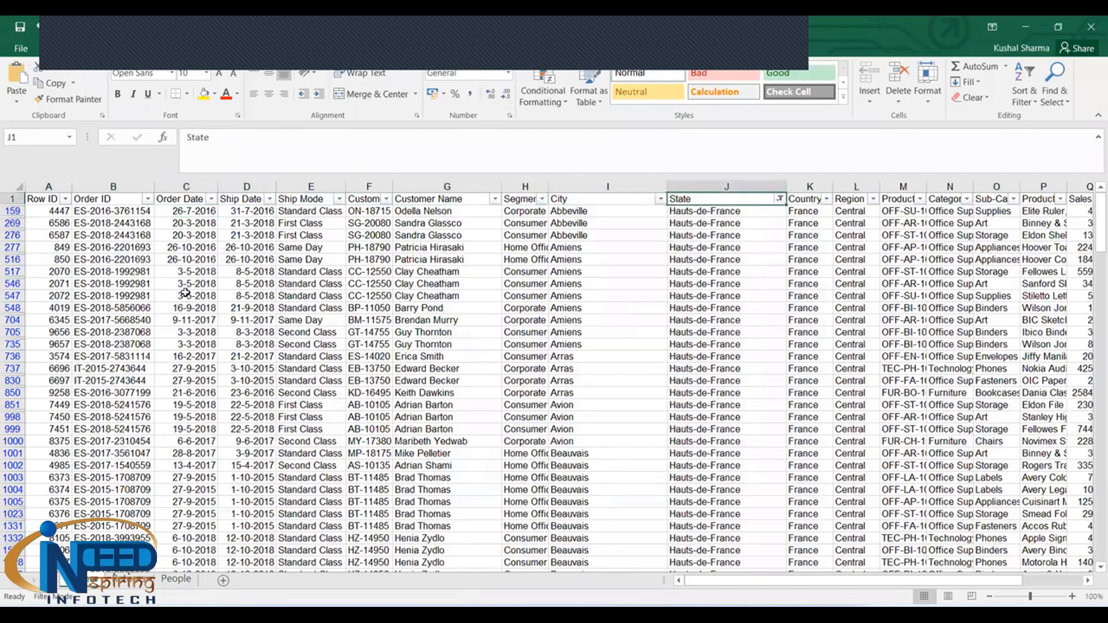
Step: Examine the Segment, City, State, Country and Region headers to see how the location fields relate
key("Left")
key("Left")
key("Left")
key("Left")
key("Left")
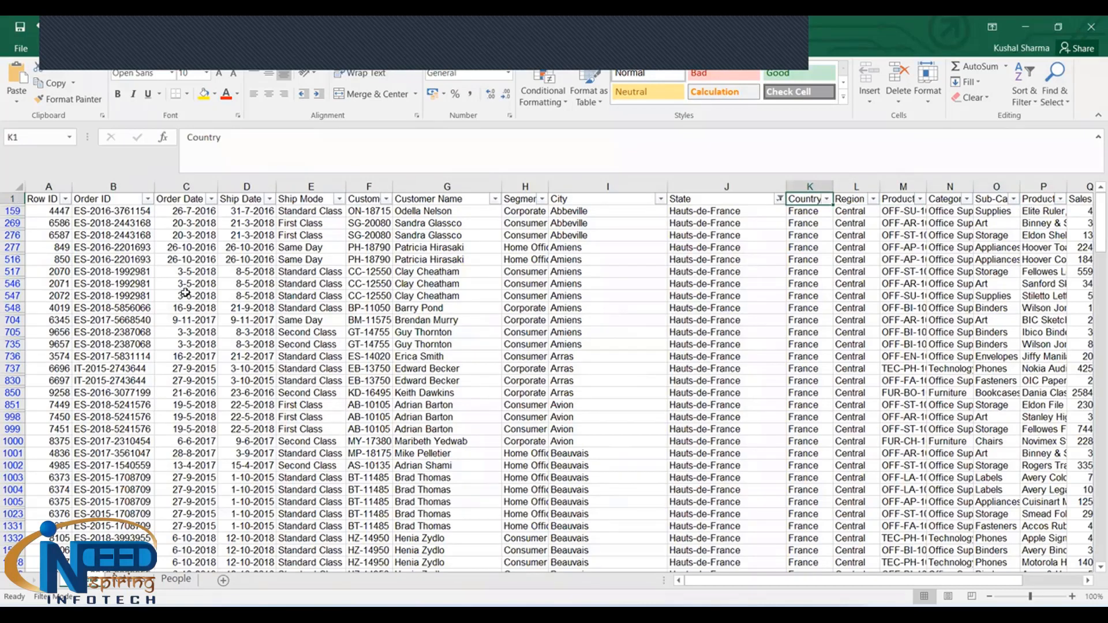
key("Left")
key("Right")
key("Right")
key("Left")
key("Left")
key("Left")
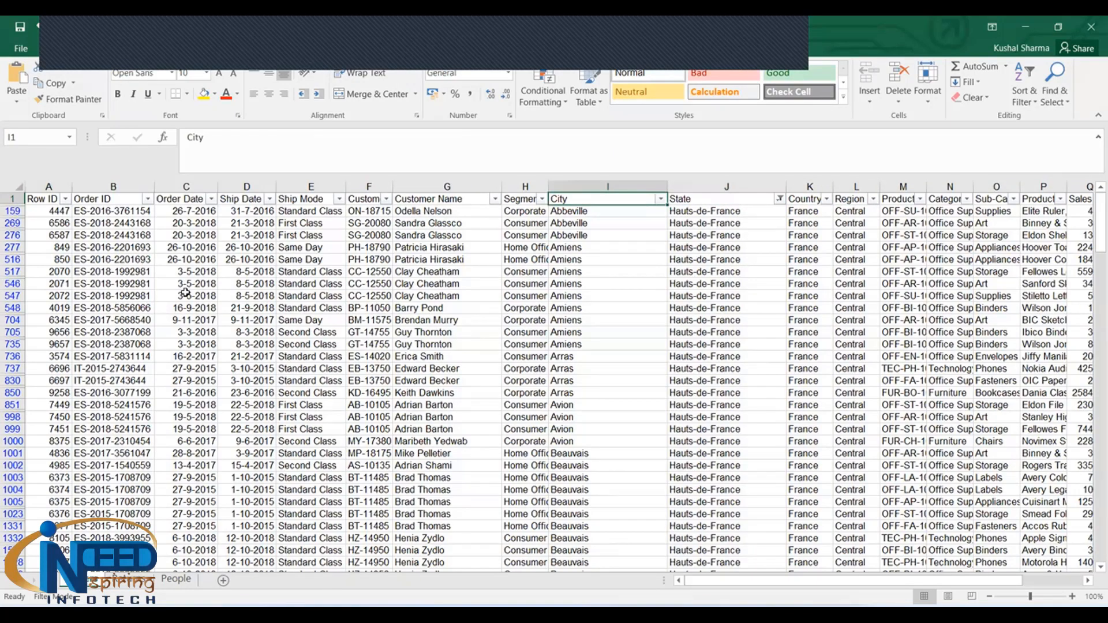
key("Left")
key("Right")
key("Right")
key("Right")
key("Right")
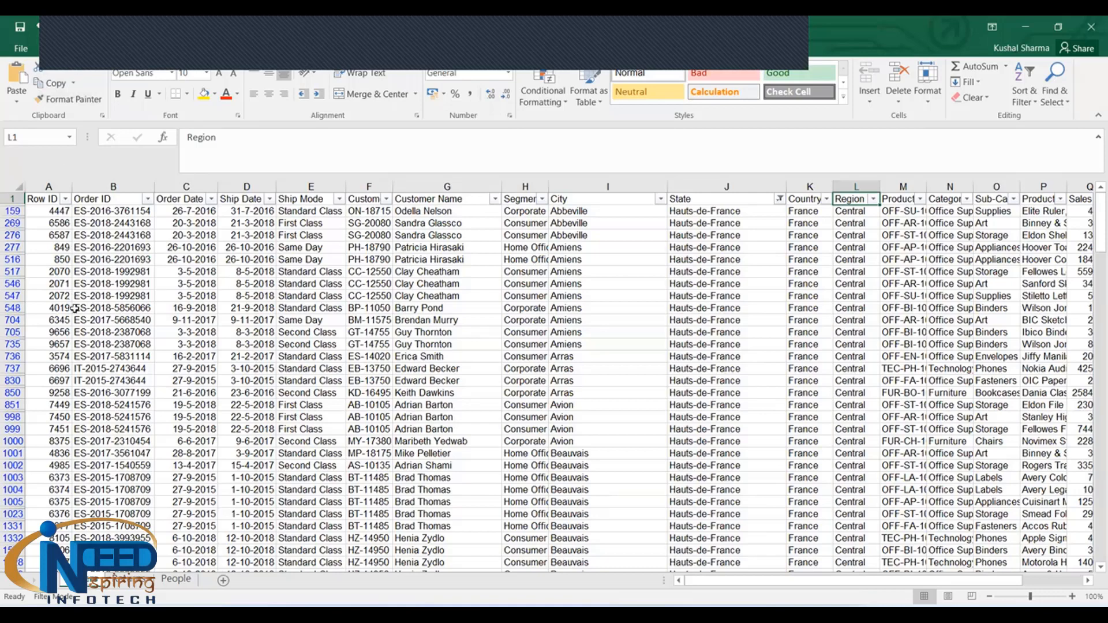
key("Left")
key("Left")
key("Left")
key("Left")
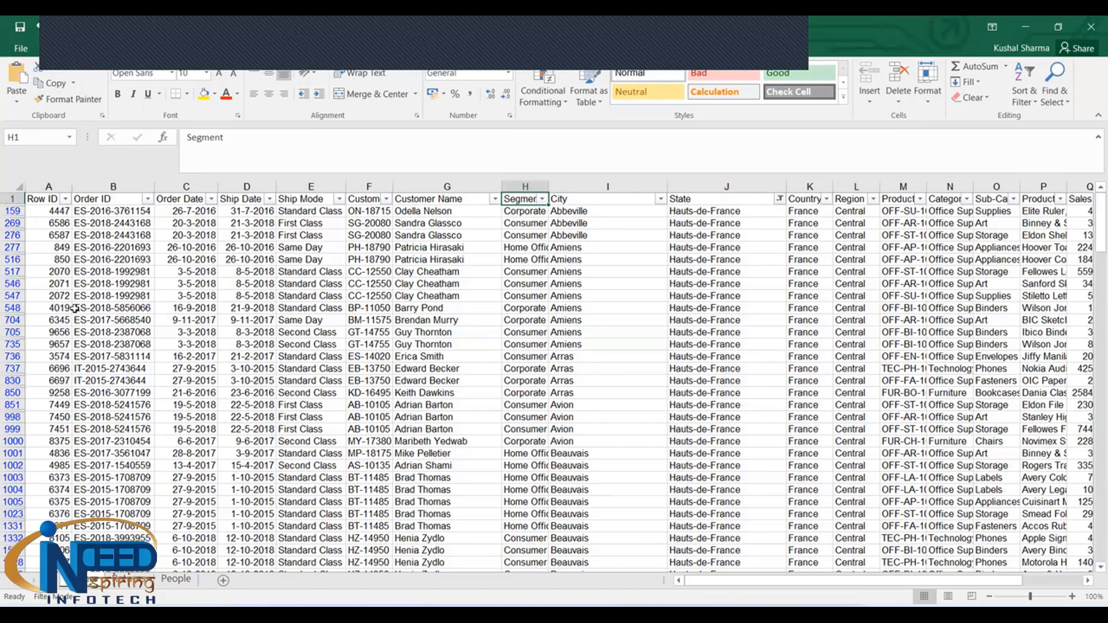
Step: Examine the remaining headers, covering the product fields, Sales, Quantity, Discount and Profit
key("Right")
key("Right")
key("Right")
key("Right")
key("Right")
key("Right")
key("Right")
key("Right")
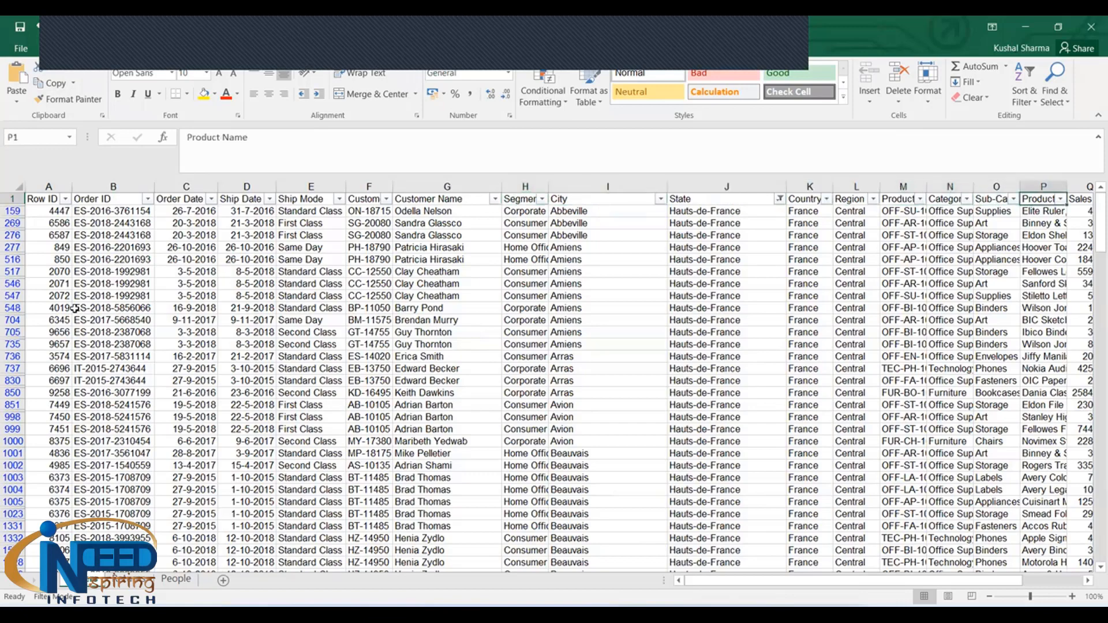
key("Right")
key("Right")
key("Right")
key("Right")
key("Right")
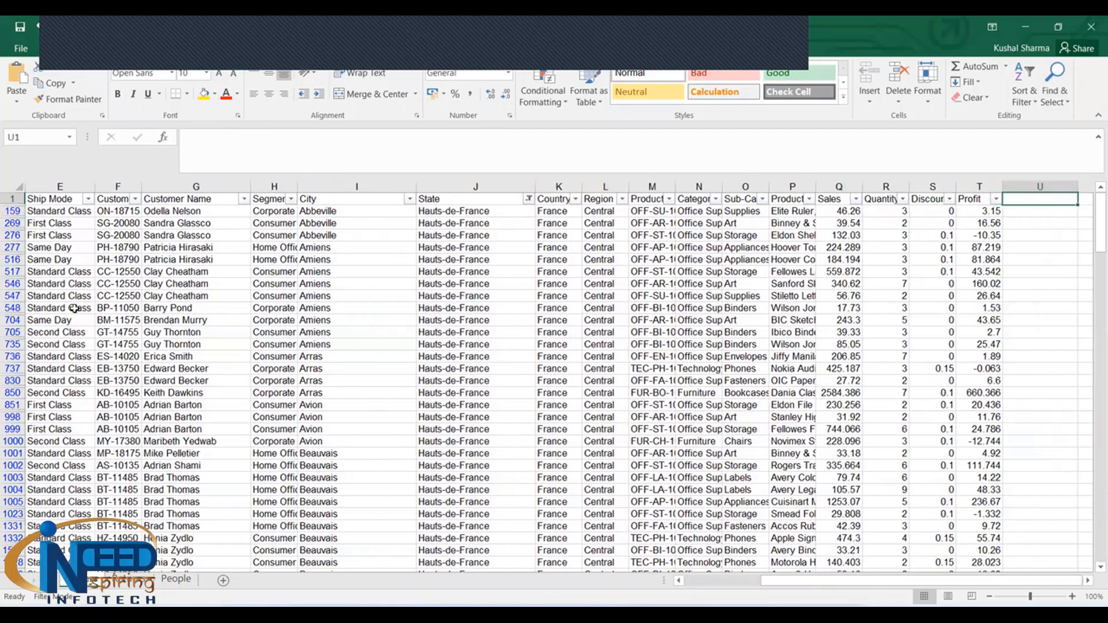
Step: Review the headers again from the location fields through Region to Category and Sub-Category
key("Left")
key("Left")
key("Left")
key("Left")
key("Left")
key("Left")
key("Left")
key("Left")
key("Left")
key("Left")
key("Left")
key("Left")
key("Left")
key("Left")
key("Right")
key("Right")
key("Right")
key("Right")
key("Right")
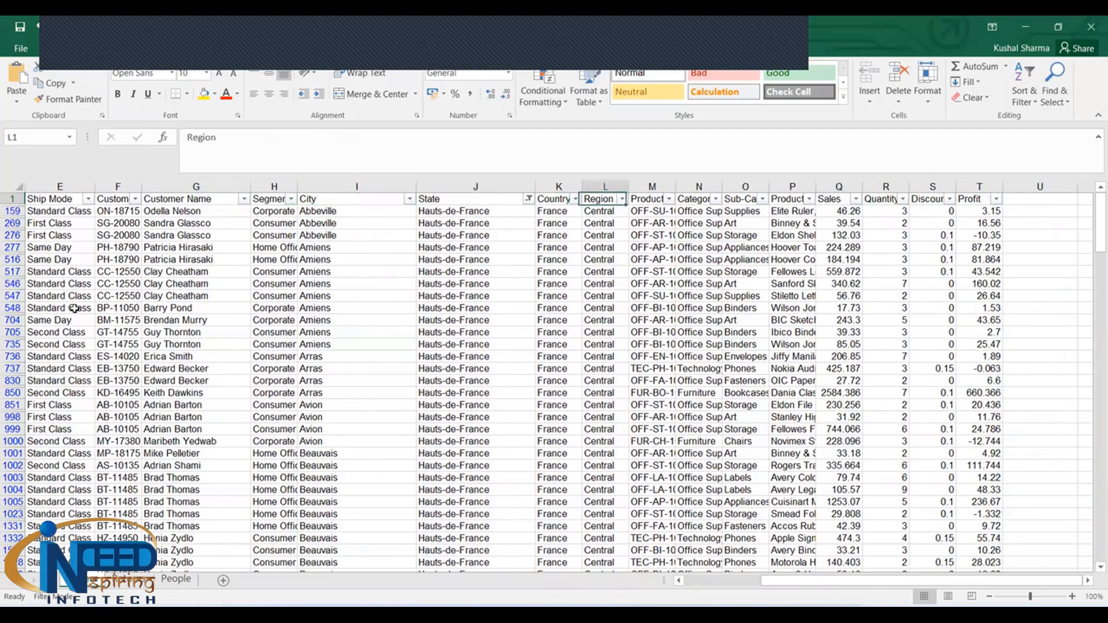
key("Right")
key("Right")
key("Right")
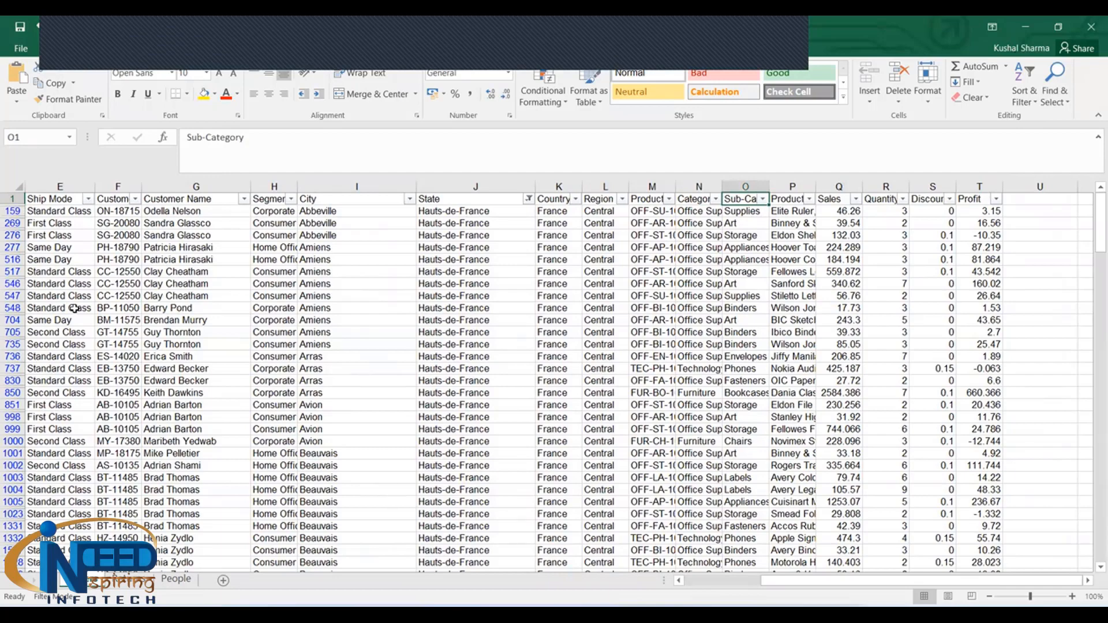
left_click(57, 29)
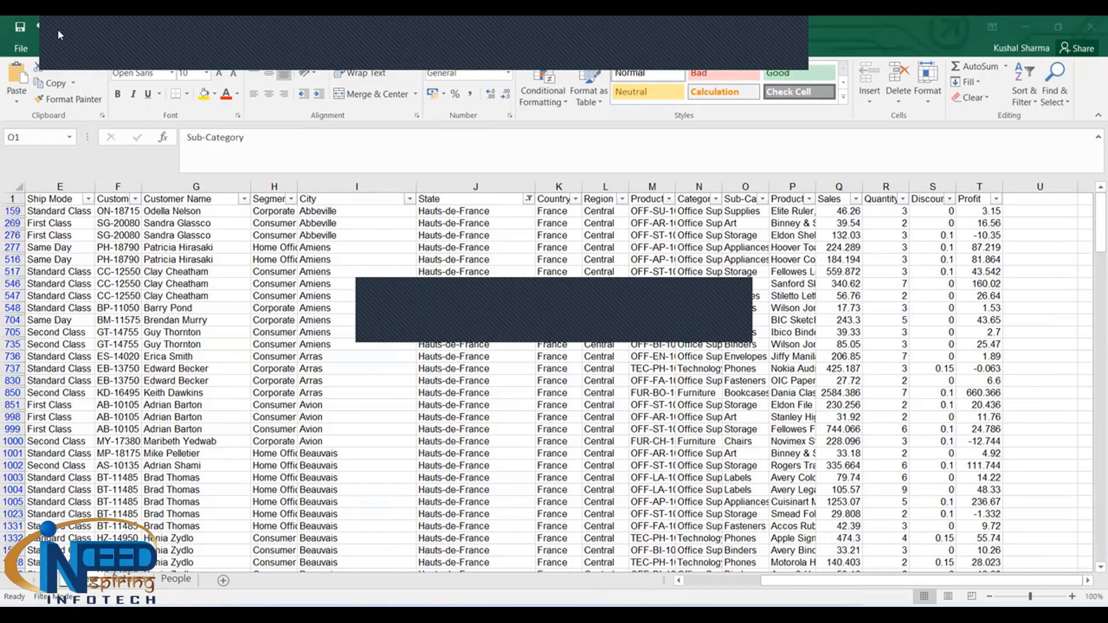
Step: Frame the Sales, Quantity, Discount and Profit columns with an annotation rectangle and label them "Quantitative"
key("Return")
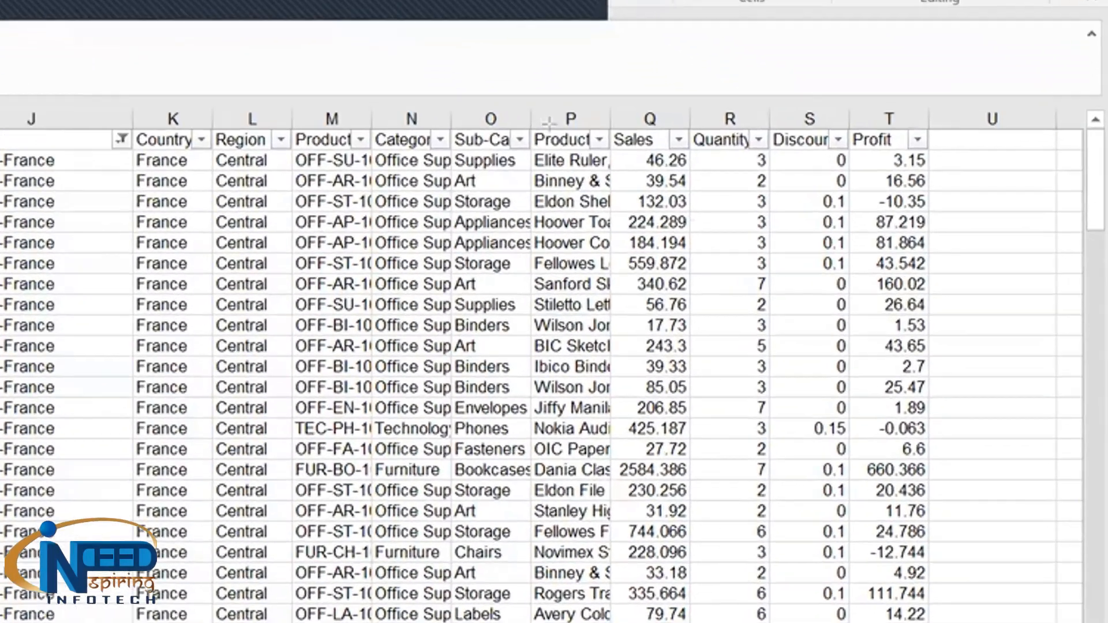
left_click_drag(608, 125, 937, 541)
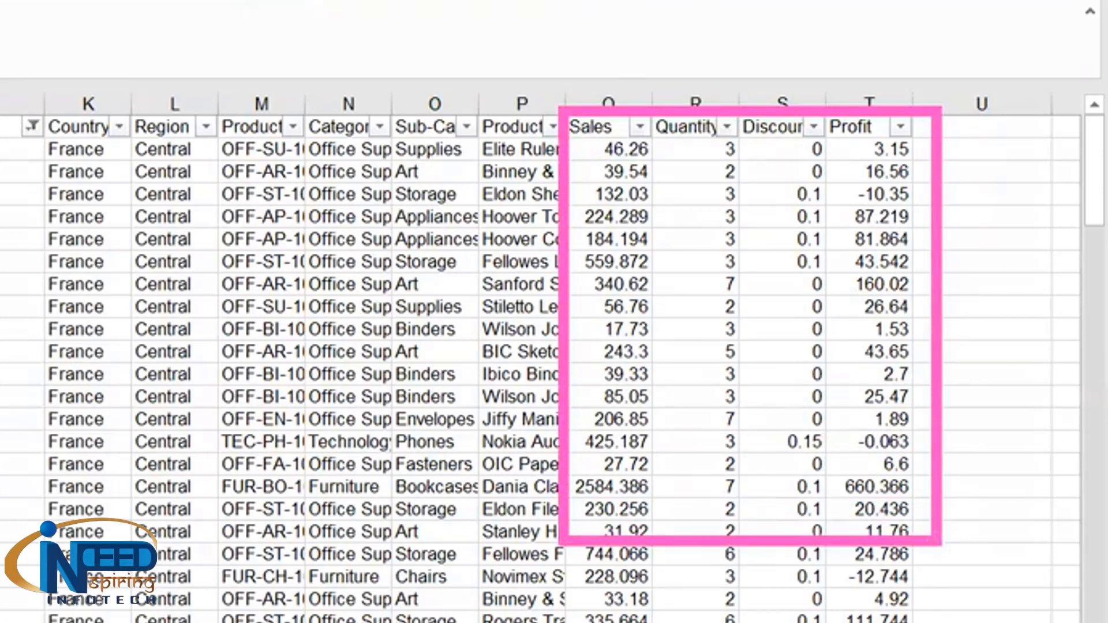
left_click(580, 55)
type("Quanti")
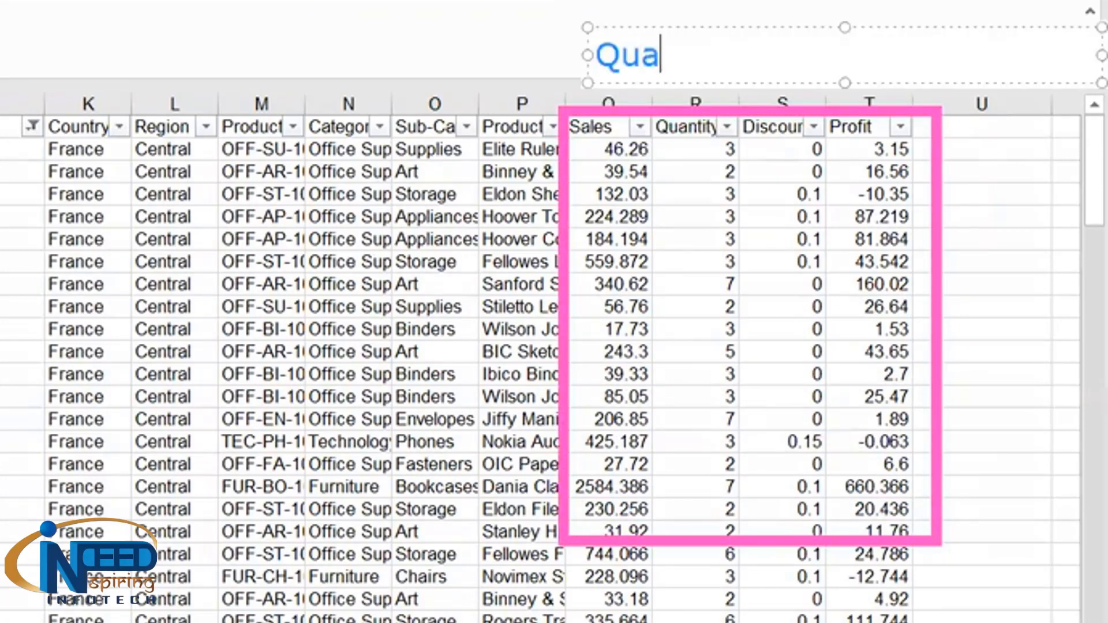
type("tative")
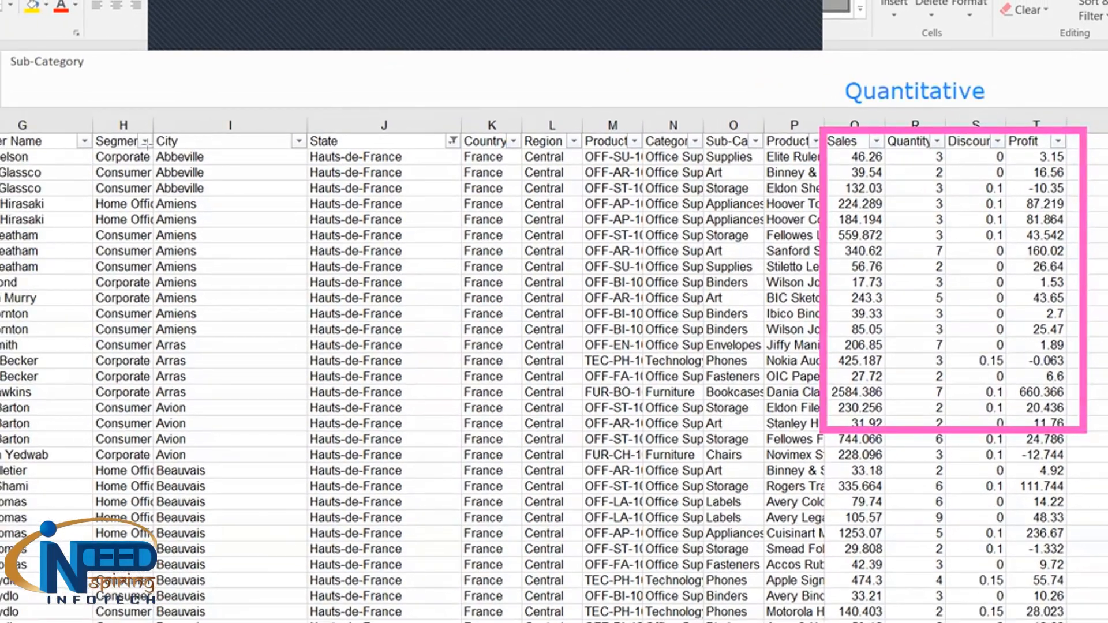
left_click_drag(192, 177, 253, 201)
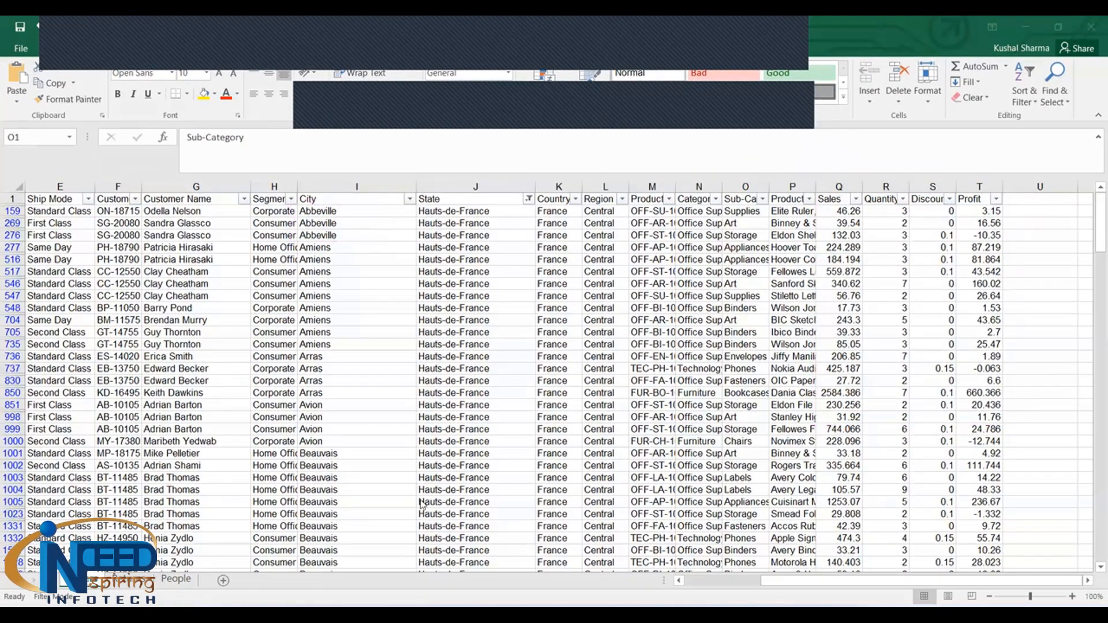
Step: Switch to Tableau Public and connect to the Excel workbook Sample - EU Superstore (3) from the Downloads folder
key("alt+Tab")
key("alt+Tab")
key("alt+Tab")
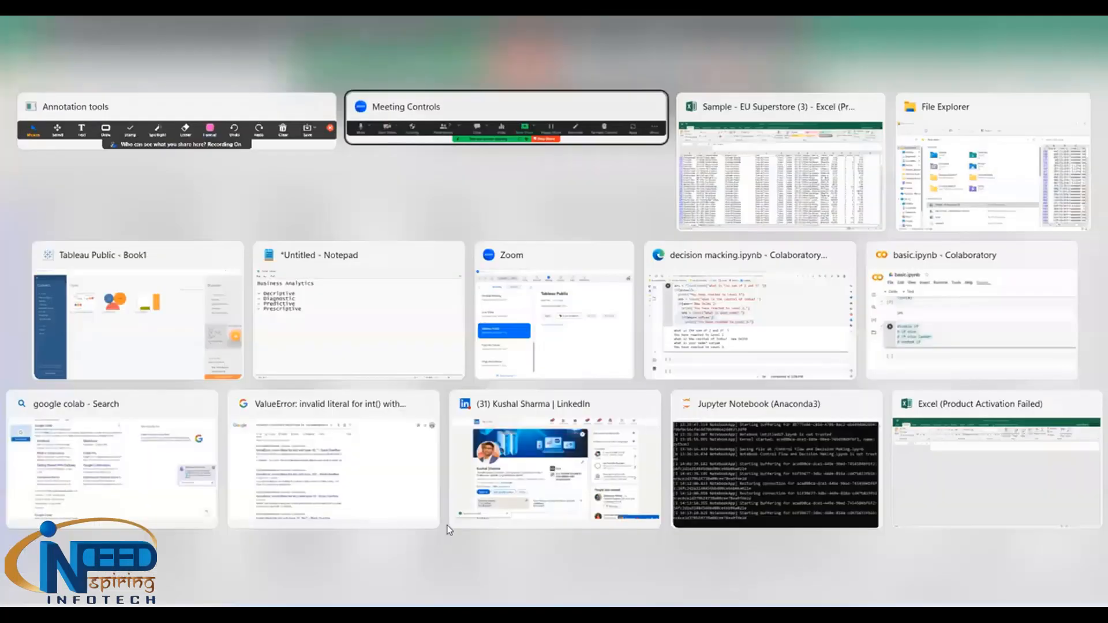
key("alt+Tab")
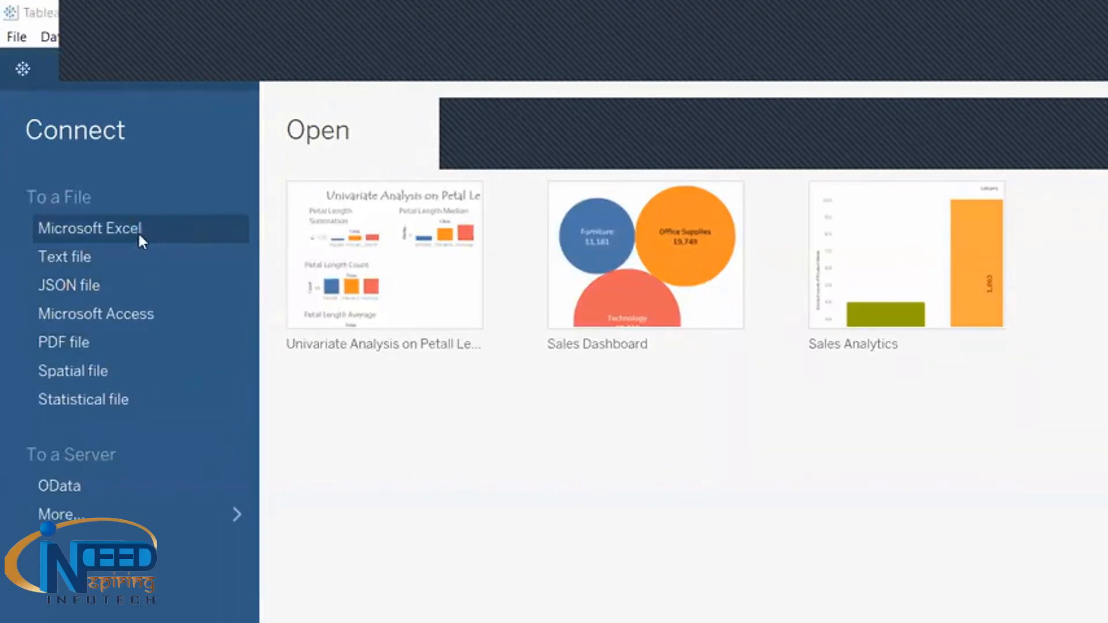
left_click(139, 233)
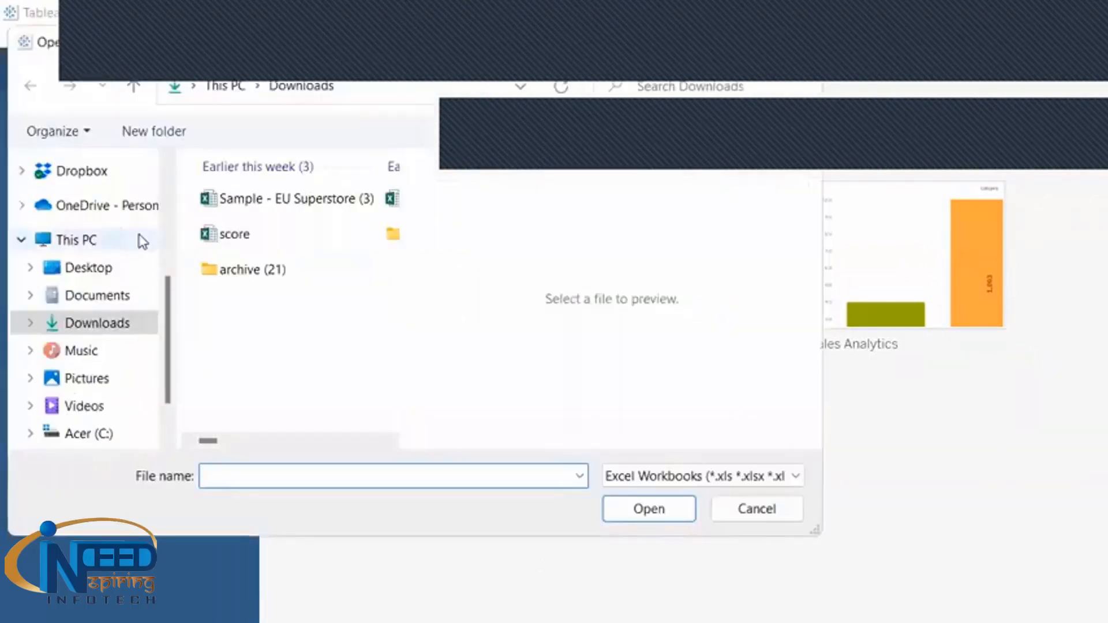
left_click(287, 202)
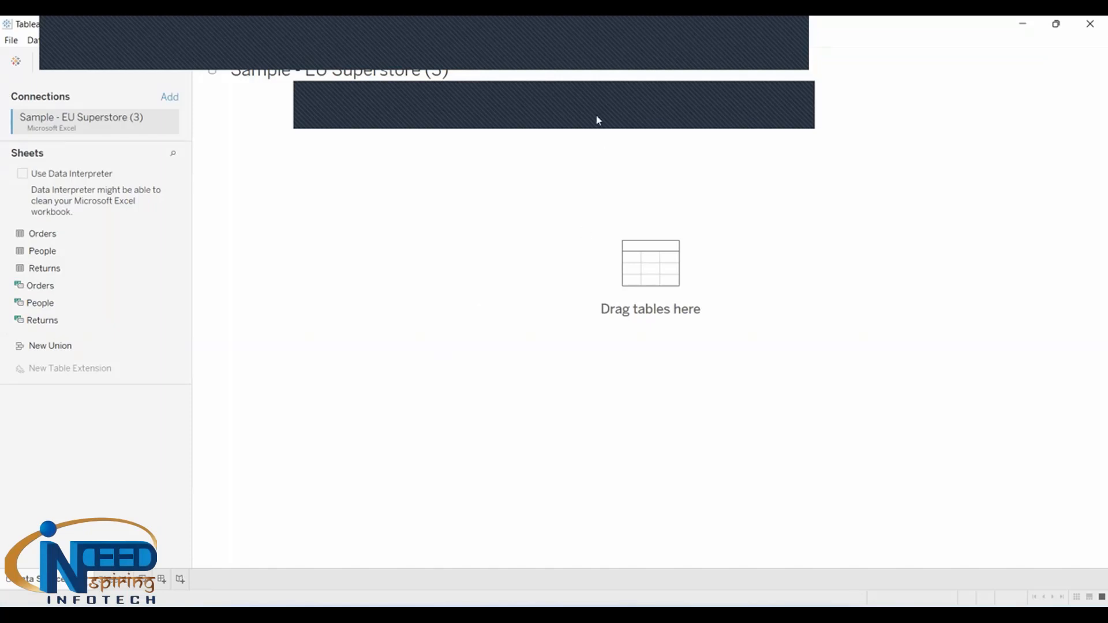
Step: Frame the Orders, People and Returns sheets of the connected workbook with an annotation rectangle
left_click(493, 92)
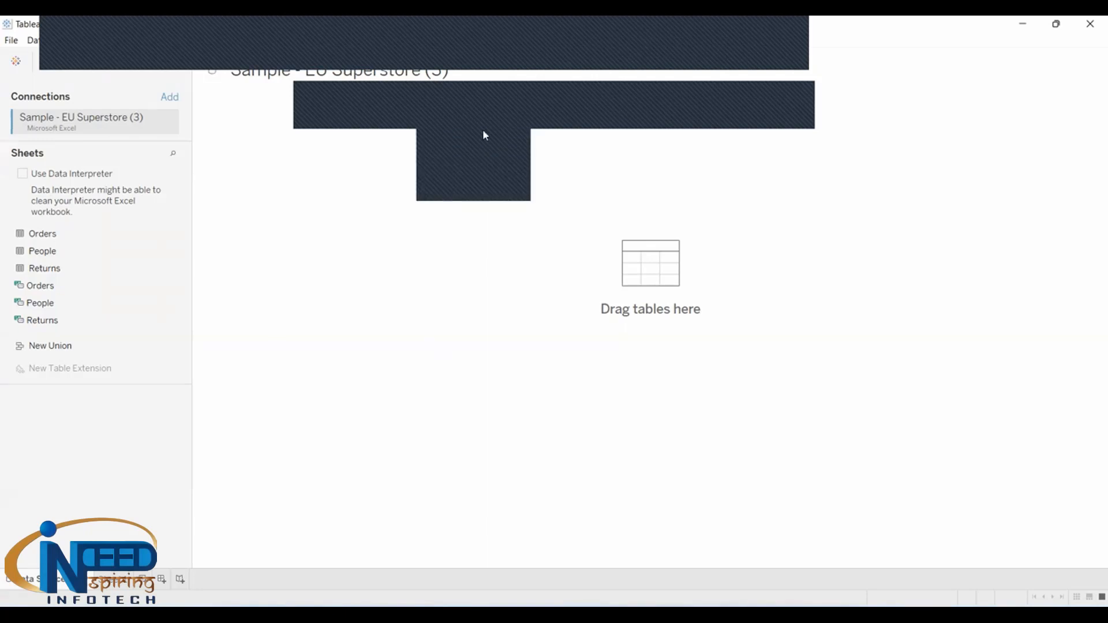
left_click(484, 134)
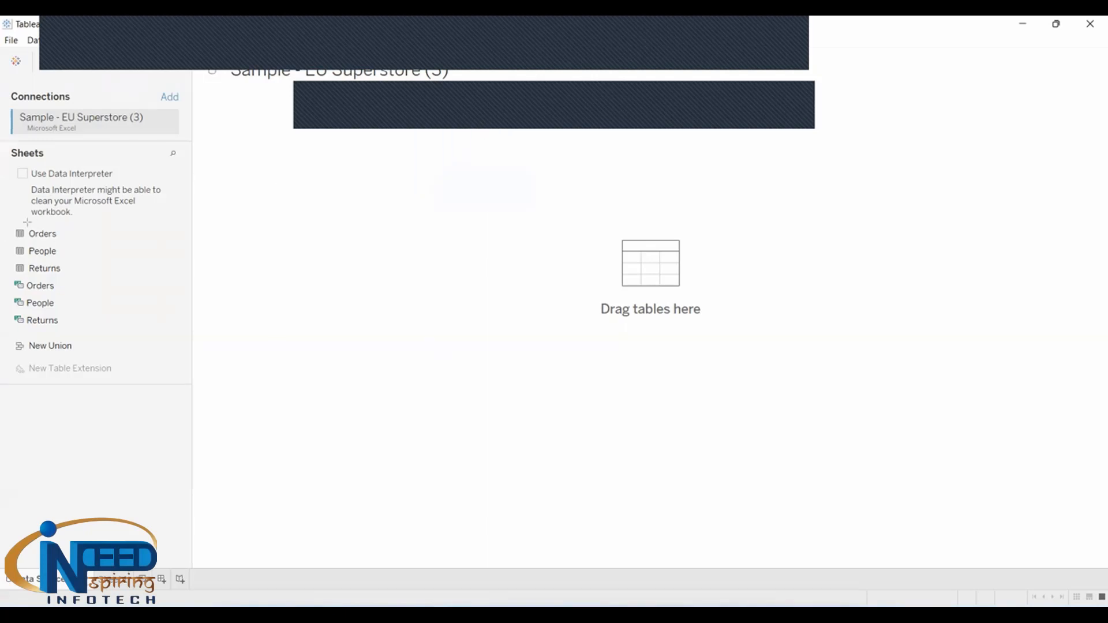
left_click_drag(11, 223, 74, 279)
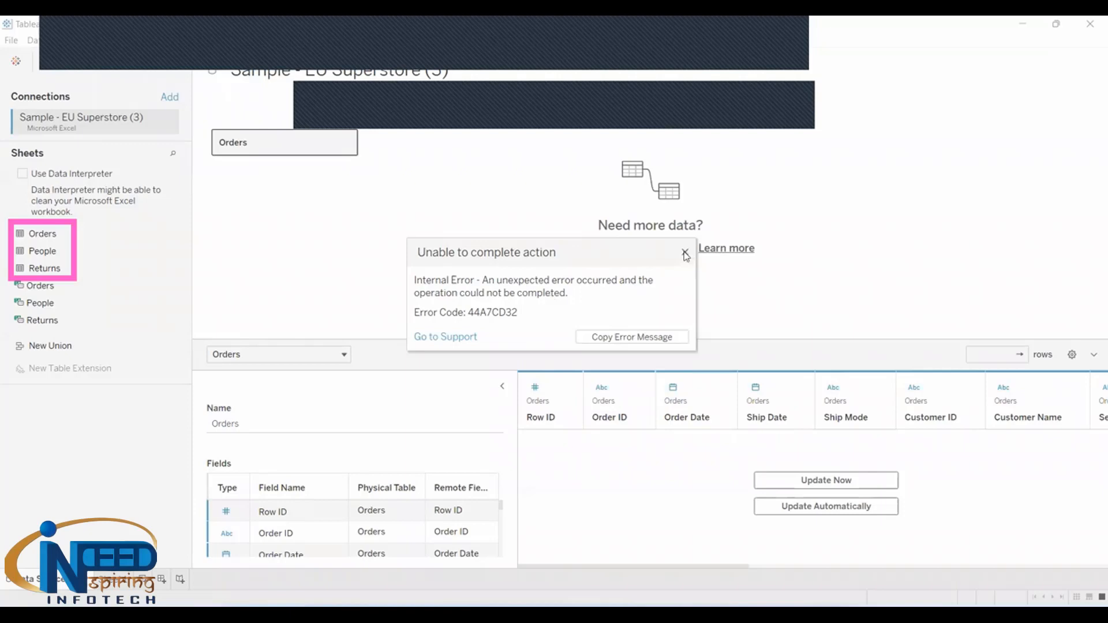
Step: Load the data preview of the Orders table and check the data source filters without adding any
left_click(685, 253)
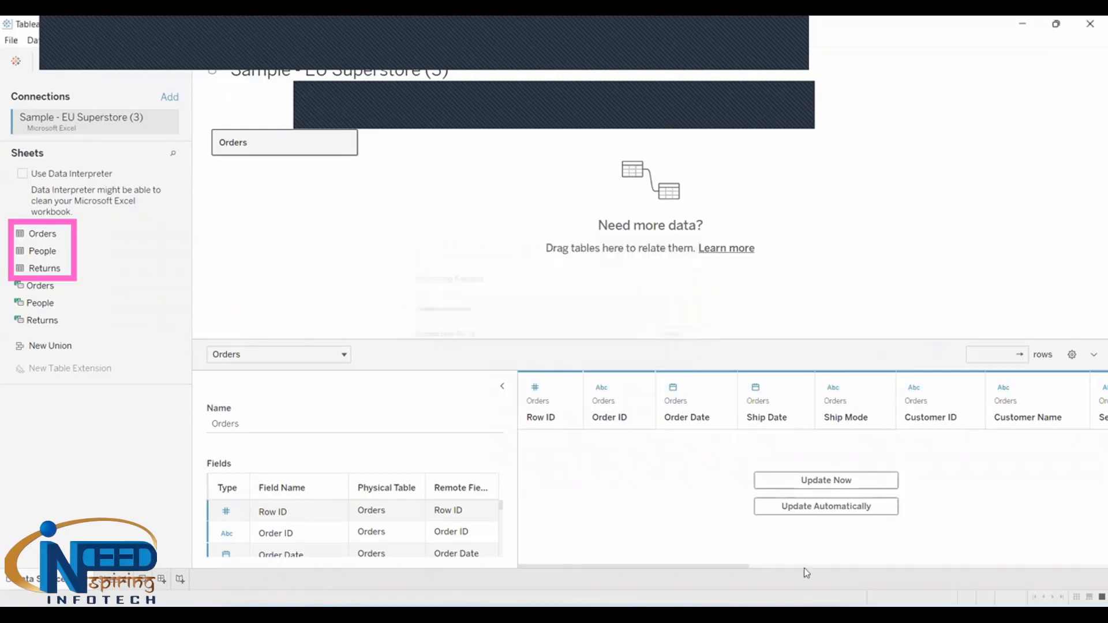
left_click(807, 487)
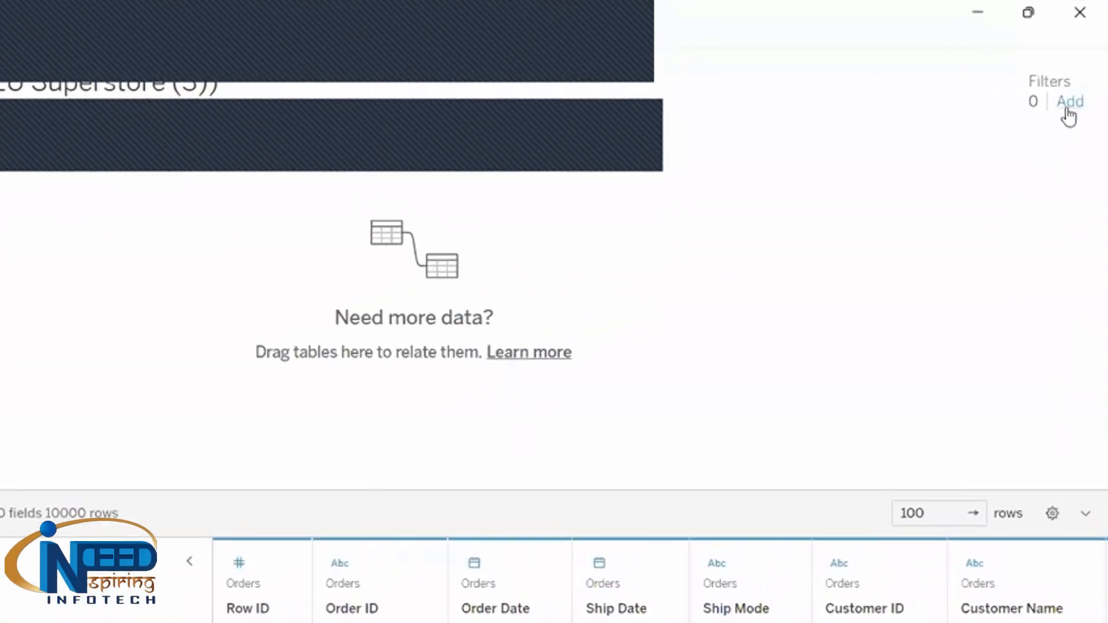
left_click(1068, 107)
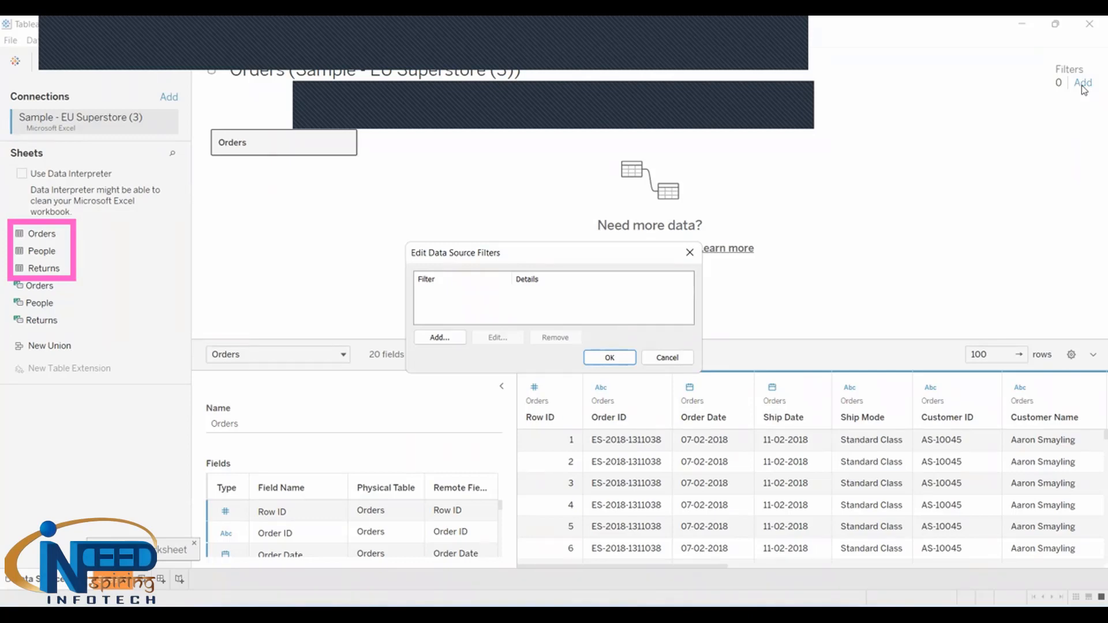
left_click(667, 358)
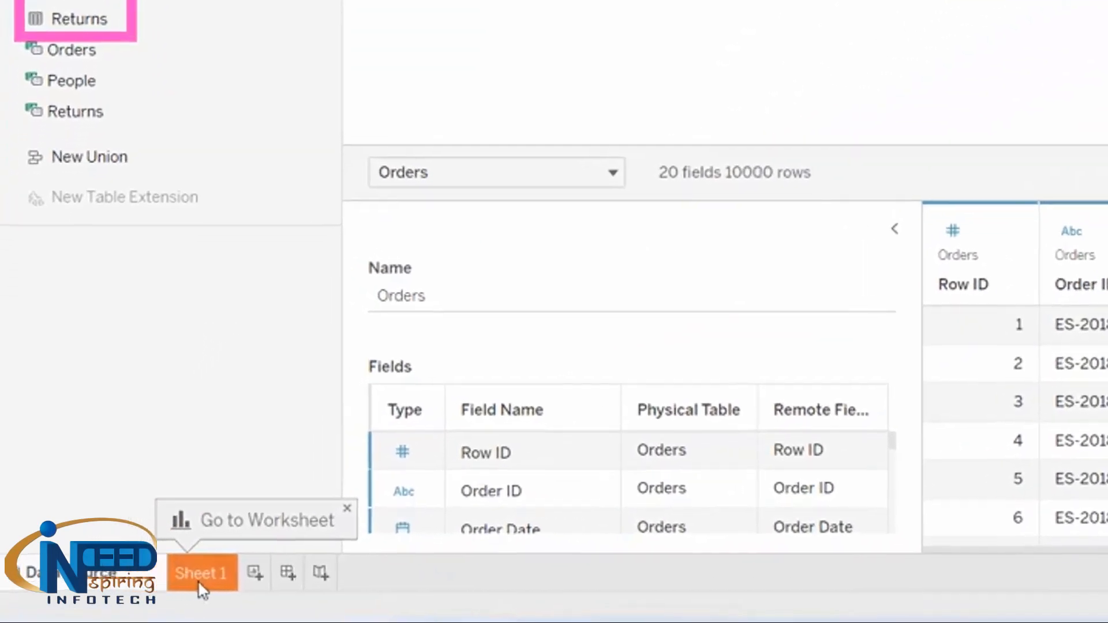
Step: Open the Sheet 1 worksheet and frame the Measure Names field in the field list with an annotation rectangle
left_click(116, 580)
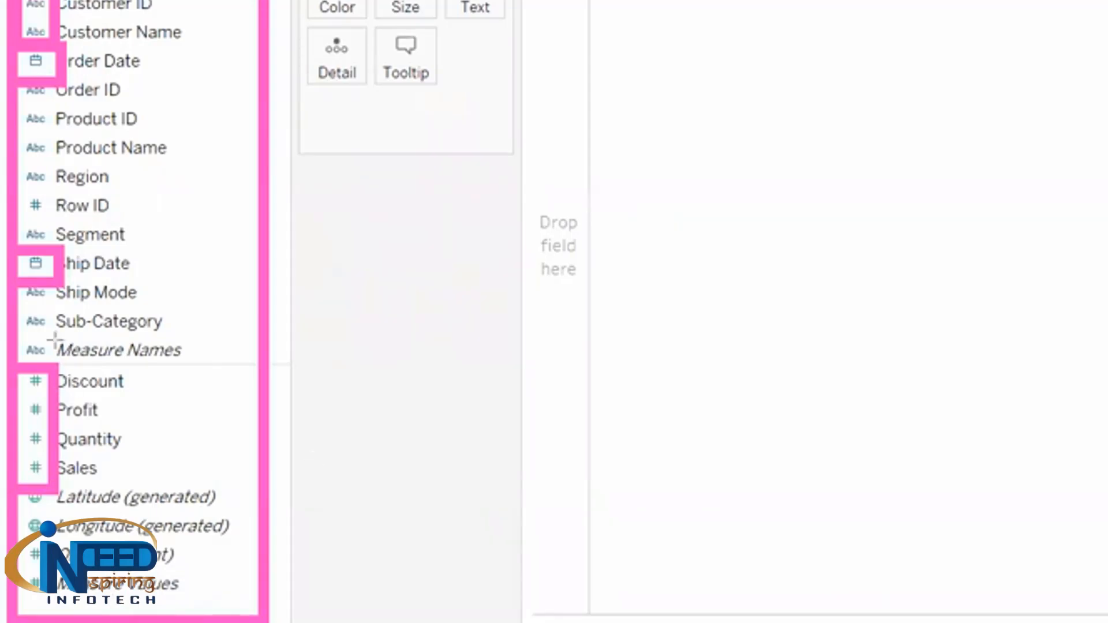
mouse_move(47, 333)
left_mouse_down()
mouse_move(117, 394)
mouse_move(236, 384)
mouse_move(236, 367)
left_mouse_up()
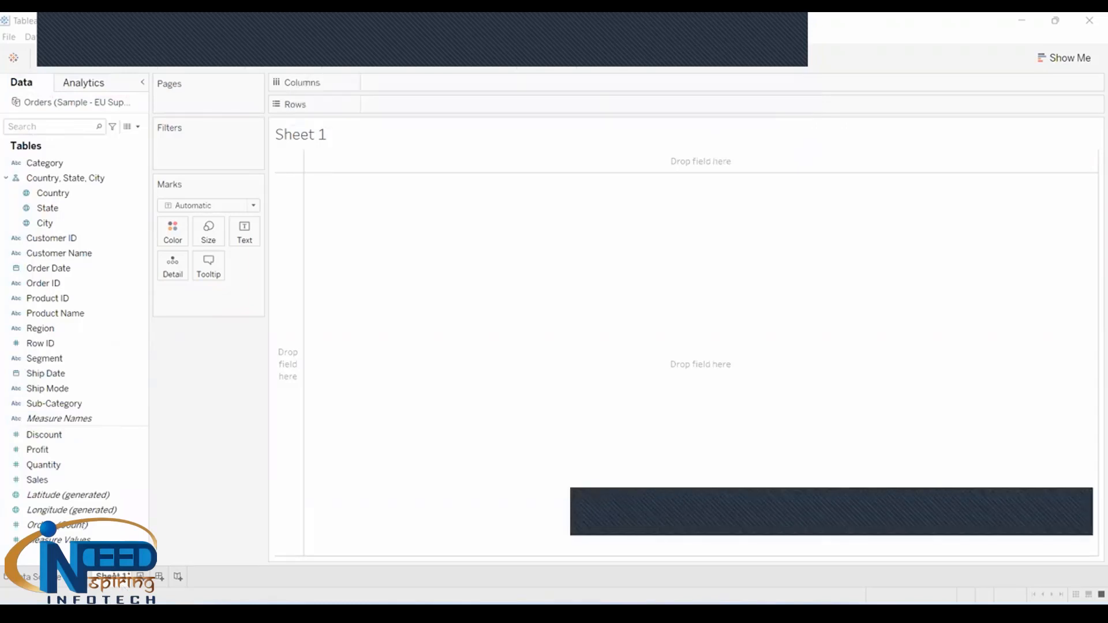
Step: Switch to Notepad and add Univariate, Bivariate and Multivariate on separate lines below the business analytics list
key("alt+Tab")
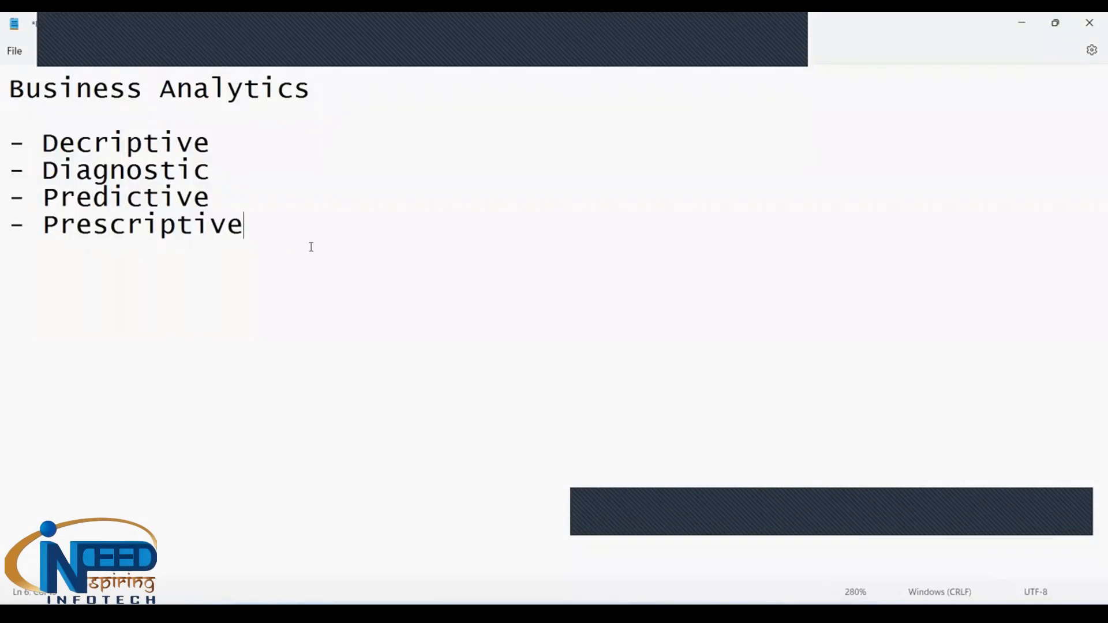
key("Return")
type("Univarita")
key("BackSpace")
key("BackSpace")
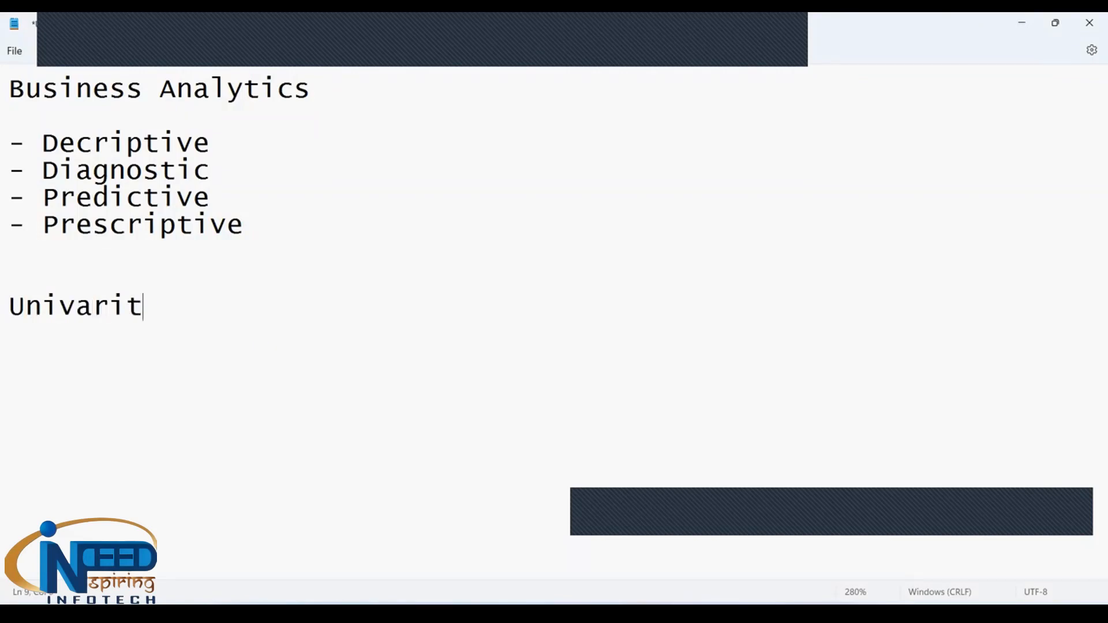
type("ate")
key("Return")
type("B")
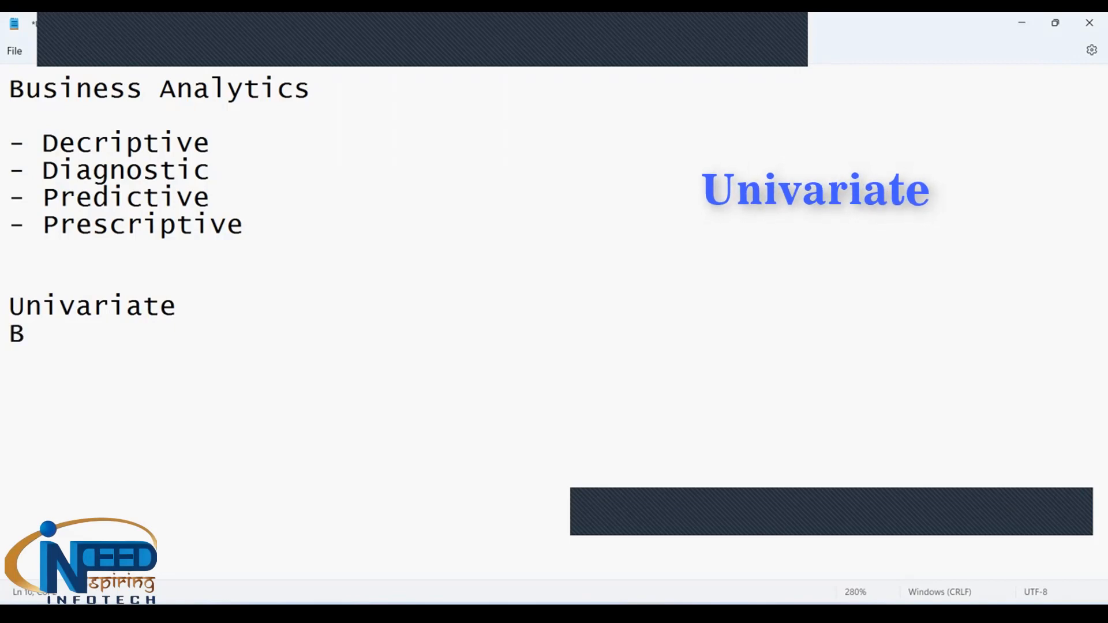
type("ivariate")
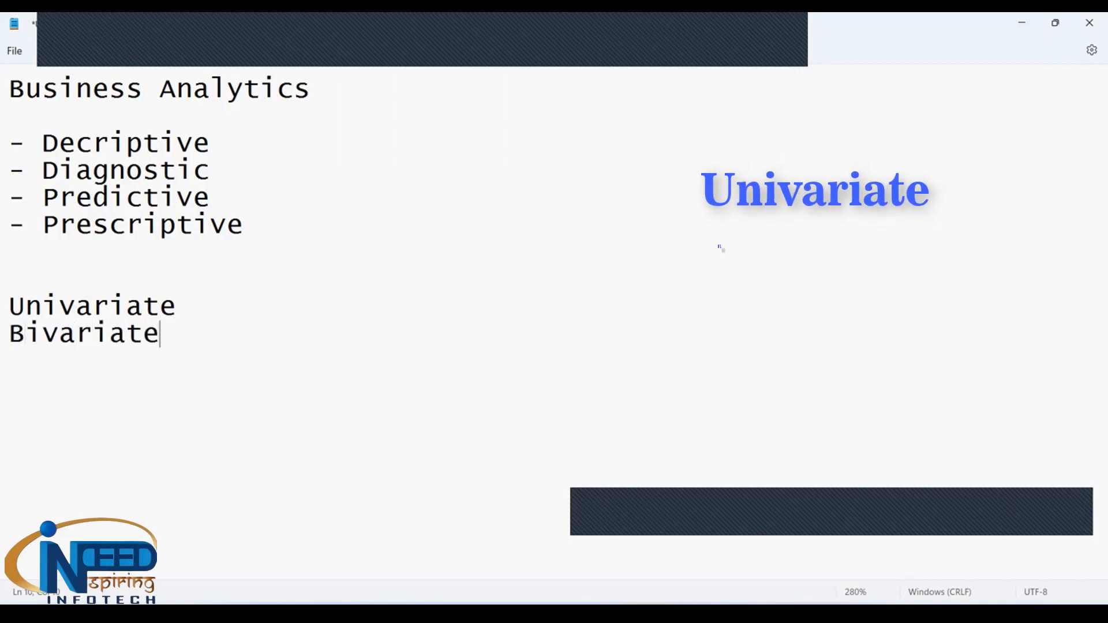
key("Return")
type("M")
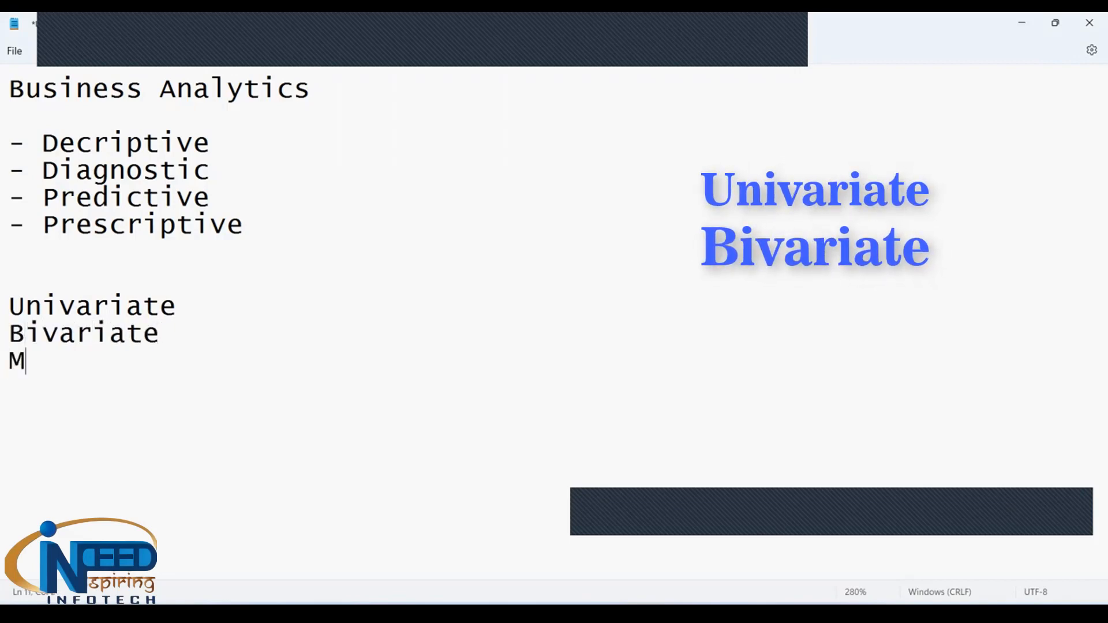
type("ultiva")
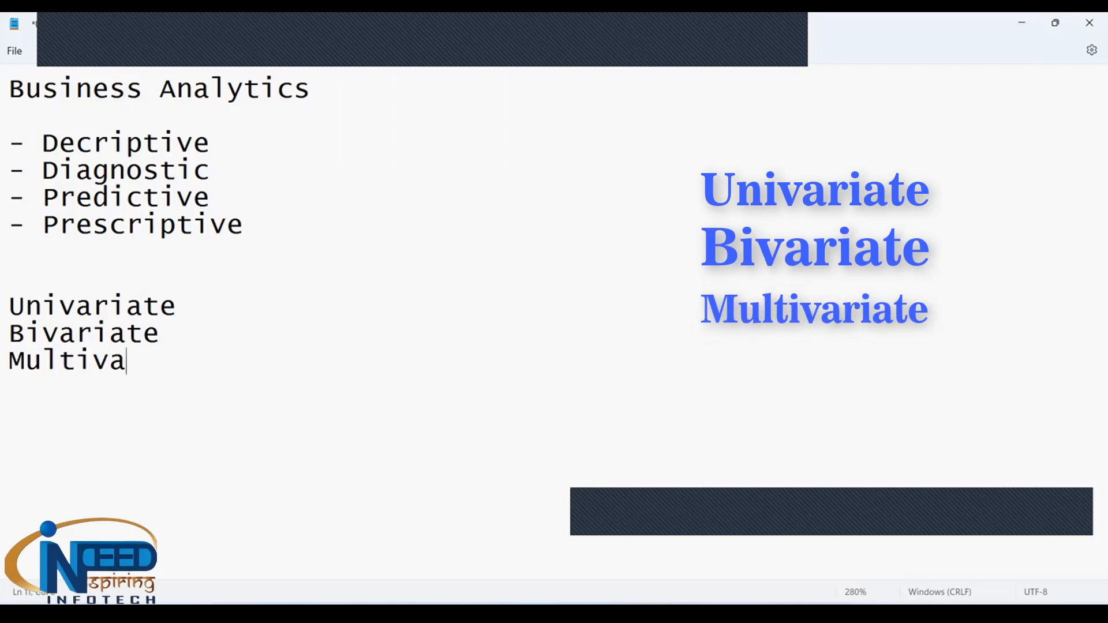
type("riate")
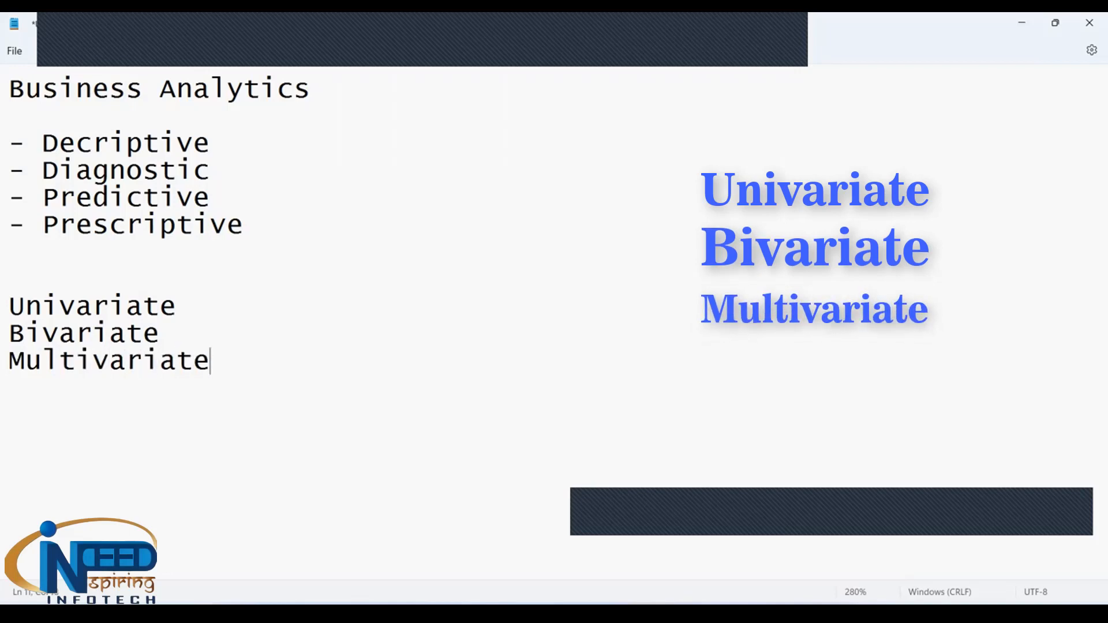
Step: Complete the three lines with "- 1 variable" for Univariate, "- 2 variables" for Bivariate and "- more than 2 variables" for Multivariate
key("Up")
key("Up")
type("- 1 variable")
key("Down")
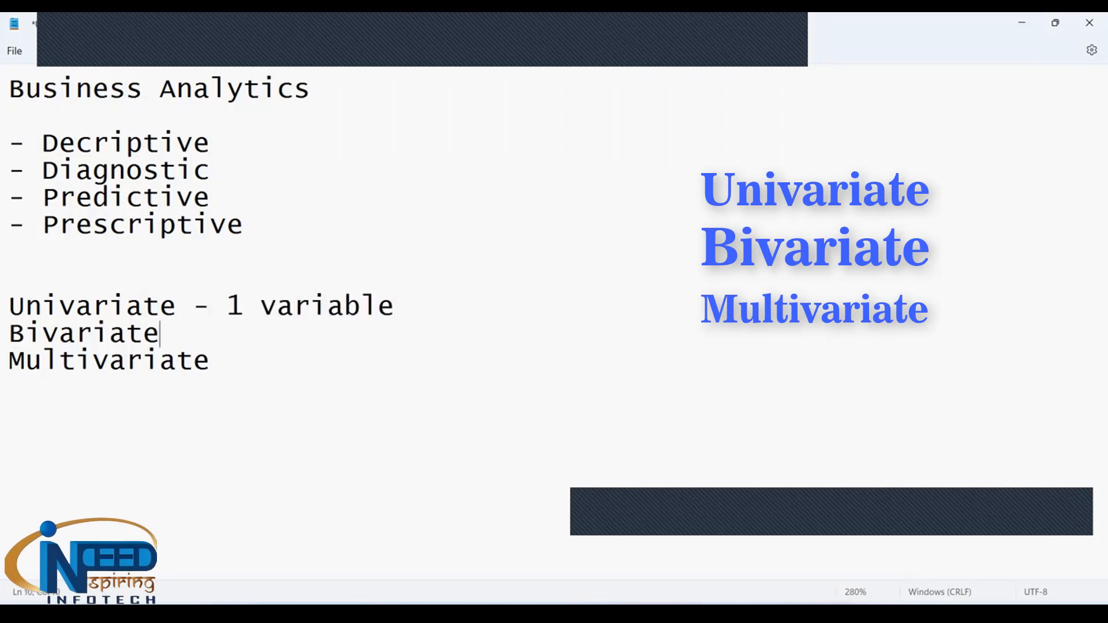
type("- 2 variables")
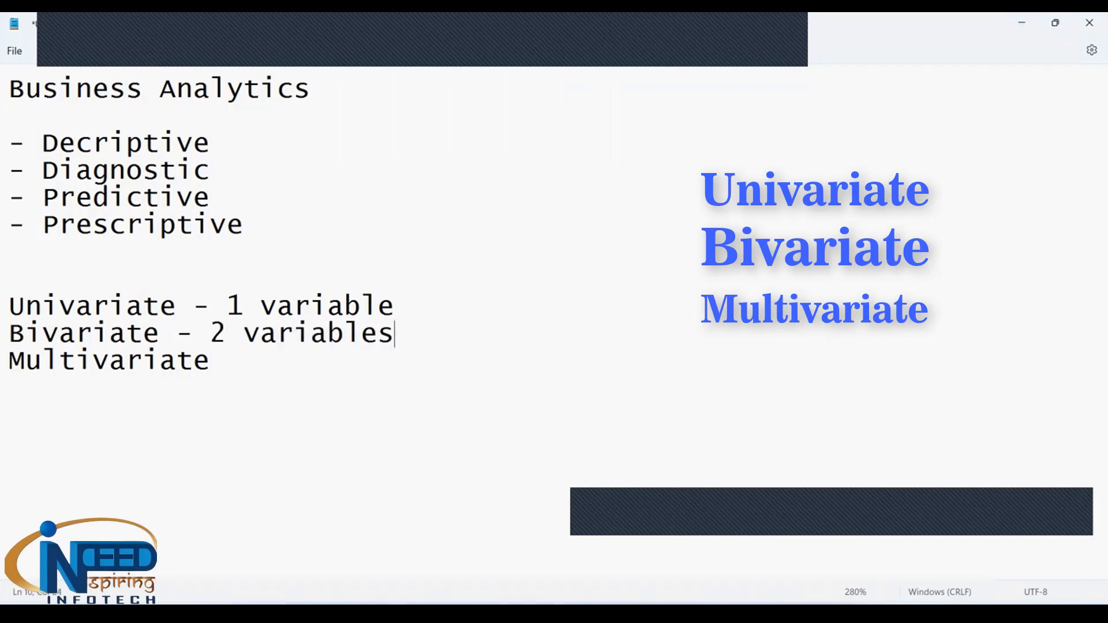
key("Down")
type("- more than")
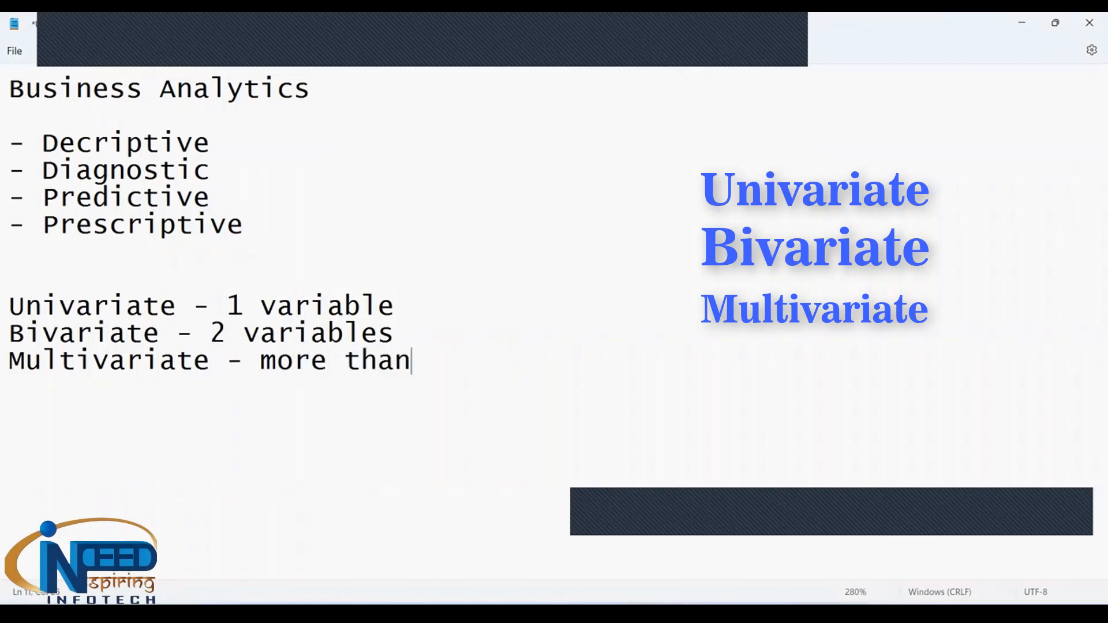
type(" 2 variables")
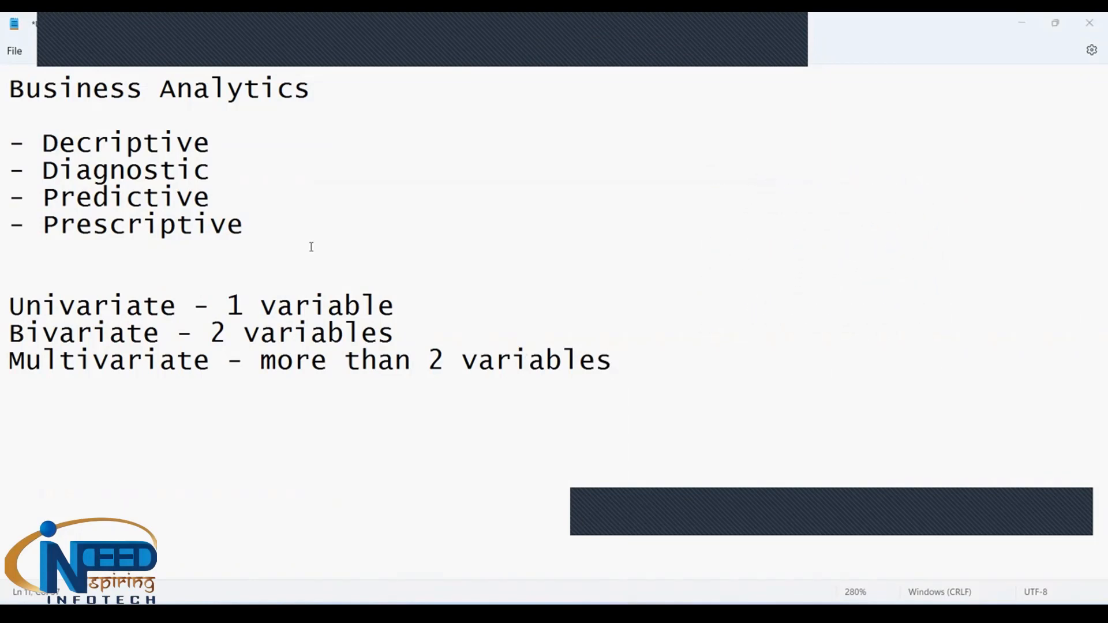
Step: Switch to Tableau Public and place the Sales measure in the empty Sheet 1 view as text
key("alt+Tab")
key("Tab")
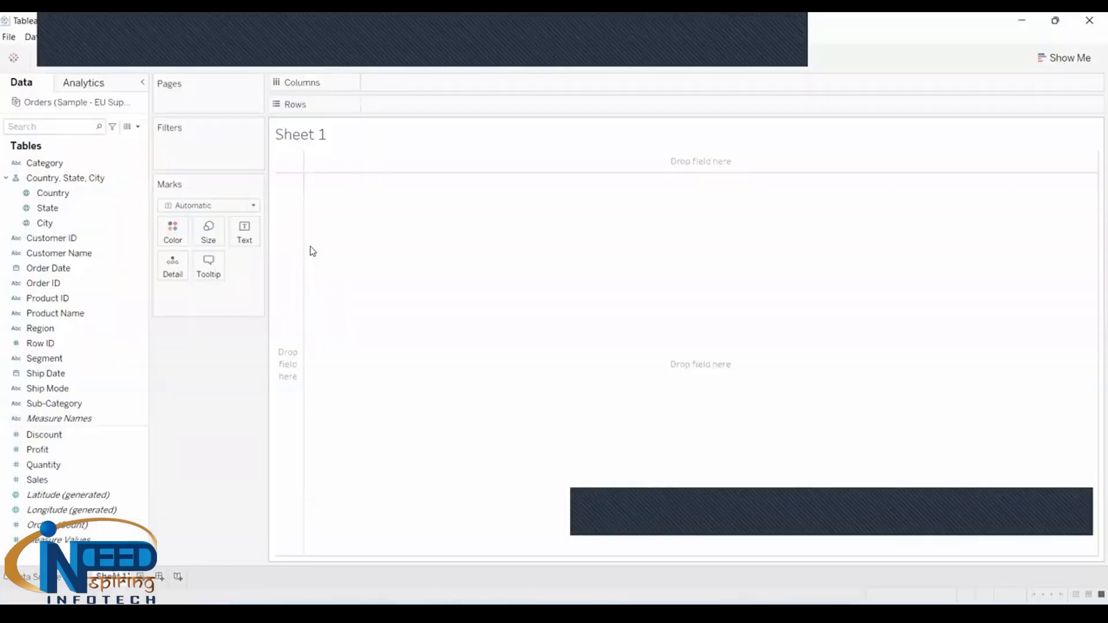
left_click(34, 480)
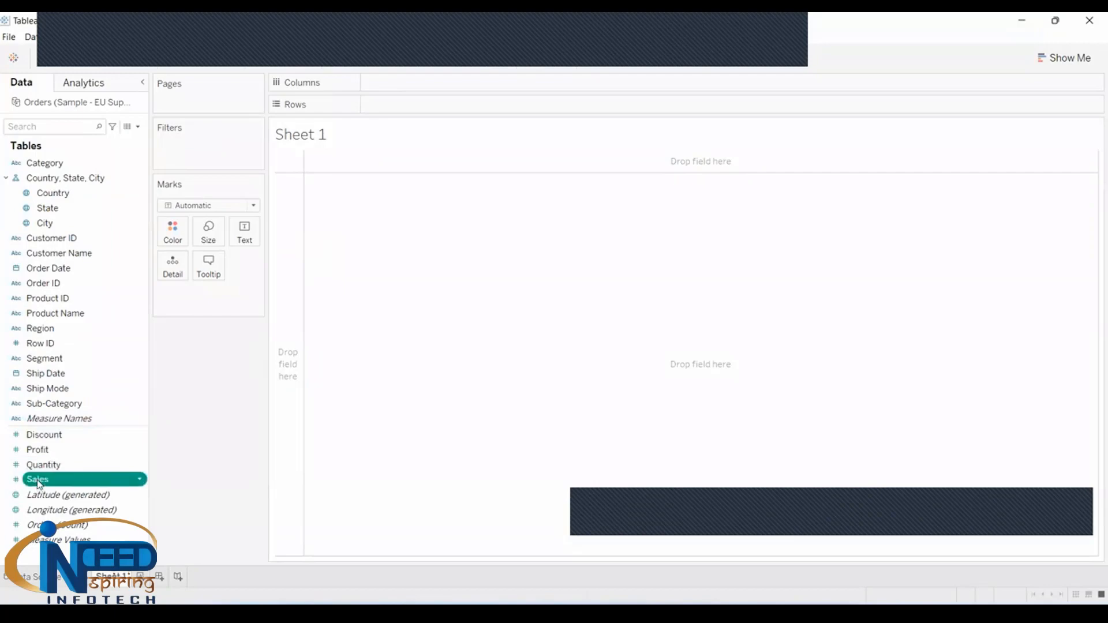
left_click_drag(31, 485, 574, 301)
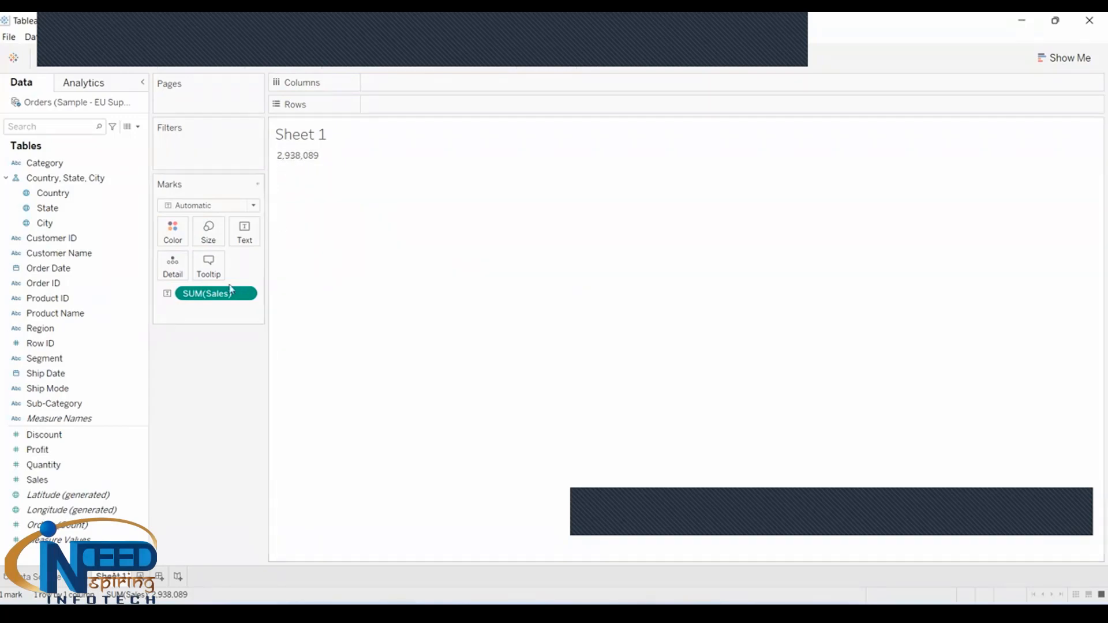
Step: Look over the chart types that Show Me offers for the Sales measure, leaving the view as text
left_click(78, 38)
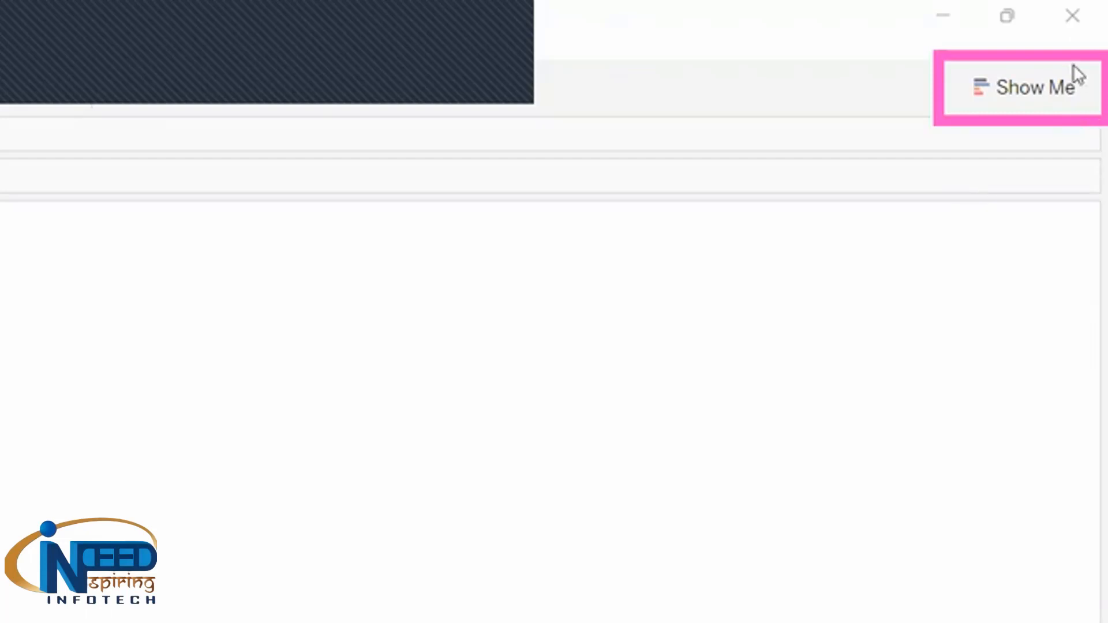
left_click(1030, 71)
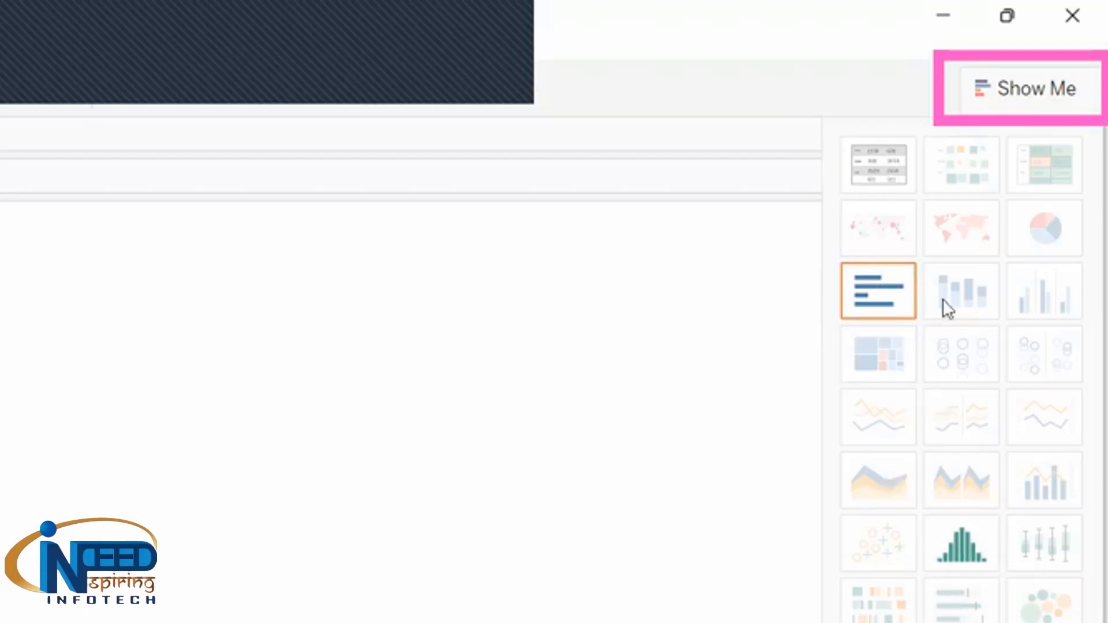
left_click(1009, 108)
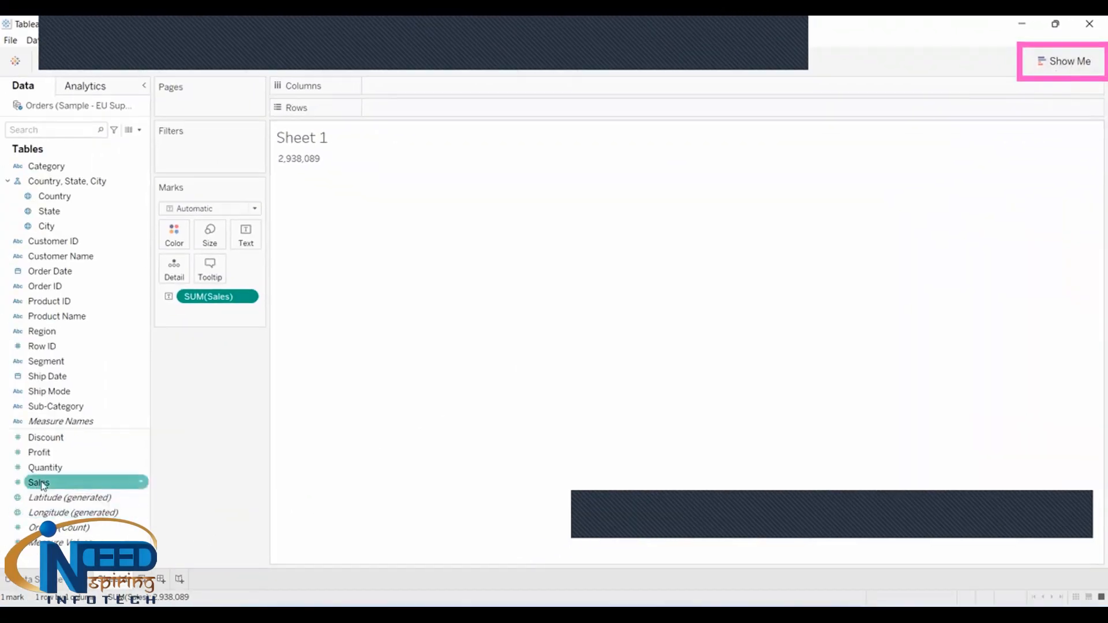
Step: Encode the mark's size with the Sales measure, keeping Sales as its label, and enlarge the mark to the maximum size
left_click_drag(41, 486, 231, 228)
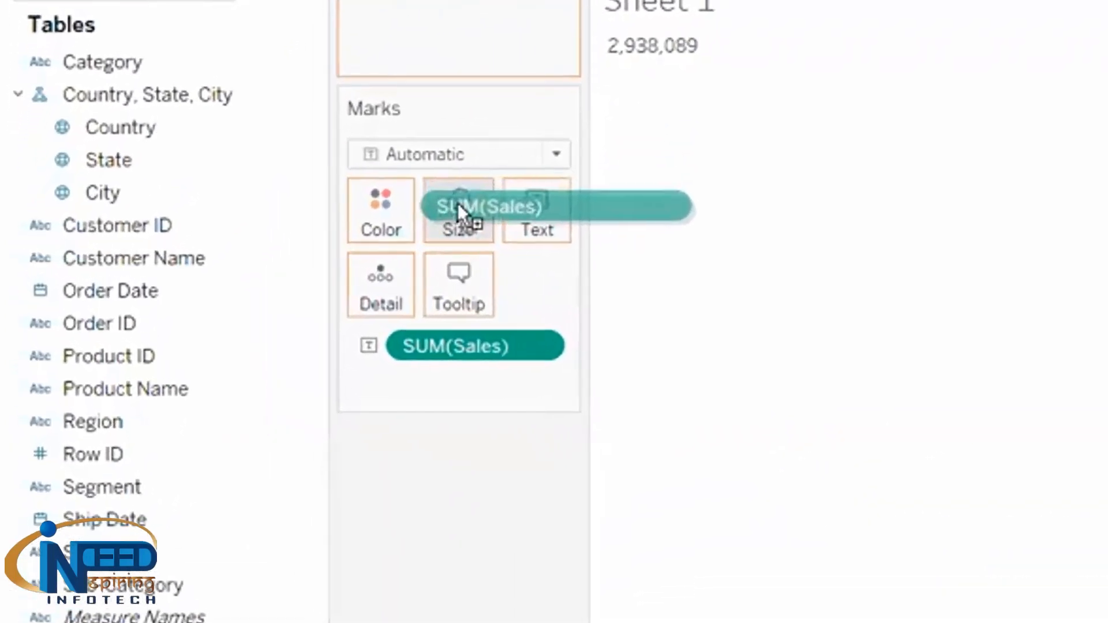
left_click_drag(458, 203, 456, 205)
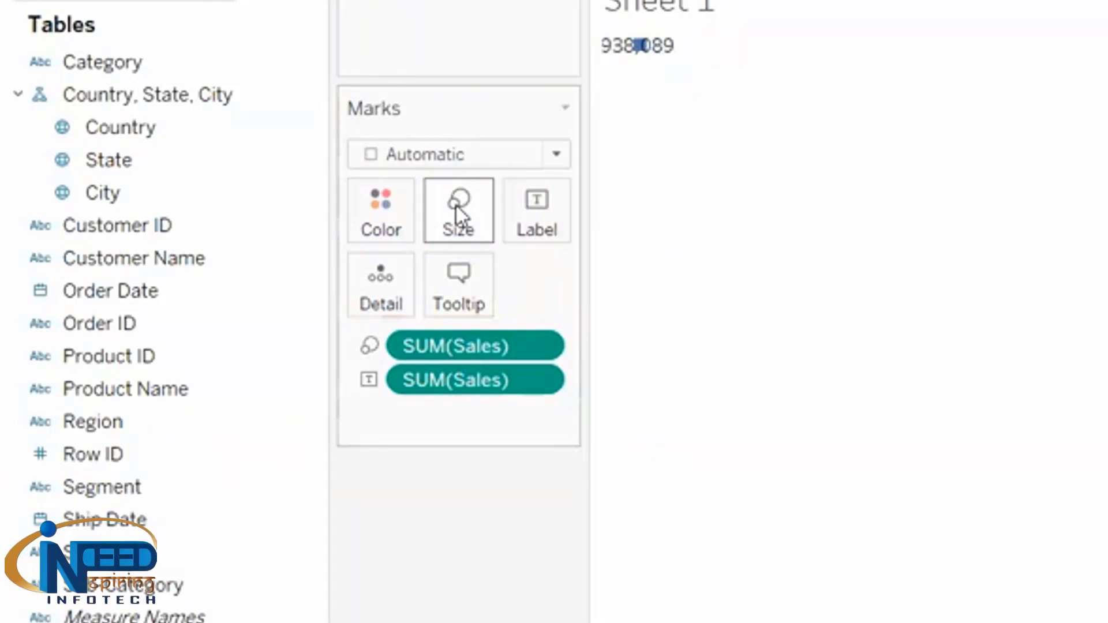
left_click(638, 47)
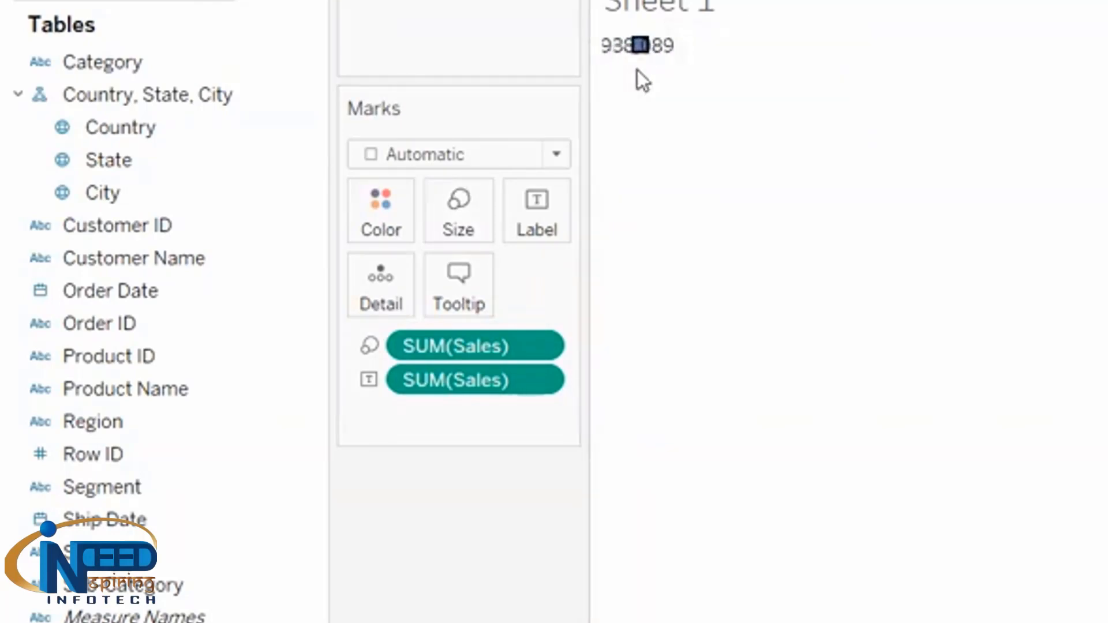
left_click(442, 219)
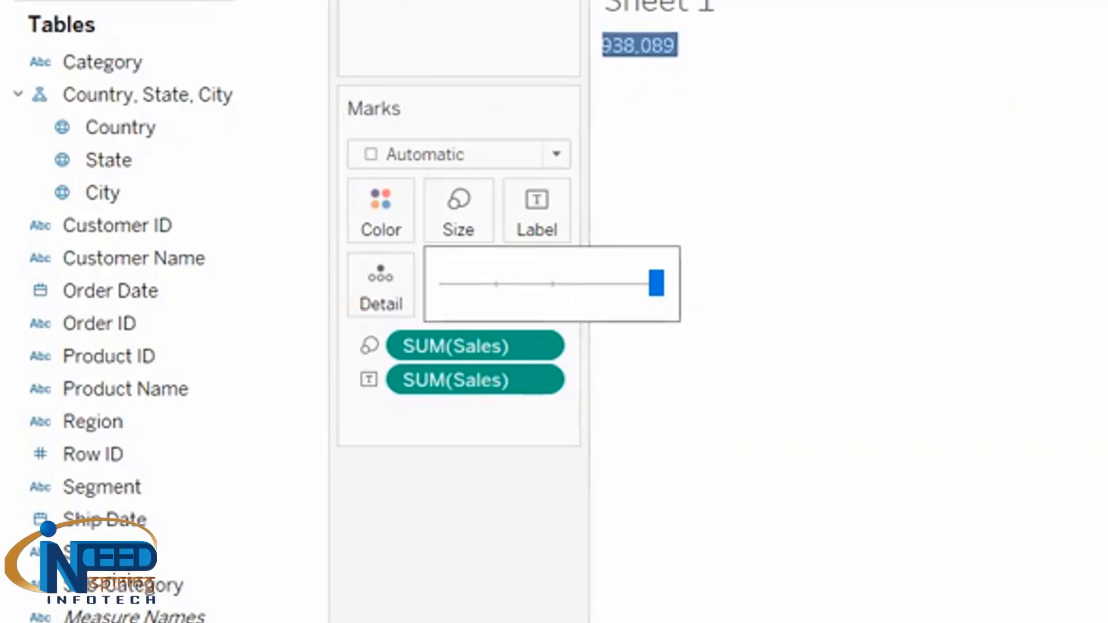
key("Escape")
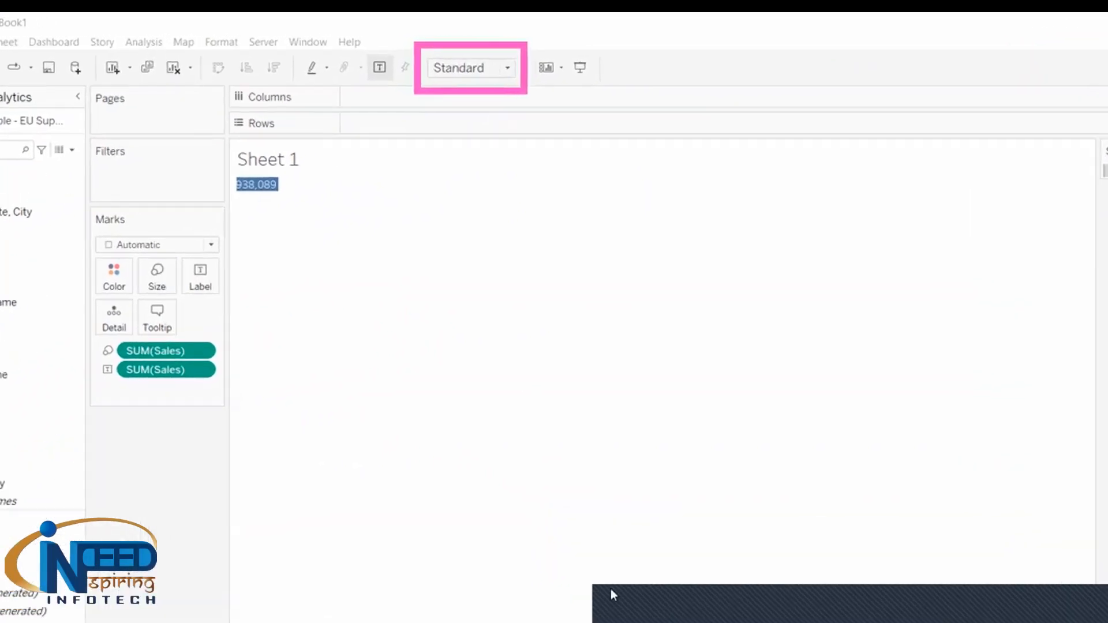
Step: Fit the Sales mark to the Entire View
left_click(530, 89)
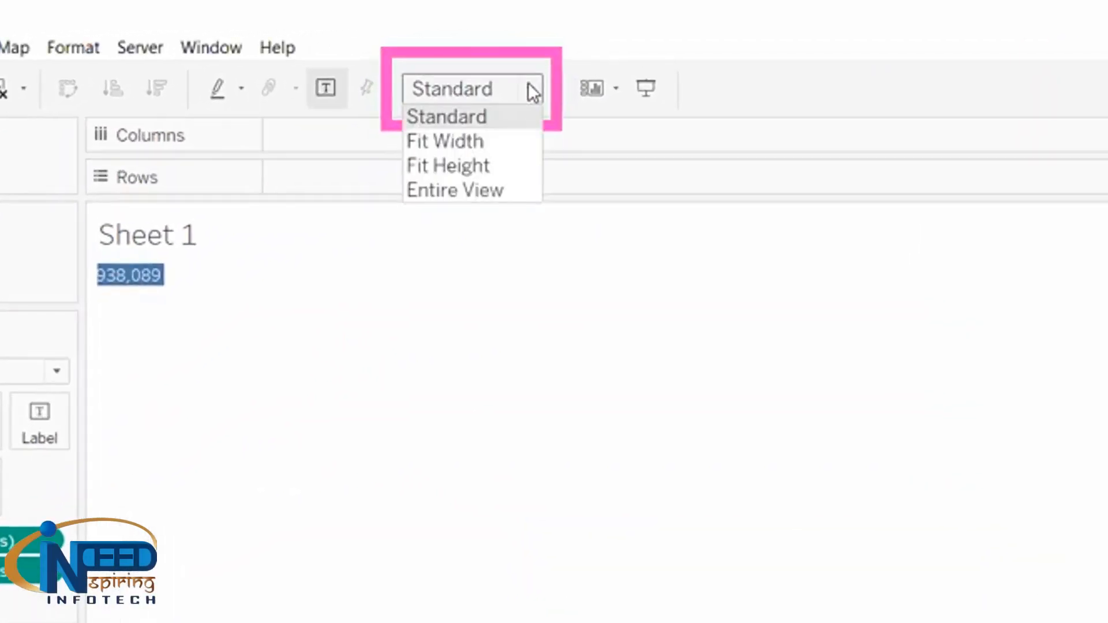
left_click(465, 191)
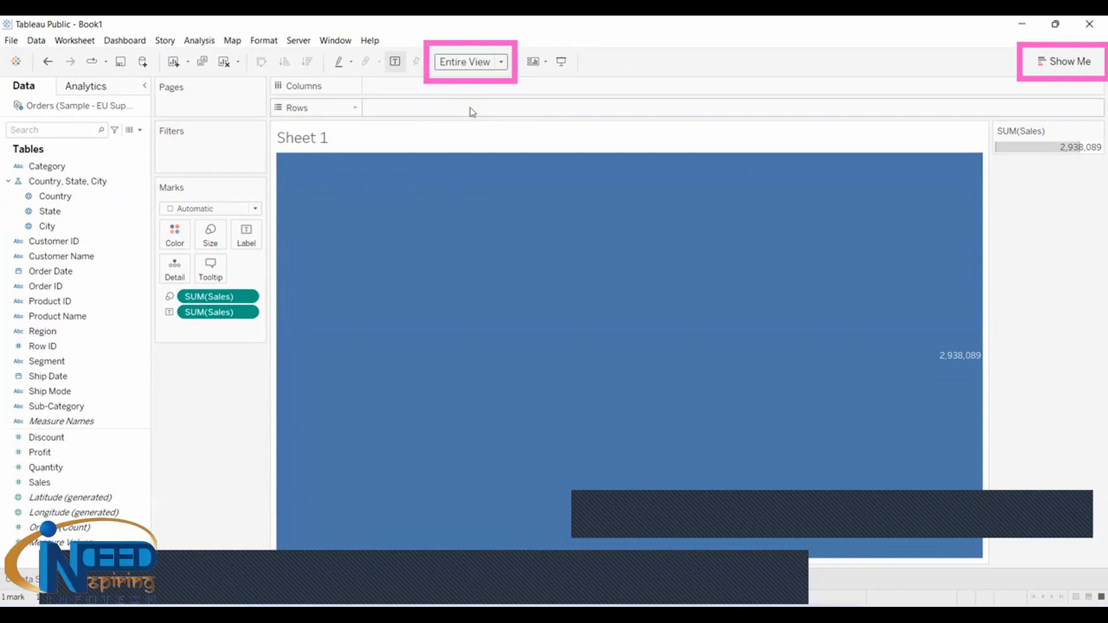
mouse_move(532, 190)
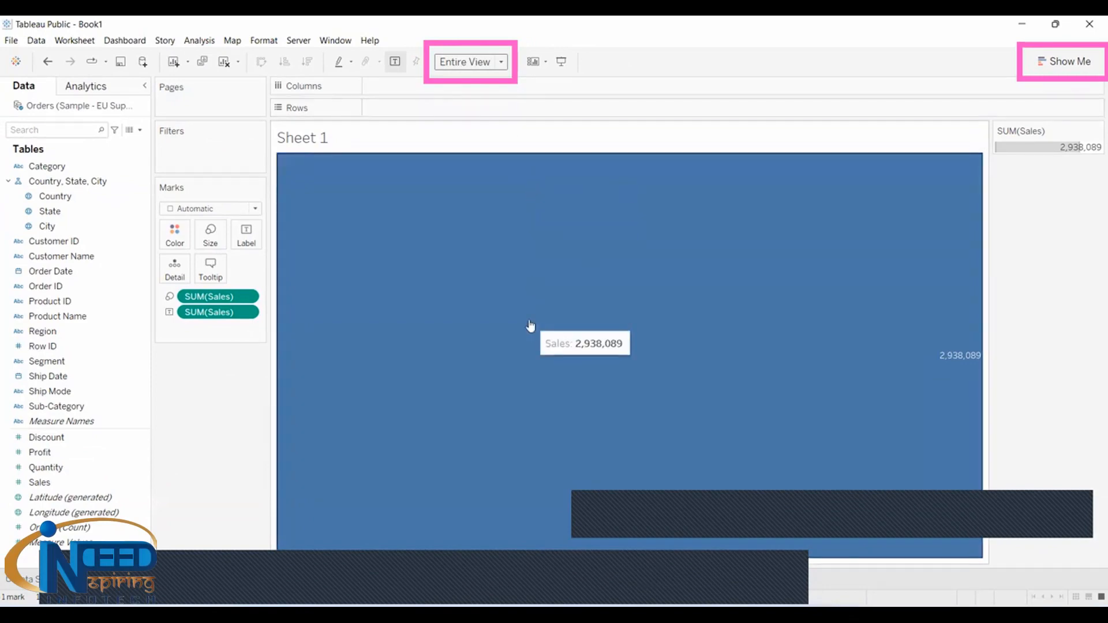
Step: Reduce the mark size to somewhat below the middle of its range, leaving a square within the view
left_click(206, 245)
left_click_drag(300, 270, 288, 275)
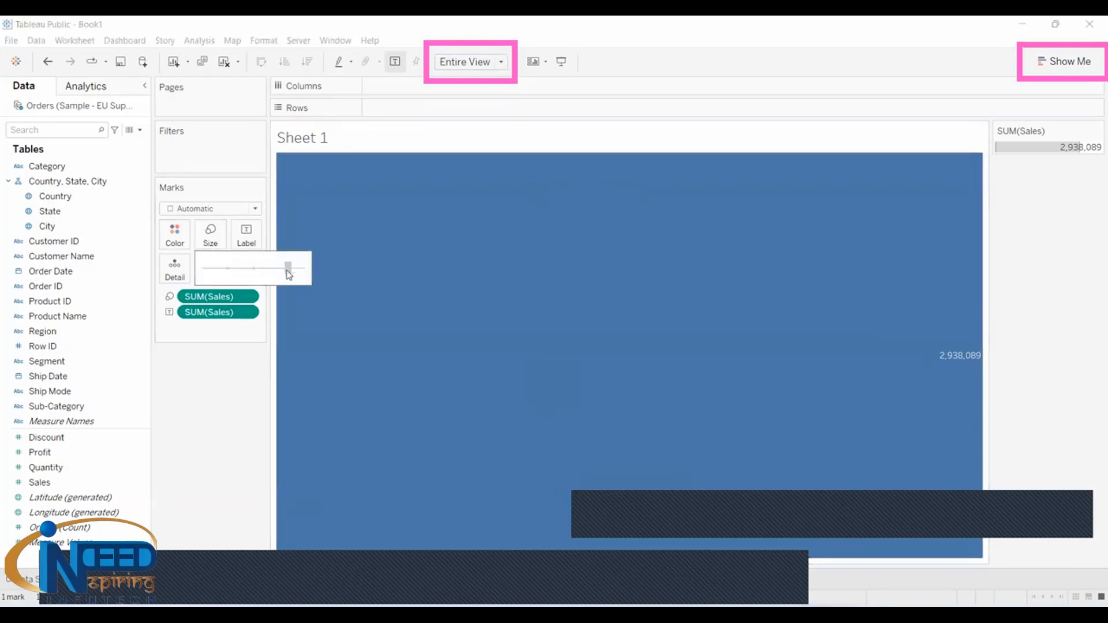
left_click(277, 270)
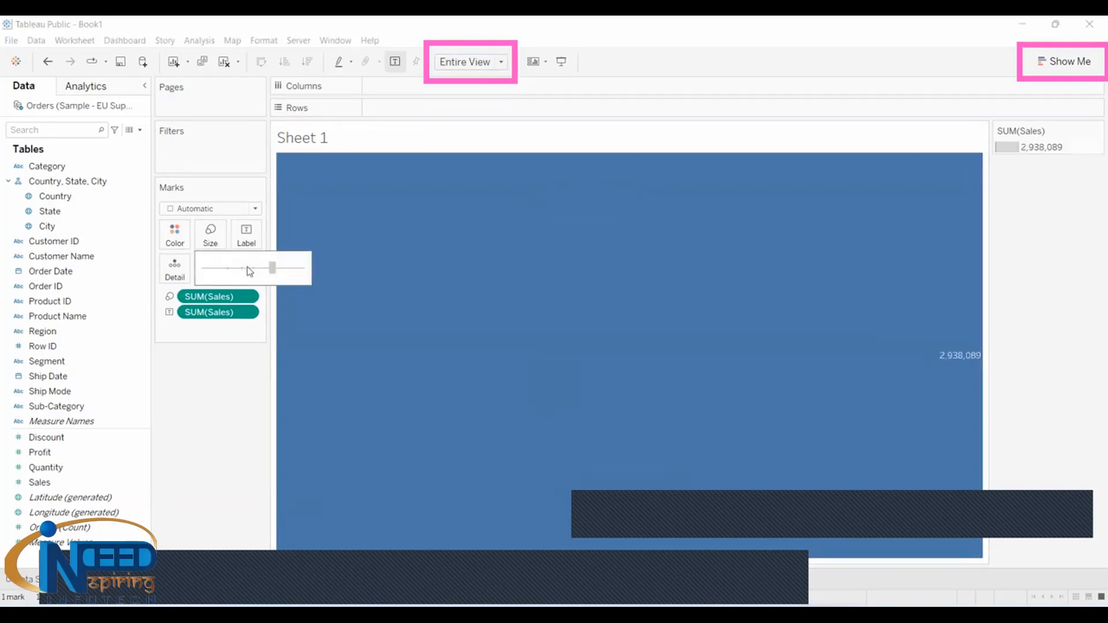
left_click(247, 267)
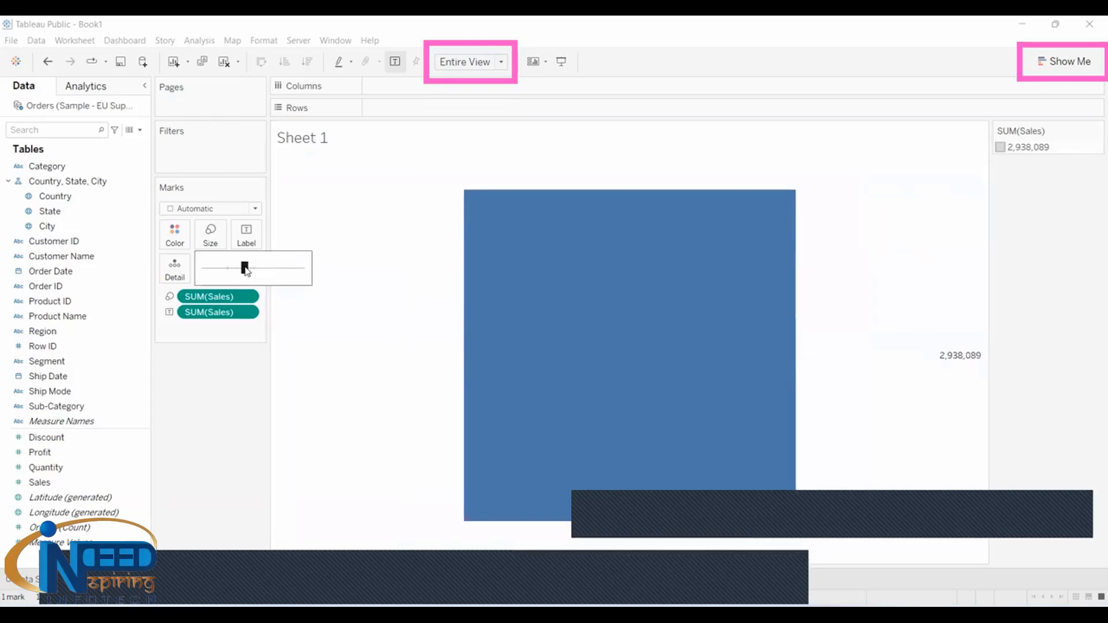
left_click(230, 434)
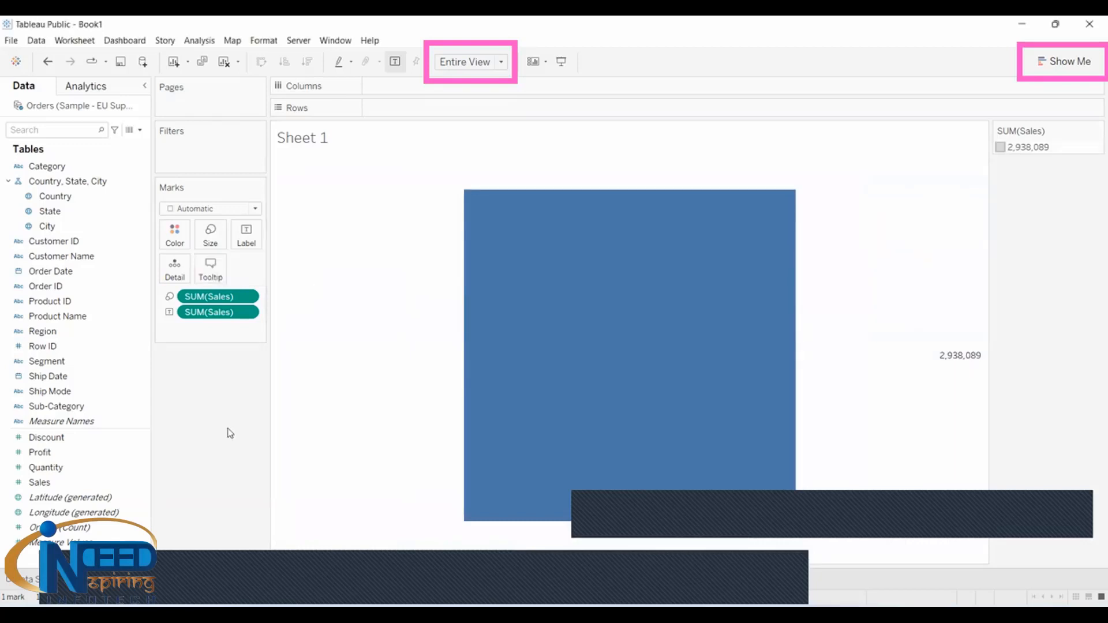
Step: Change the Sales square's color to coral red at 100% opacity
left_click(176, 236)
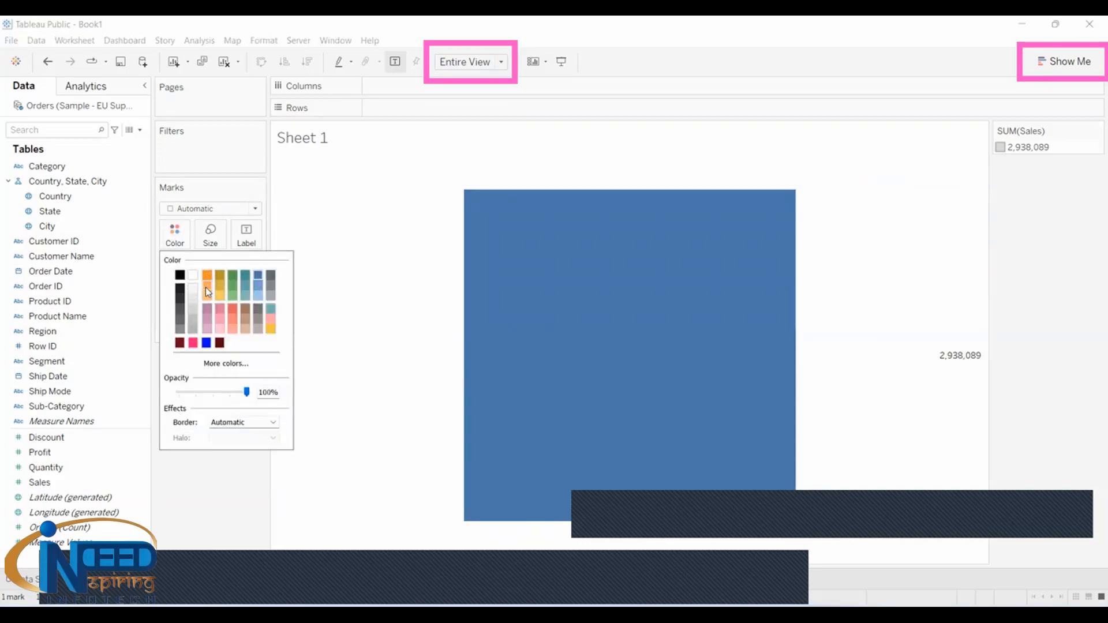
left_click(237, 315)
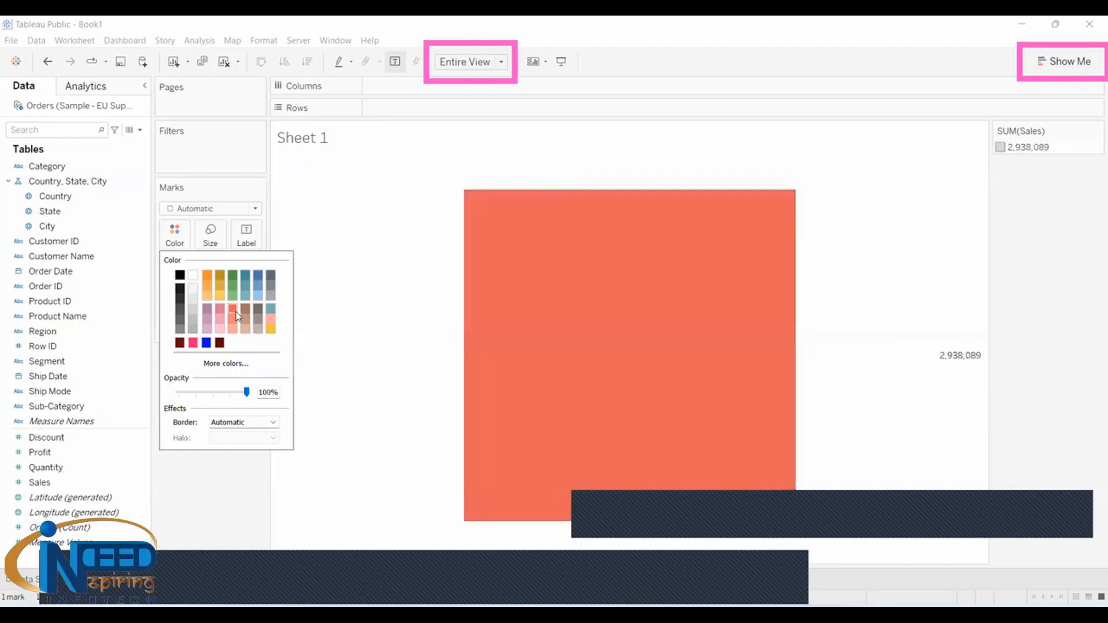
left_click(202, 507)
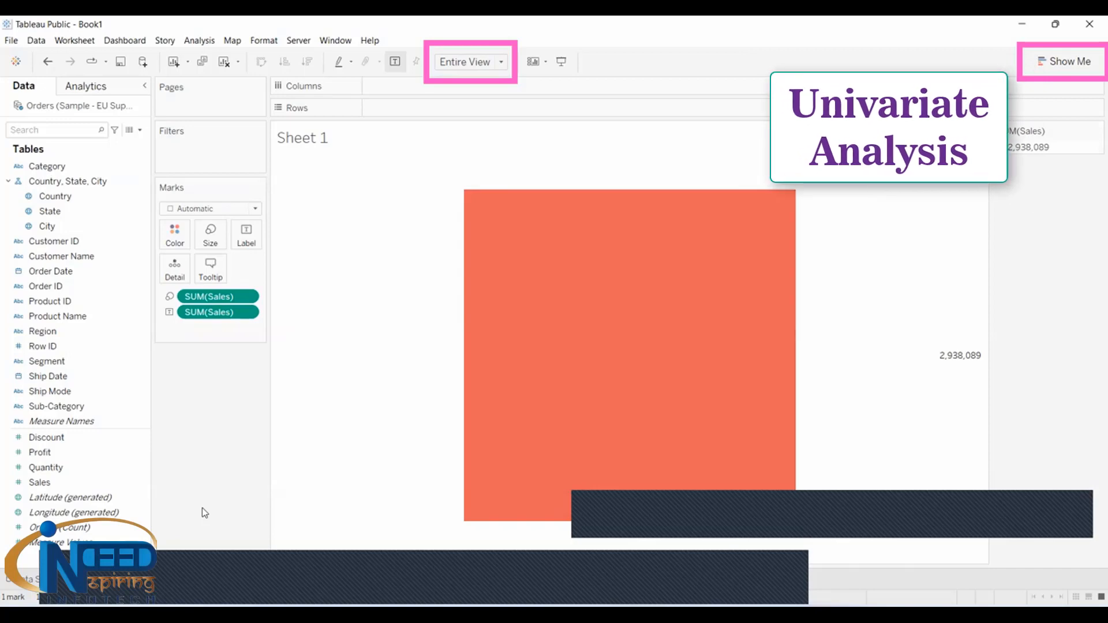
Step: Rename Sheet 1 as "Sum Of Sales"
mouse_move(951, 437)
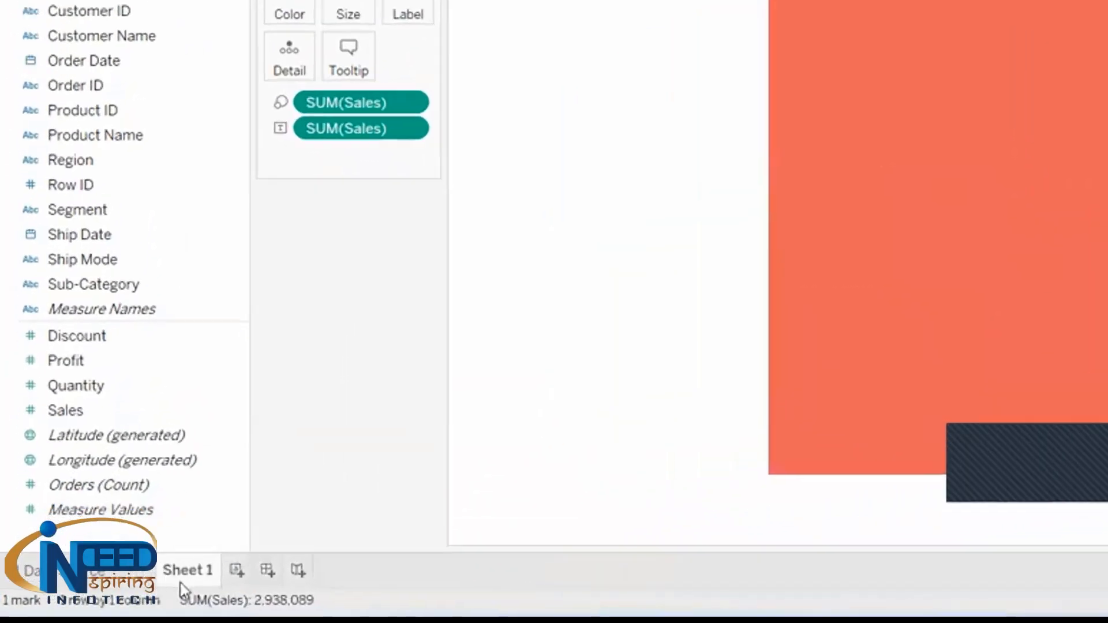
double_click(109, 582)
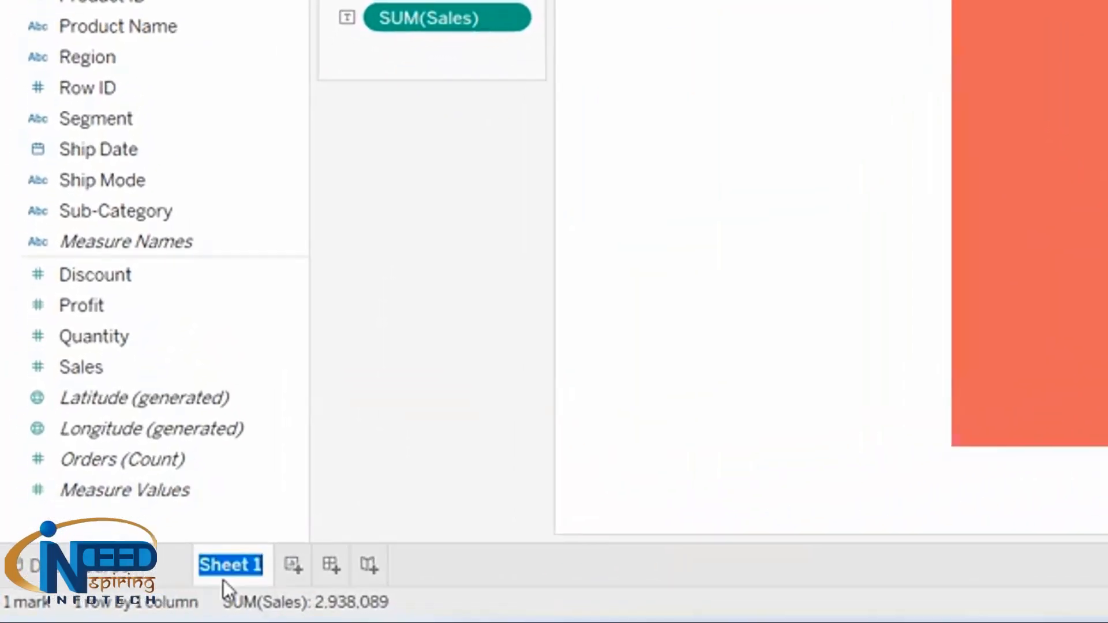
type("Sum Sales")
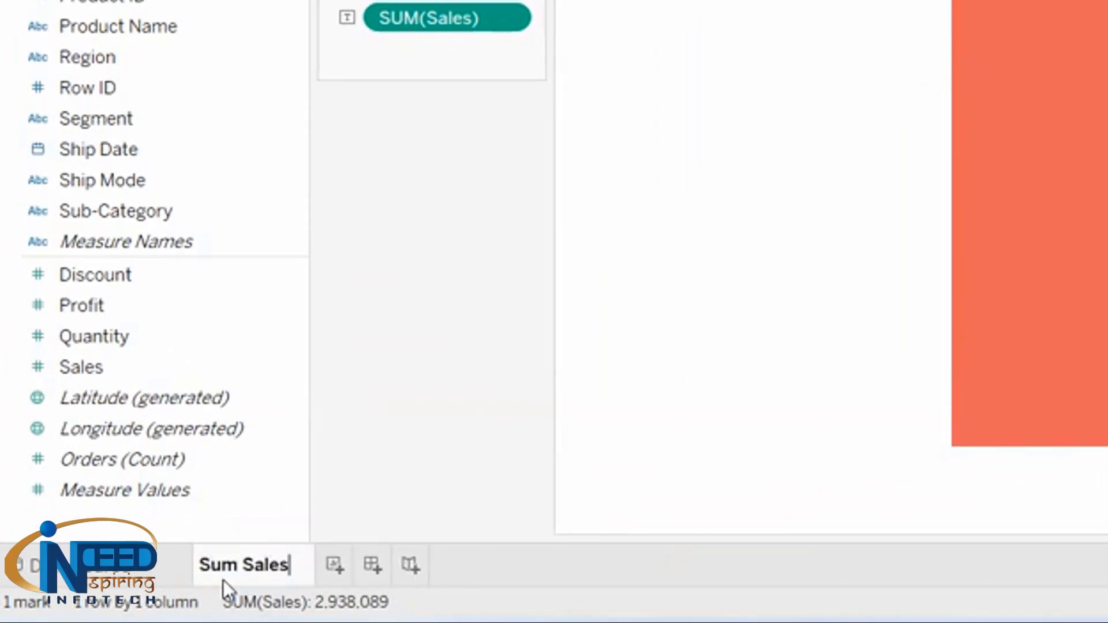
key("Left")
key("Left")
key("Left")
key("Left")
key("Left")
type("Of")
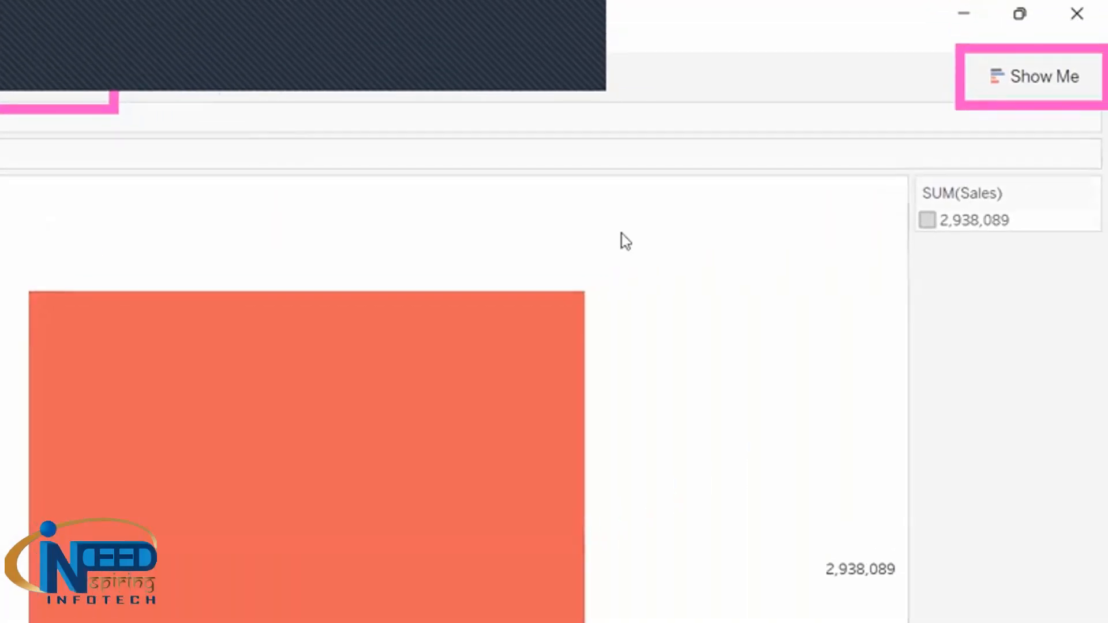
Step: Open the sheet title's formatting and try black and beige shading before settling on pale blue-green
left_click(889, 195)
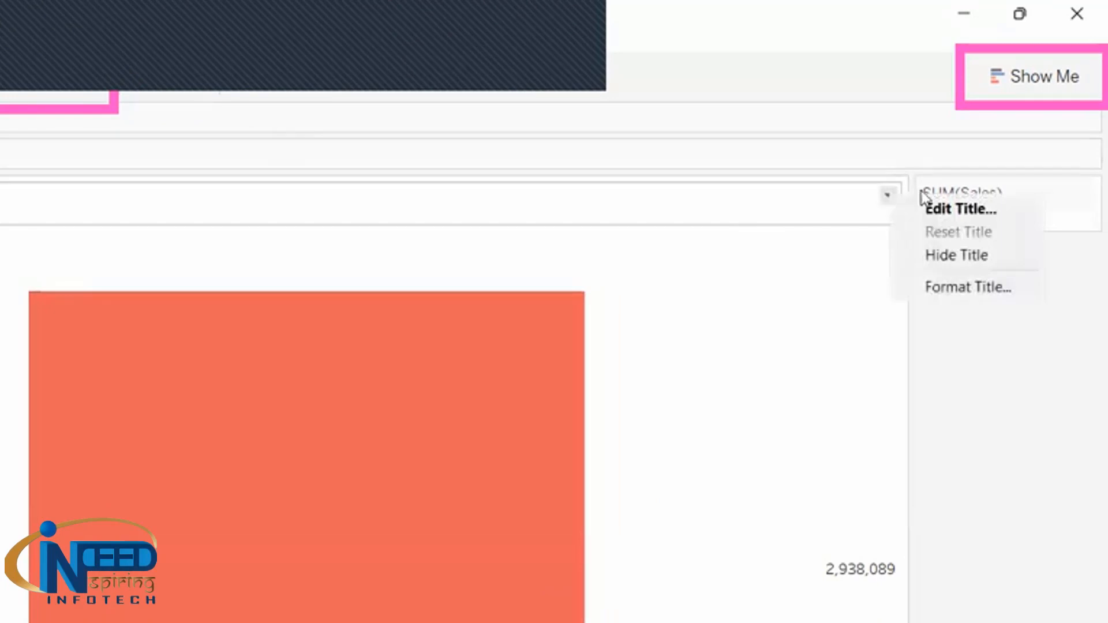
left_click(950, 287)
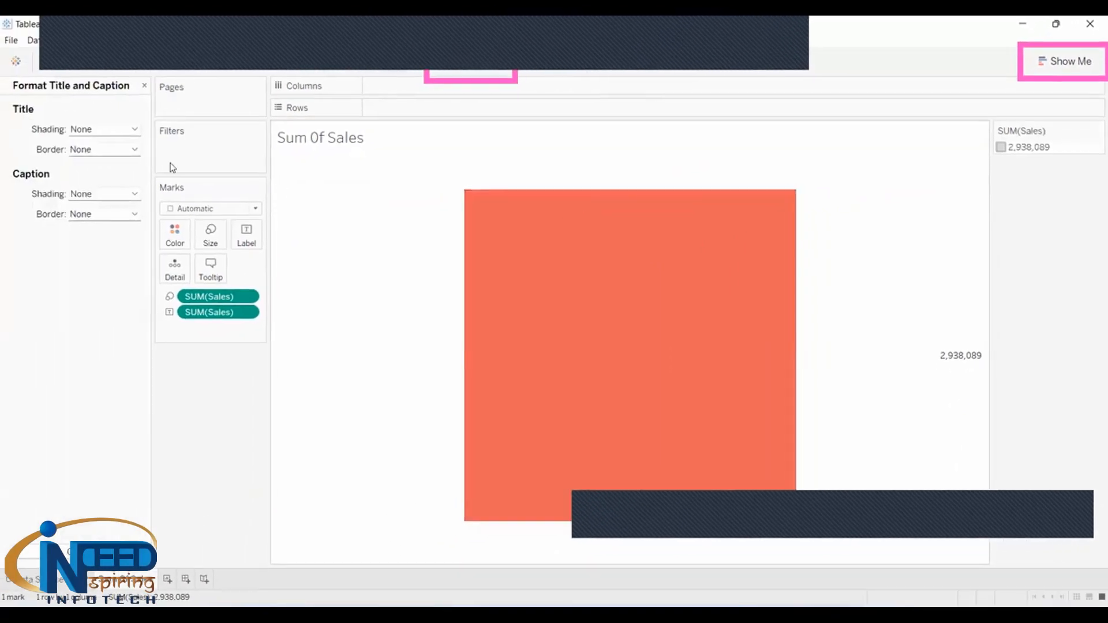
left_click(120, 132)
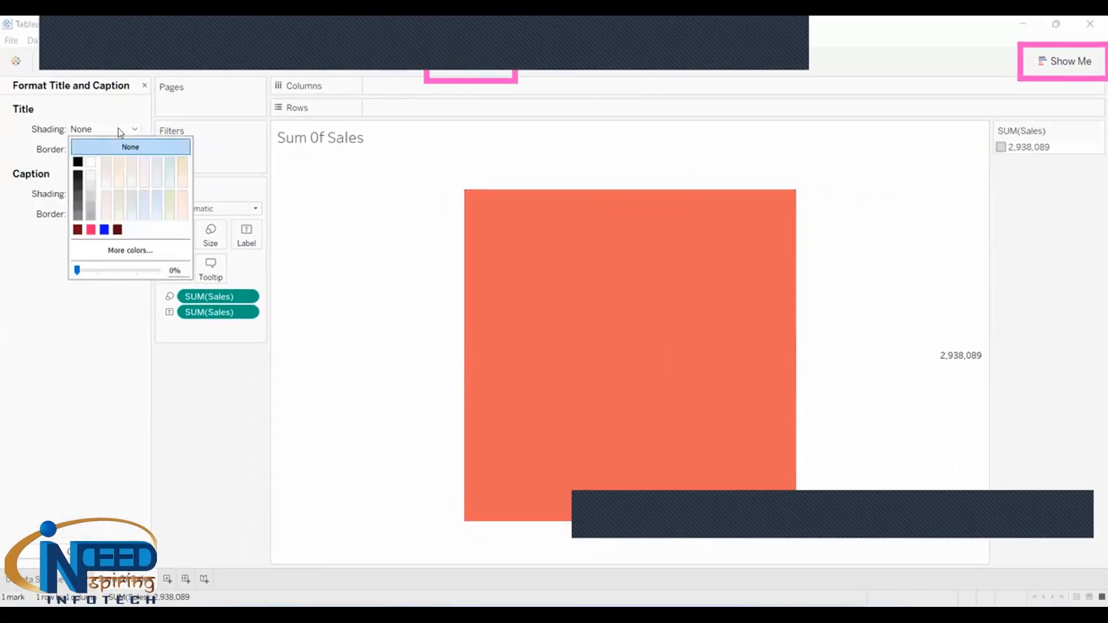
left_click(78, 180)
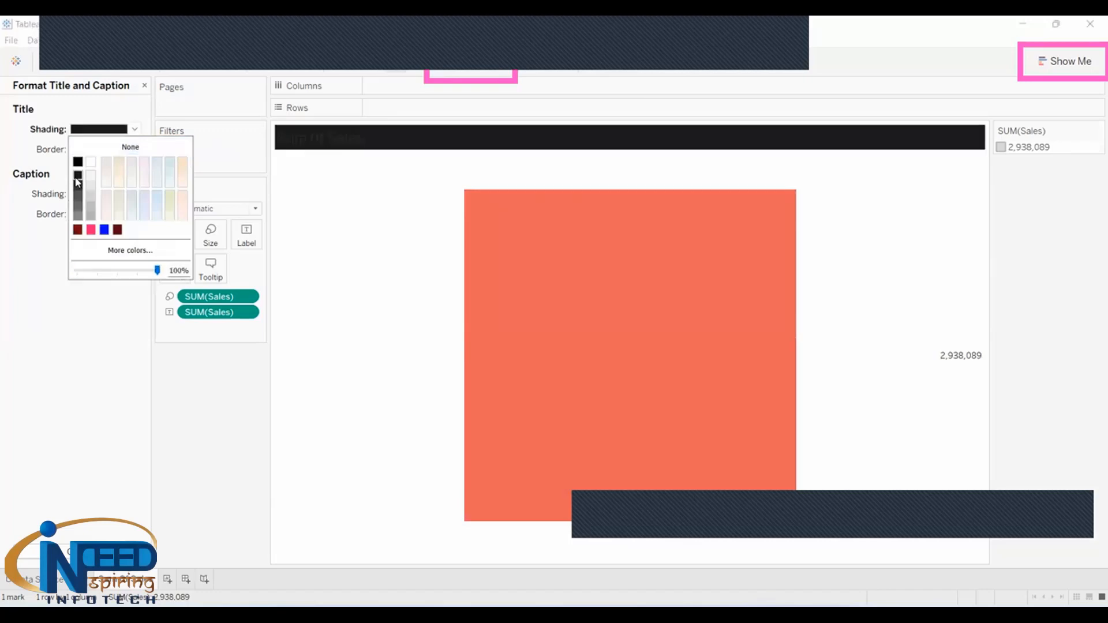
left_click(120, 169)
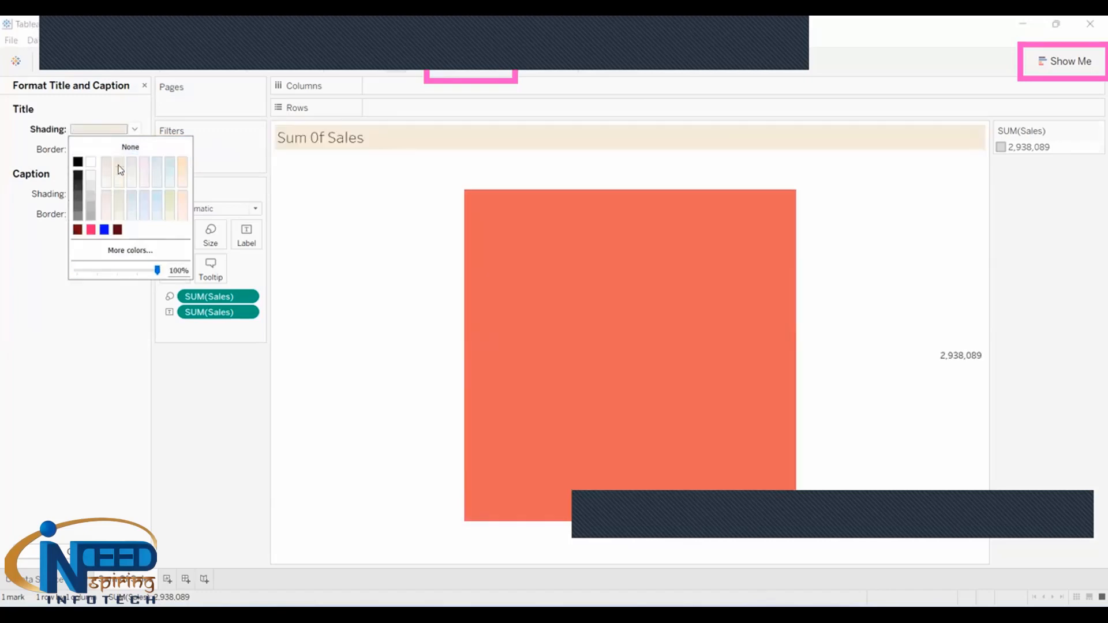
left_click(172, 164)
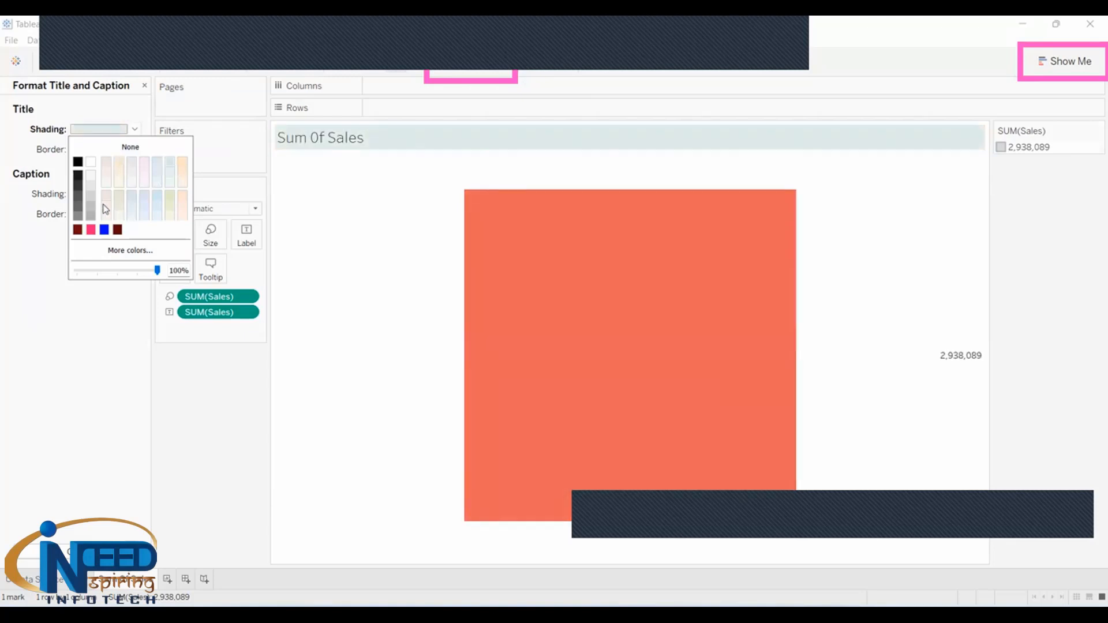
left_click(39, 159)
Step: Add a solid line border around the sheet title
left_click(92, 149)
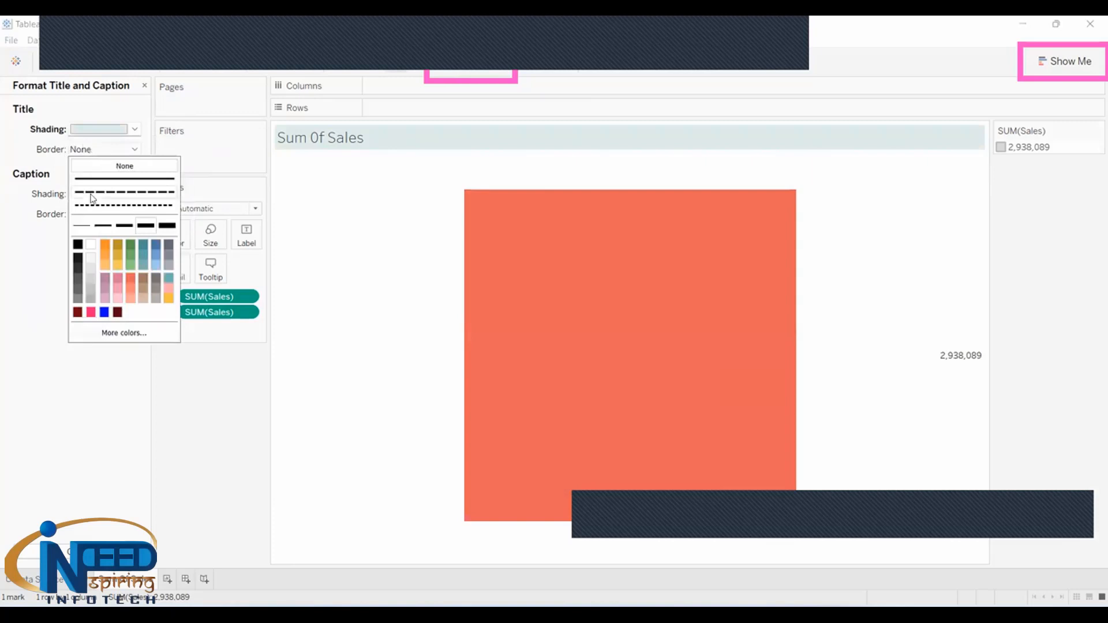
left_click(129, 179)
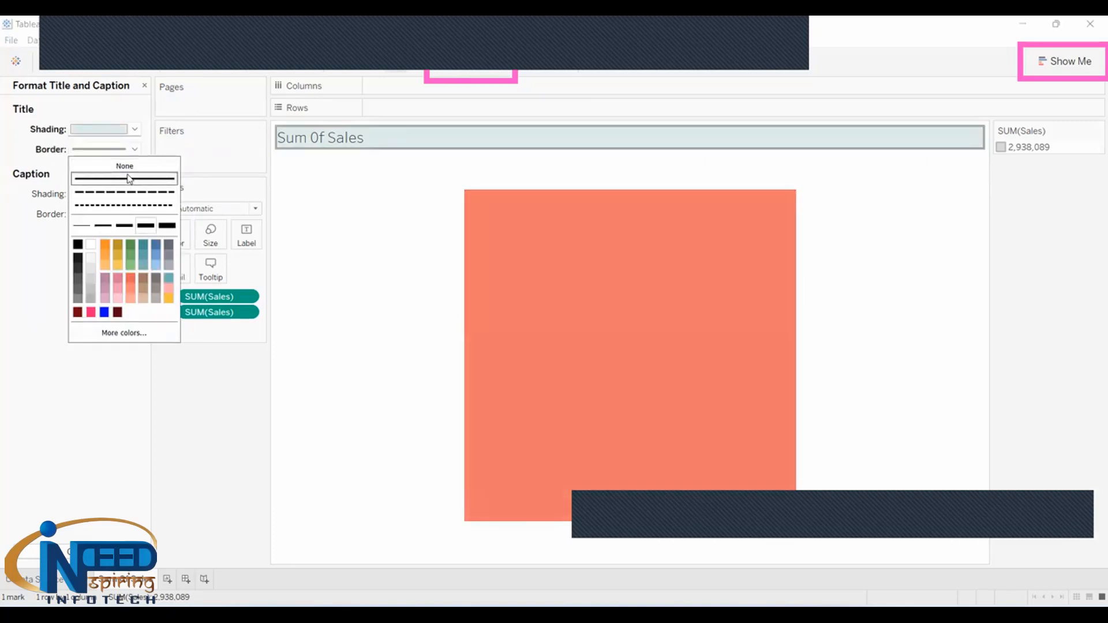
left_click(6, 267)
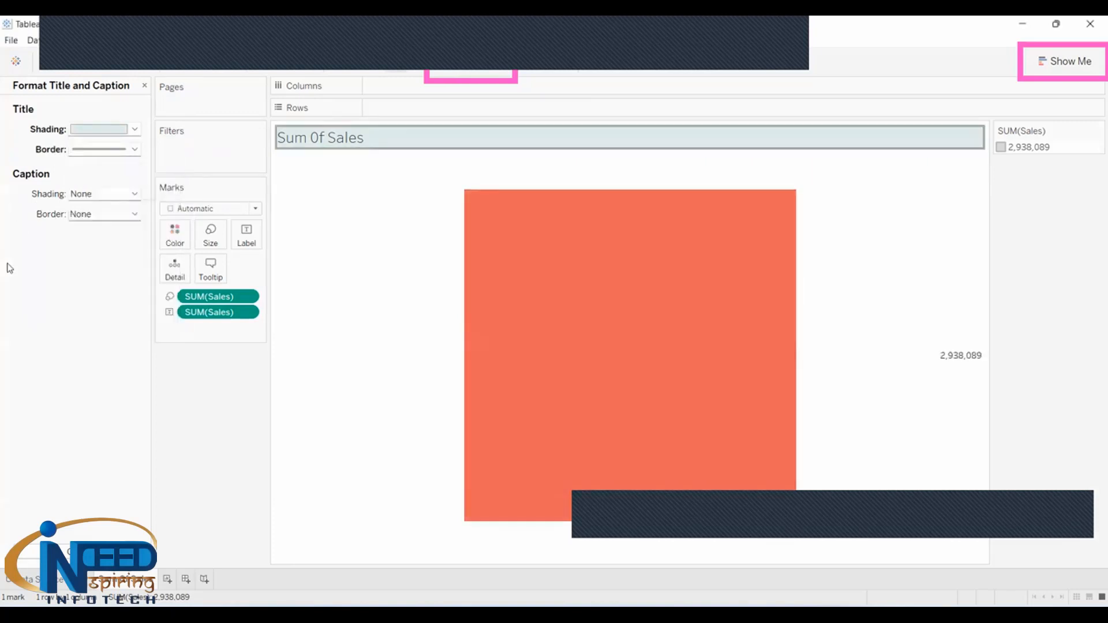
Step: Set the caption's shading to black and its border to orange, and close the title and caption formatting
left_click(107, 193)
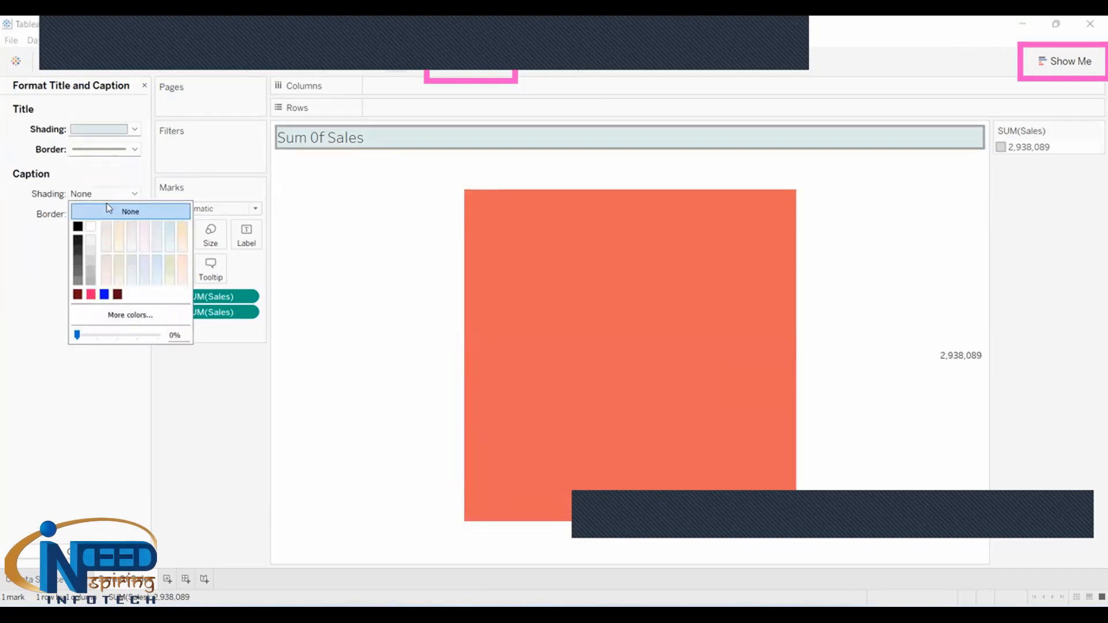
left_click(77, 227)
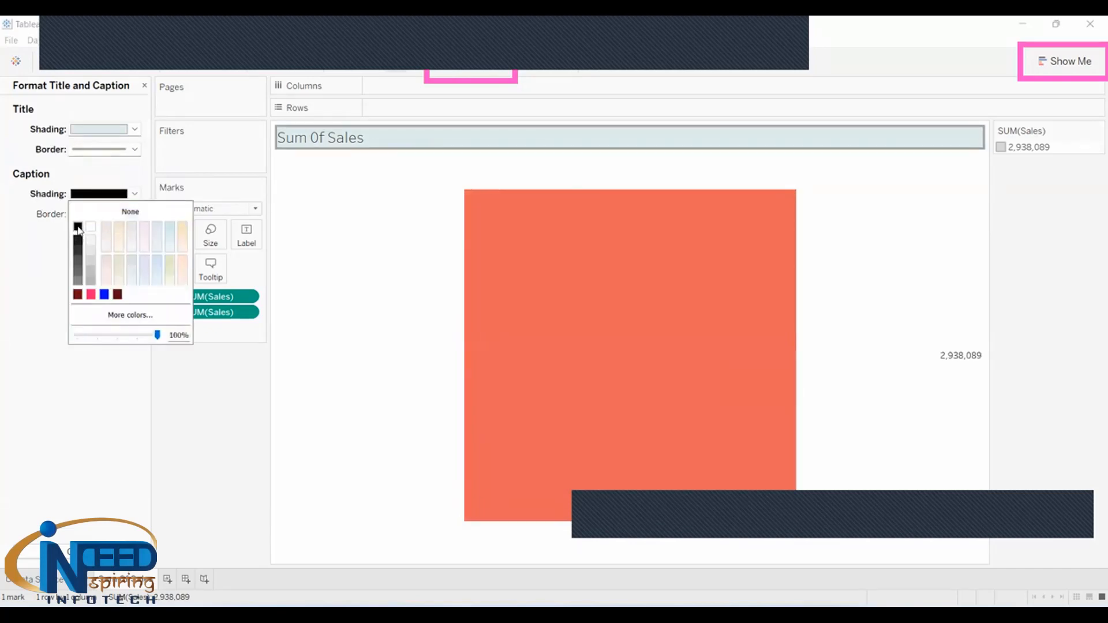
left_click(39, 257)
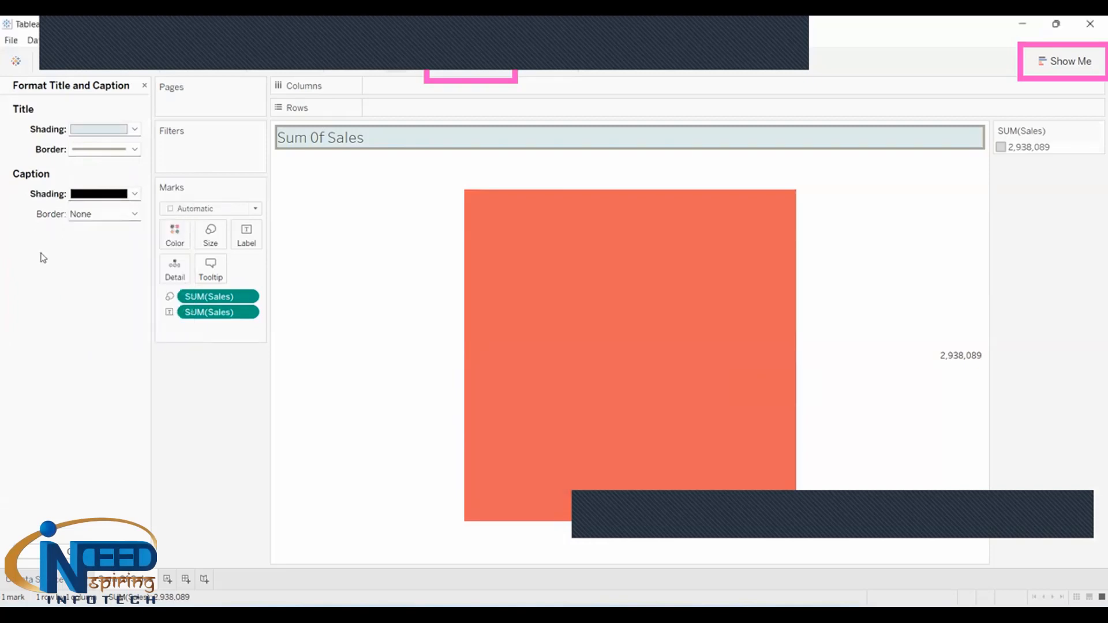
left_click(97, 218)
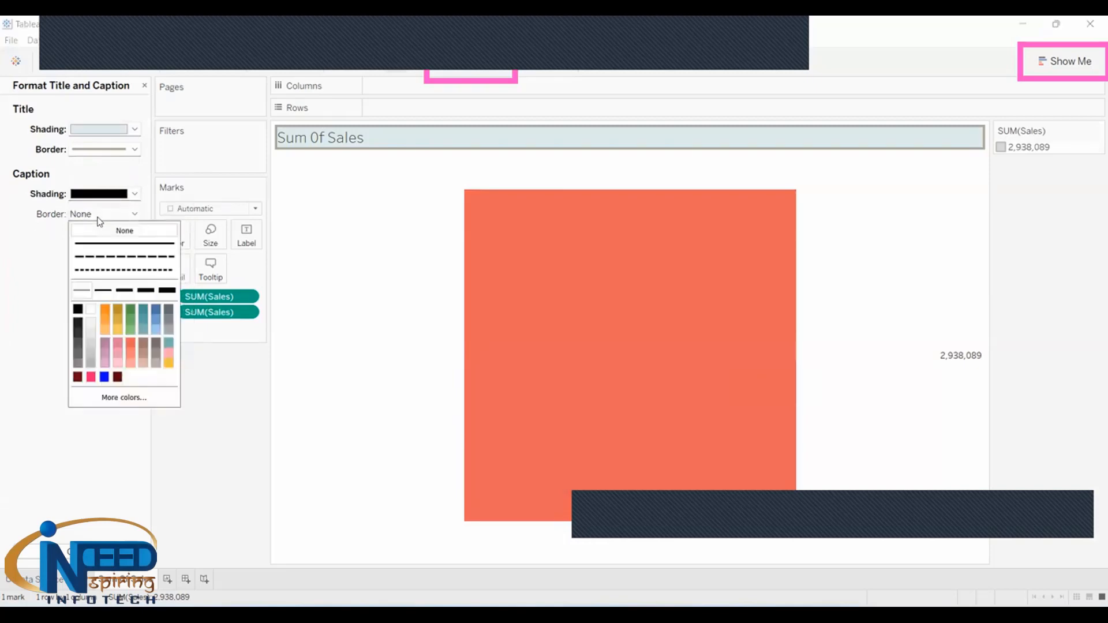
left_click(102, 308)
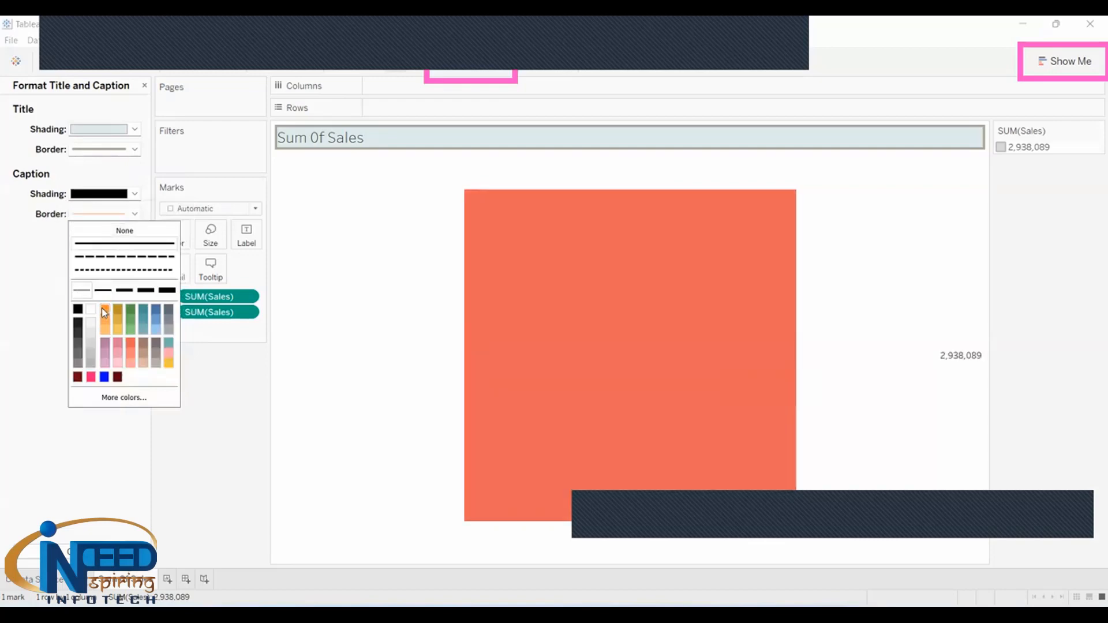
left_click(19, 329)
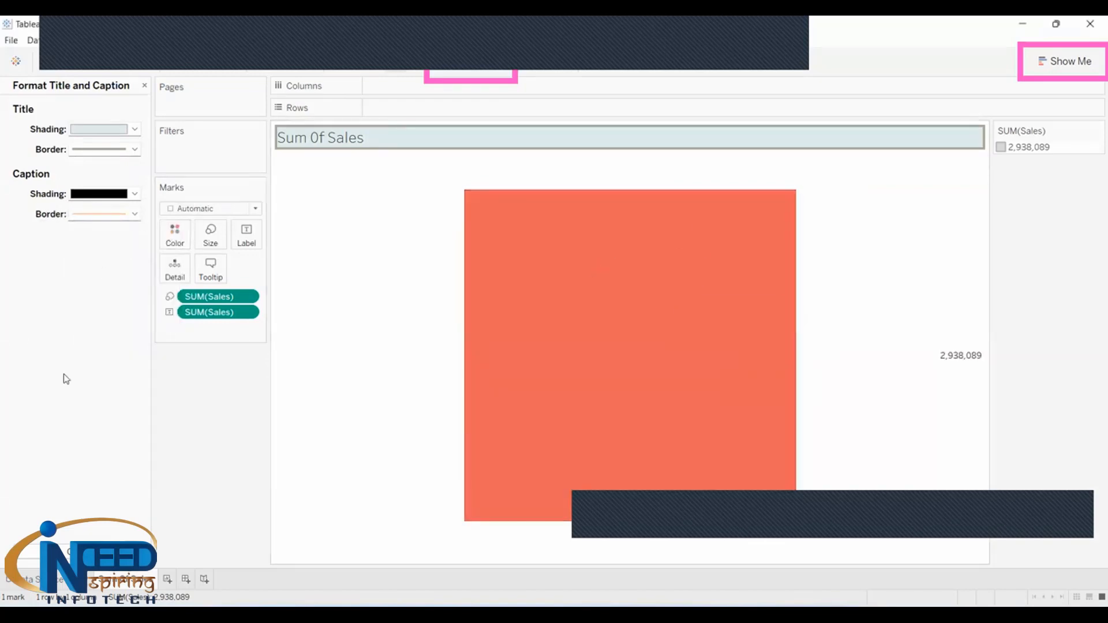
left_click(144, 88)
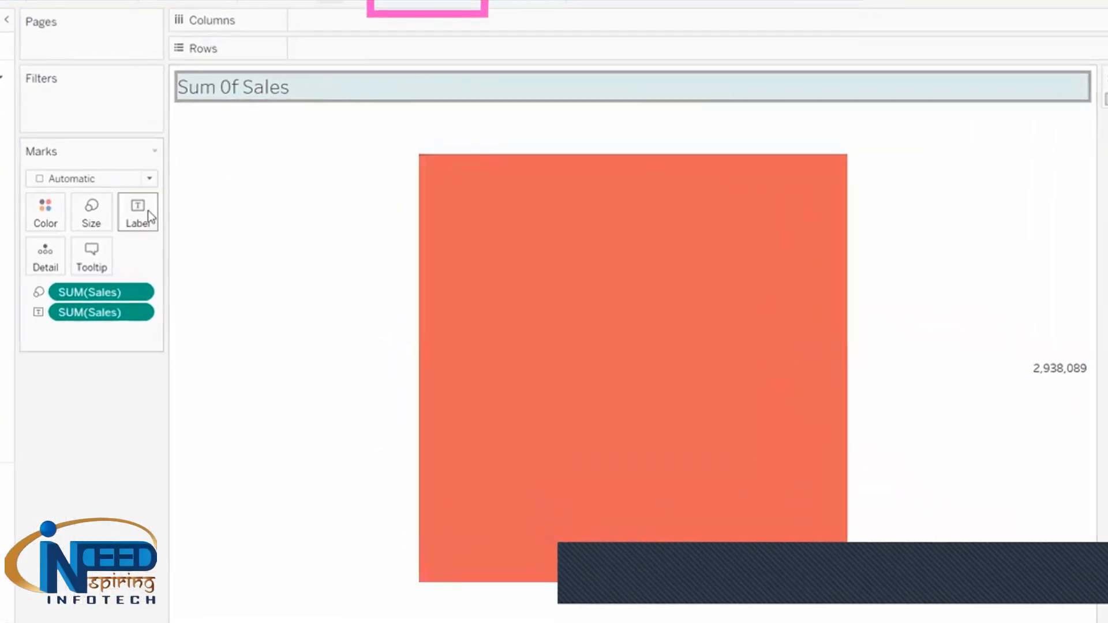
Step: Align the Sales mark label to the centre horizontally and the middle vertically
left_click(148, 211)
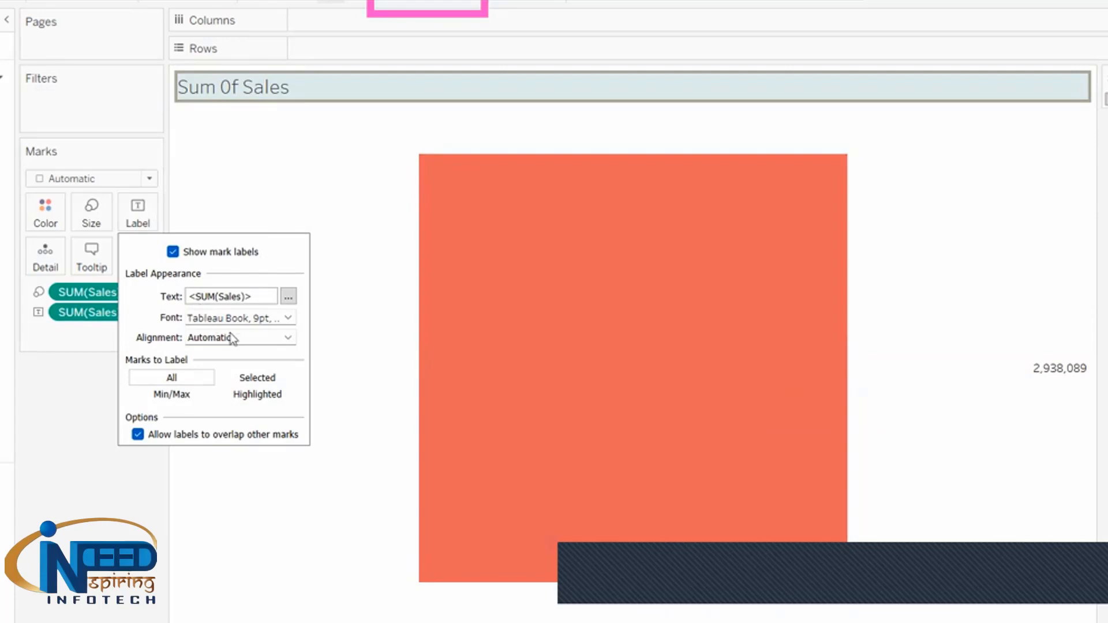
left_click(243, 341)
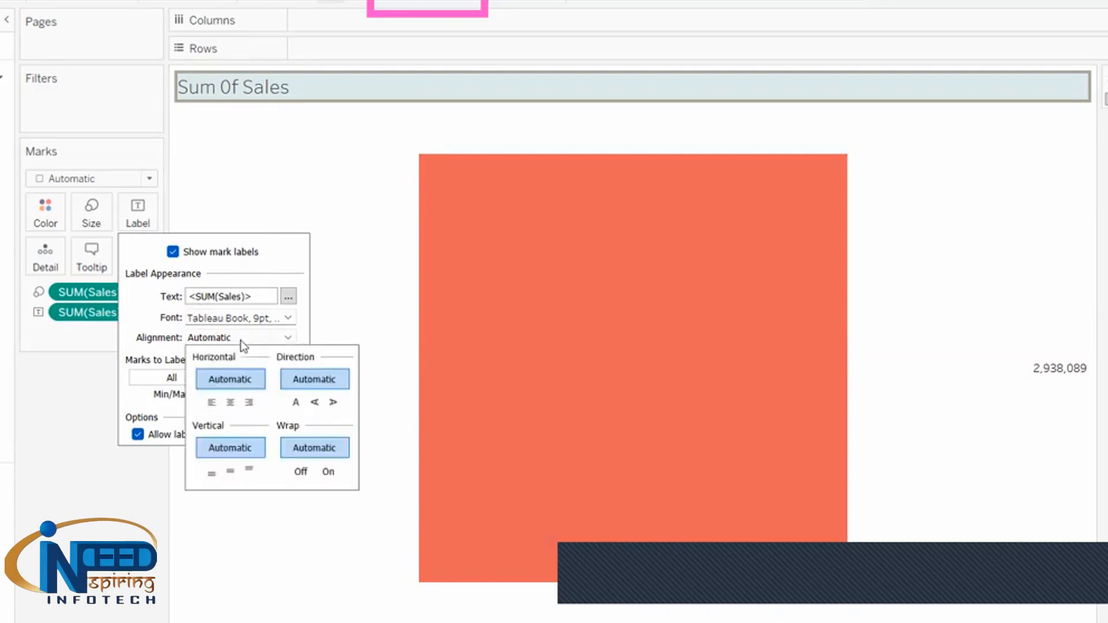
left_click(231, 404)
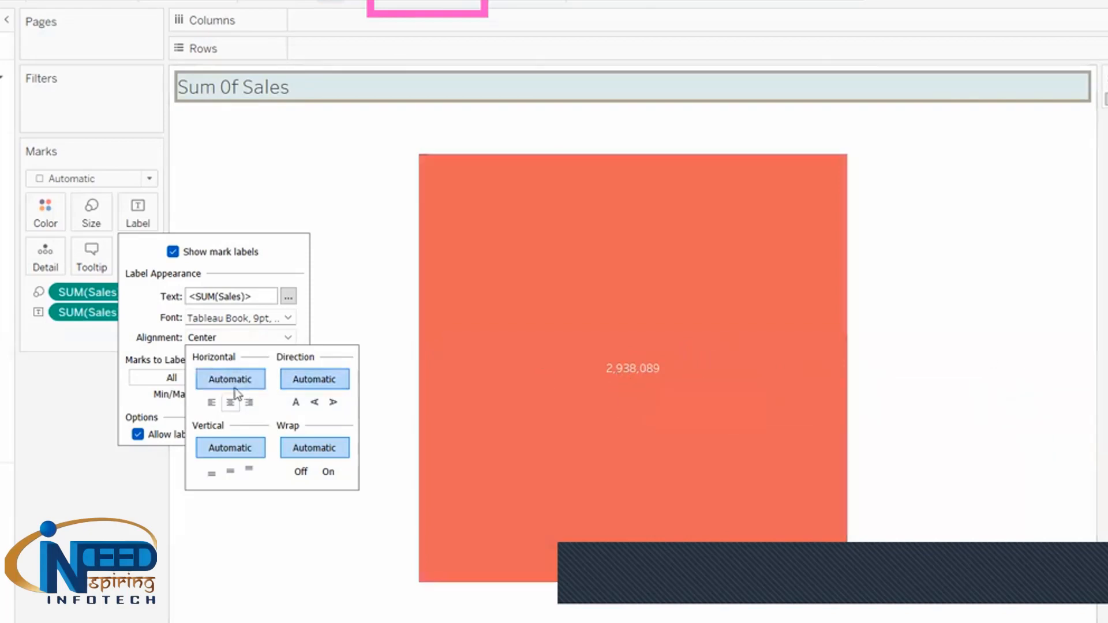
left_click(230, 472)
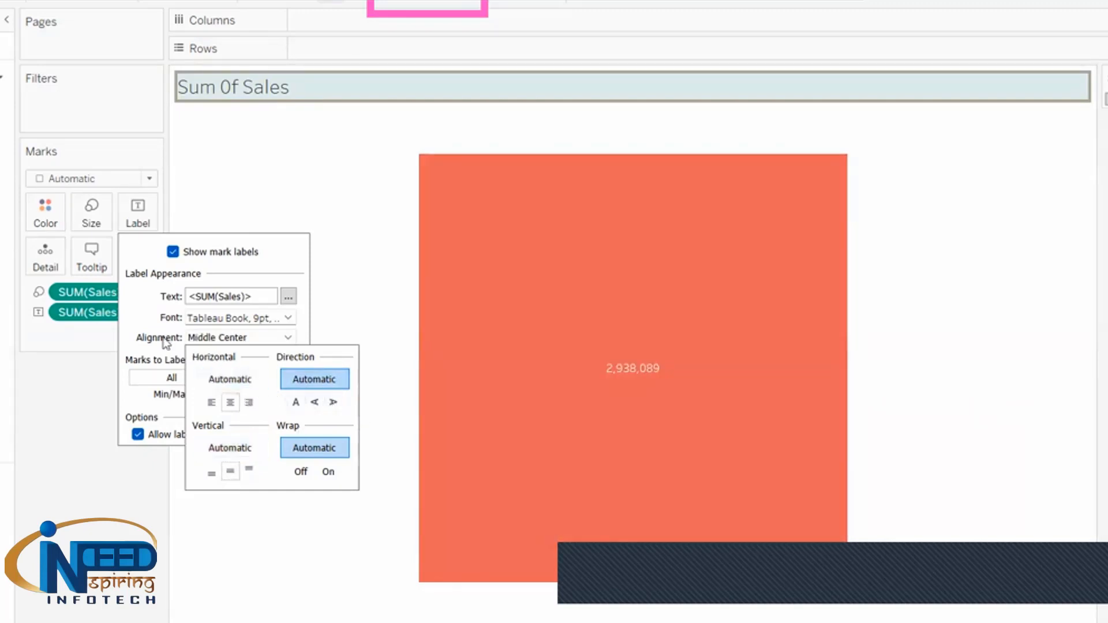
left_click(139, 337)
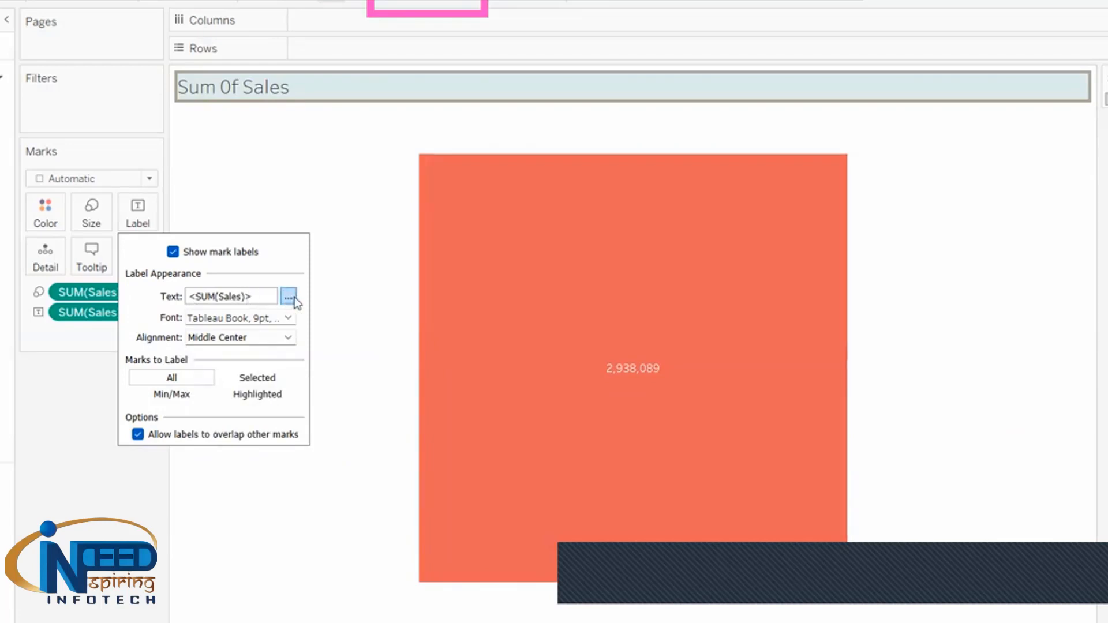
Step: Try the mark label's font at 16 pt and settle on a size of 24 pt
left_click(286, 318)
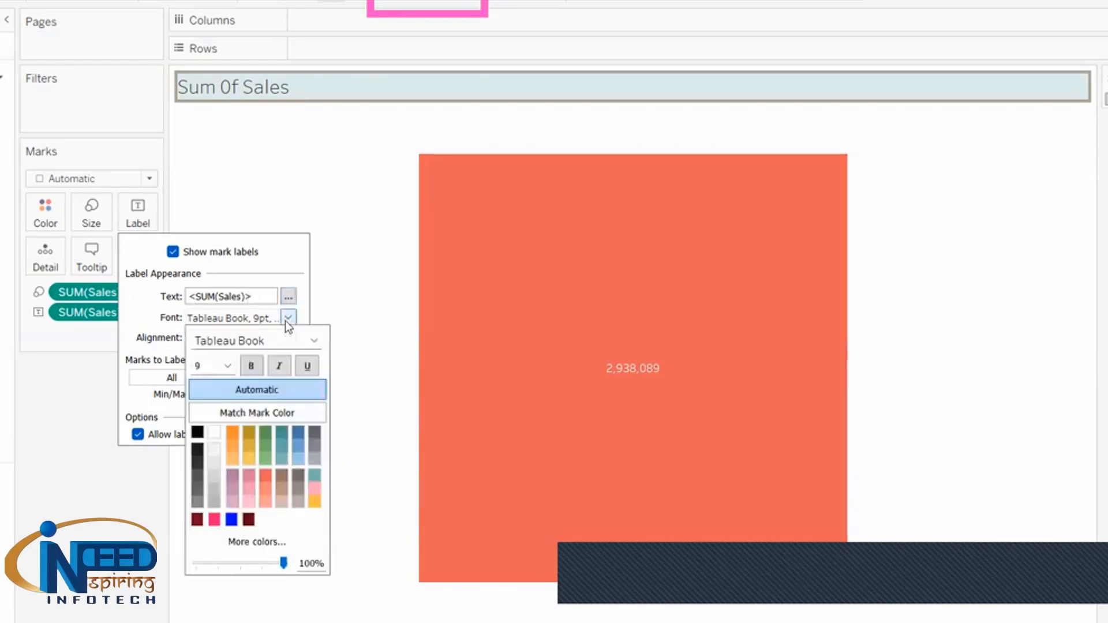
left_click(227, 366)
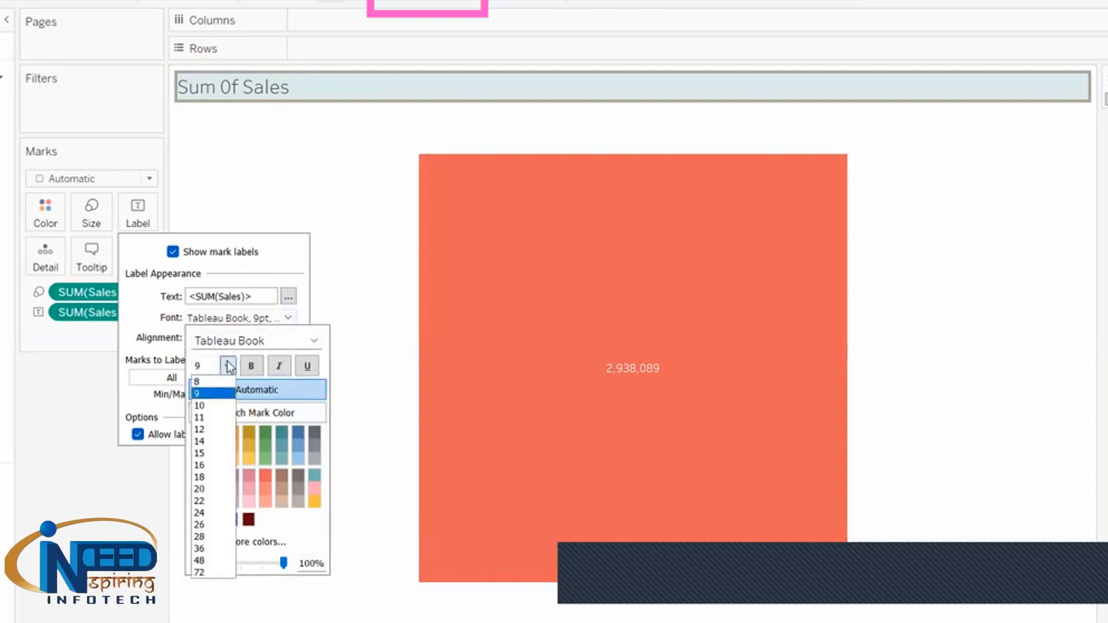
left_click(205, 465)
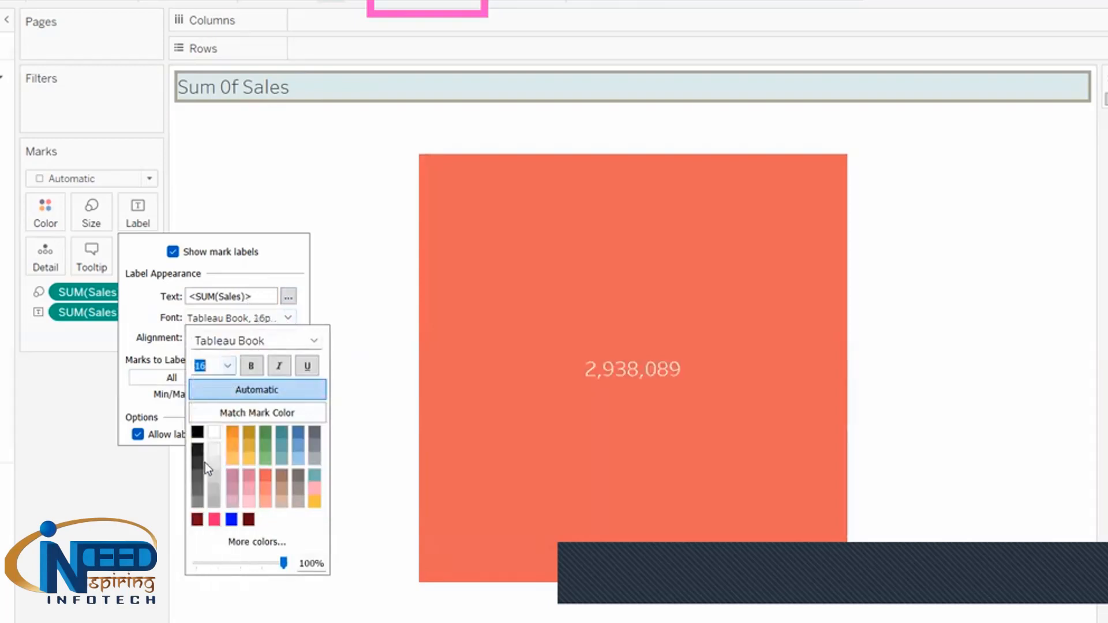
left_click(229, 366)
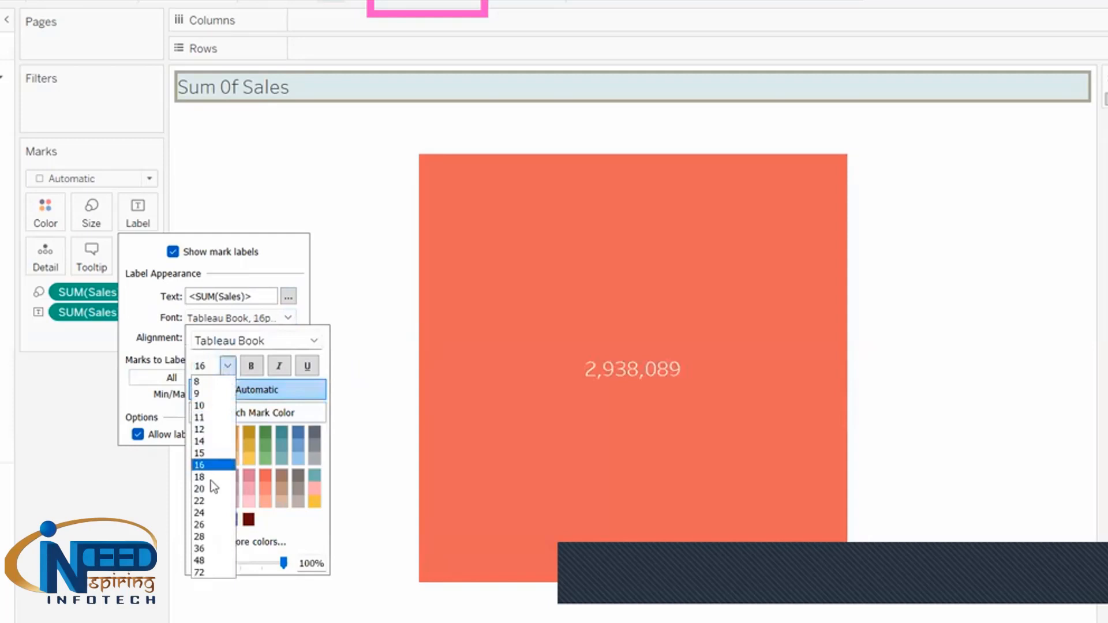
left_click(205, 511)
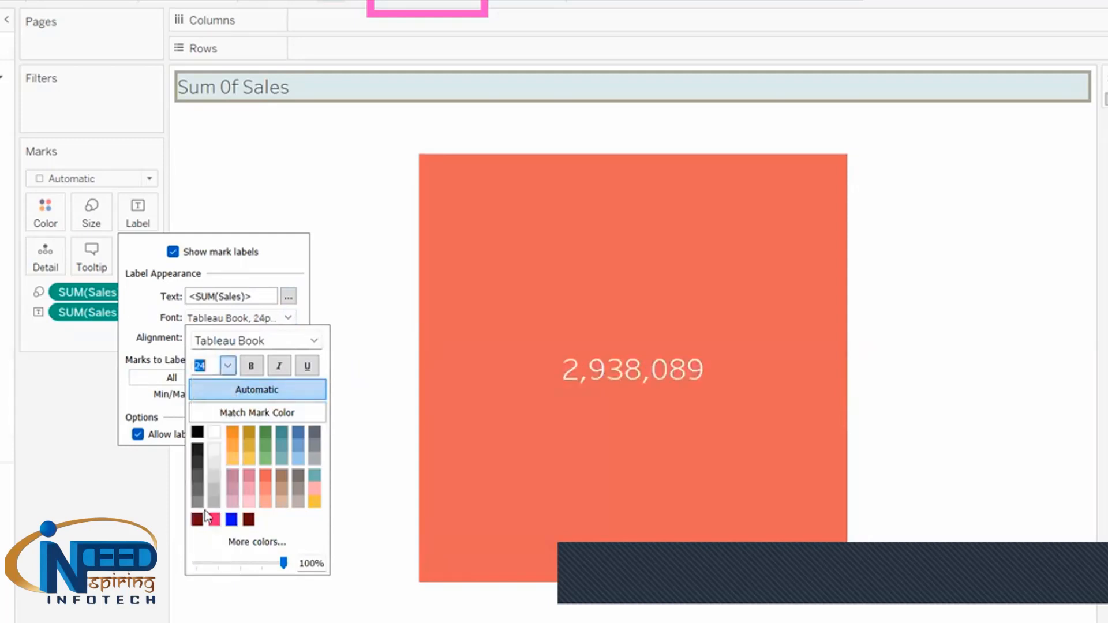
Step: Change the mark label's font to Snap ITC
left_click(315, 341)
left_click(314, 341)
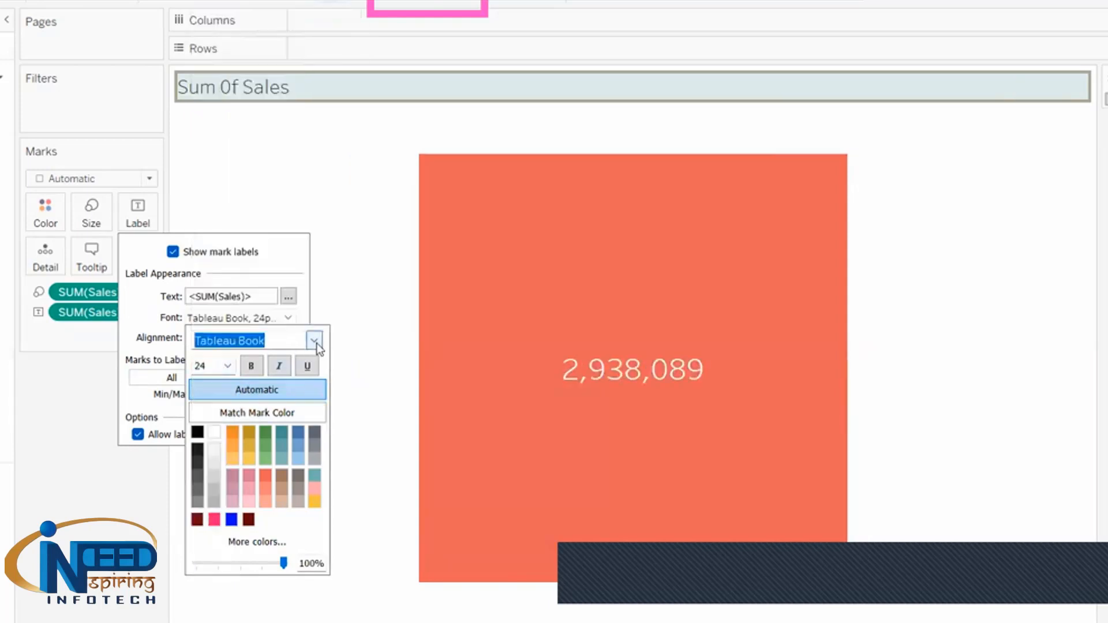
left_click(292, 343)
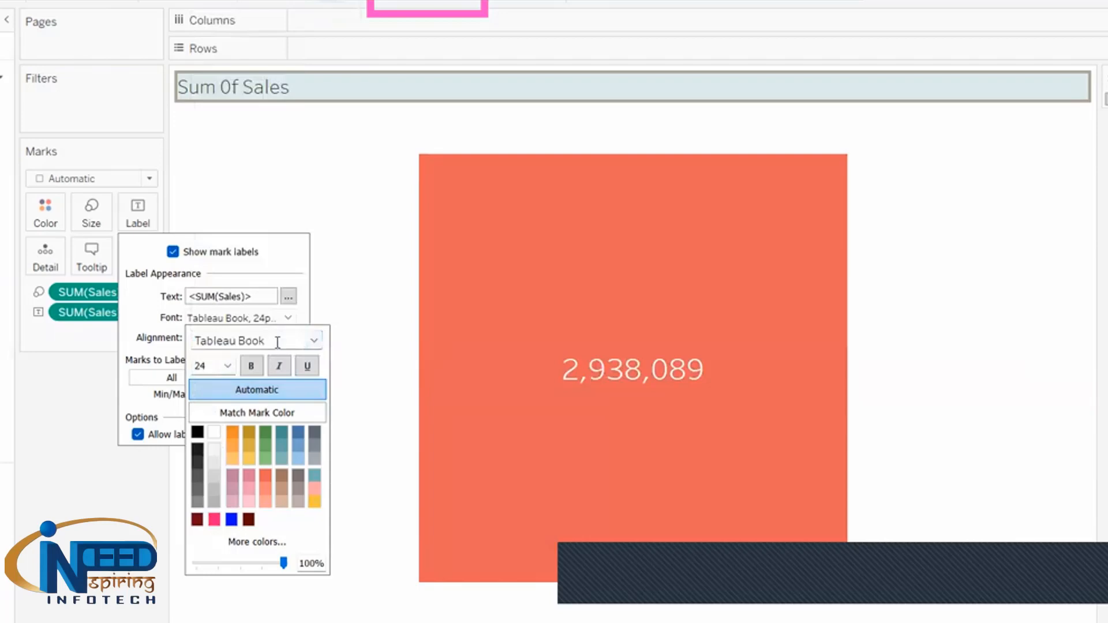
left_click(315, 342)
scroll(290, 54, "up", 5)
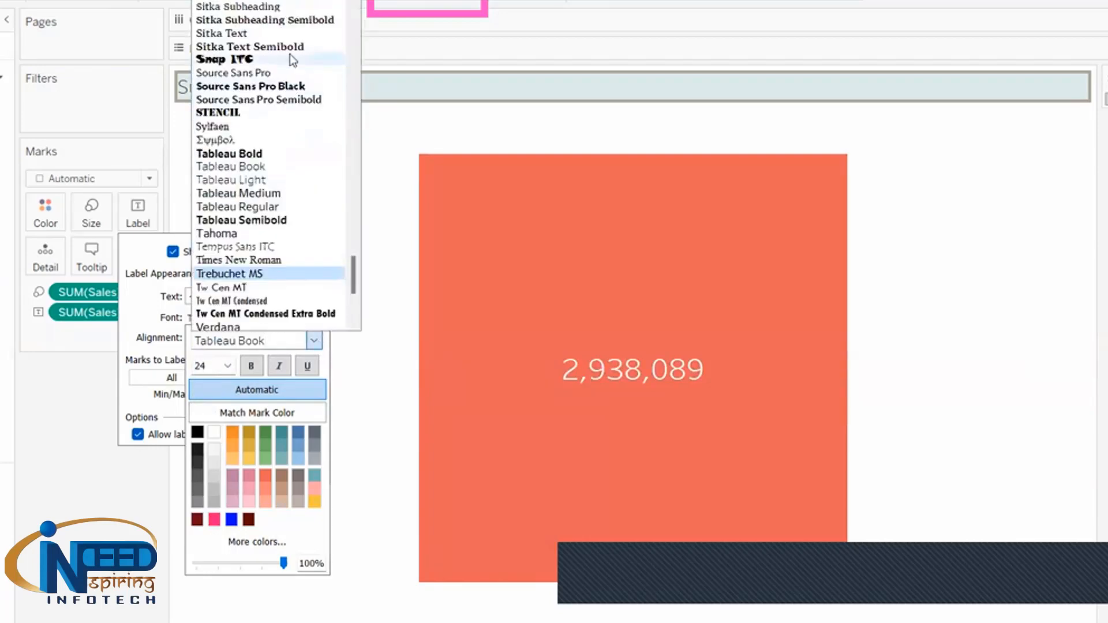
left_click(243, 57)
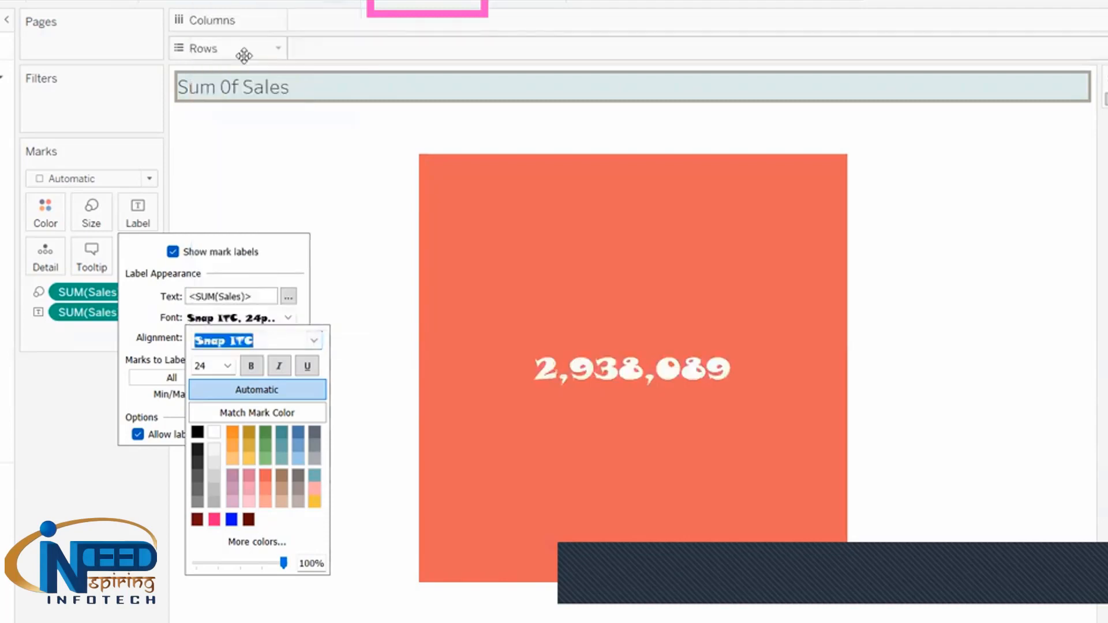
Step: Try labelling only the minimum and maximum marks, restore labels for all marks, and toggle the label overlap option
left_click(133, 401)
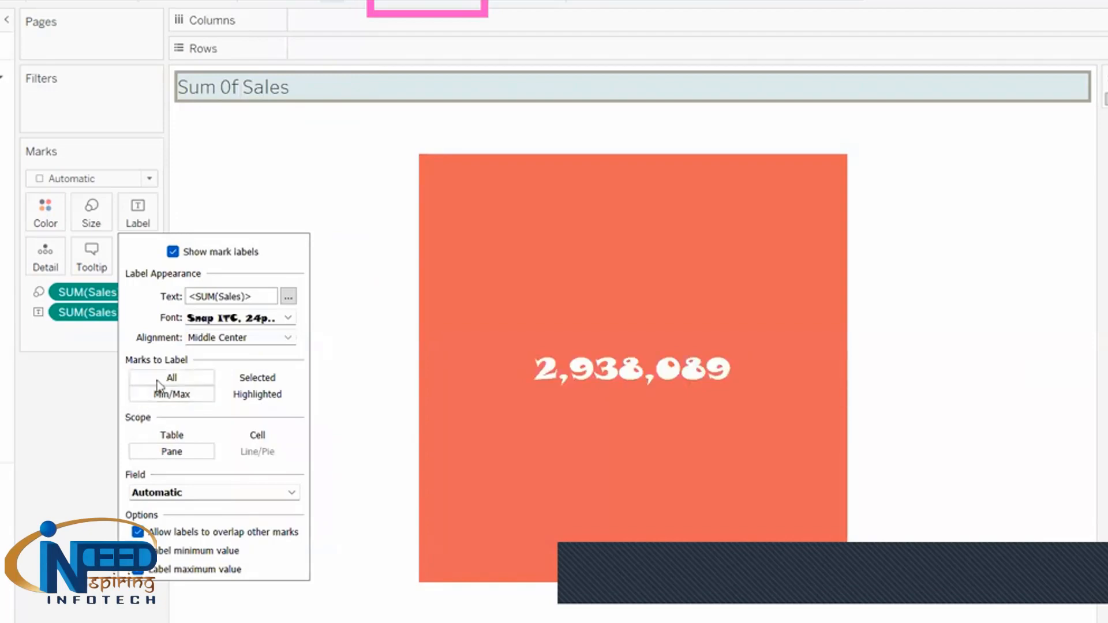
left_click(158, 383)
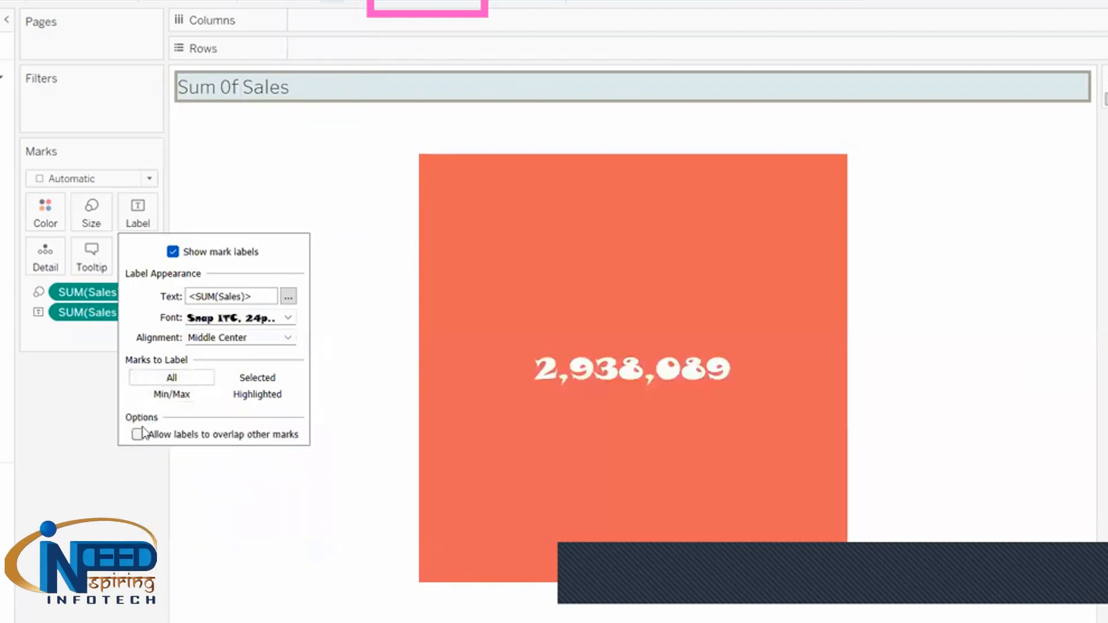
left_click(138, 434)
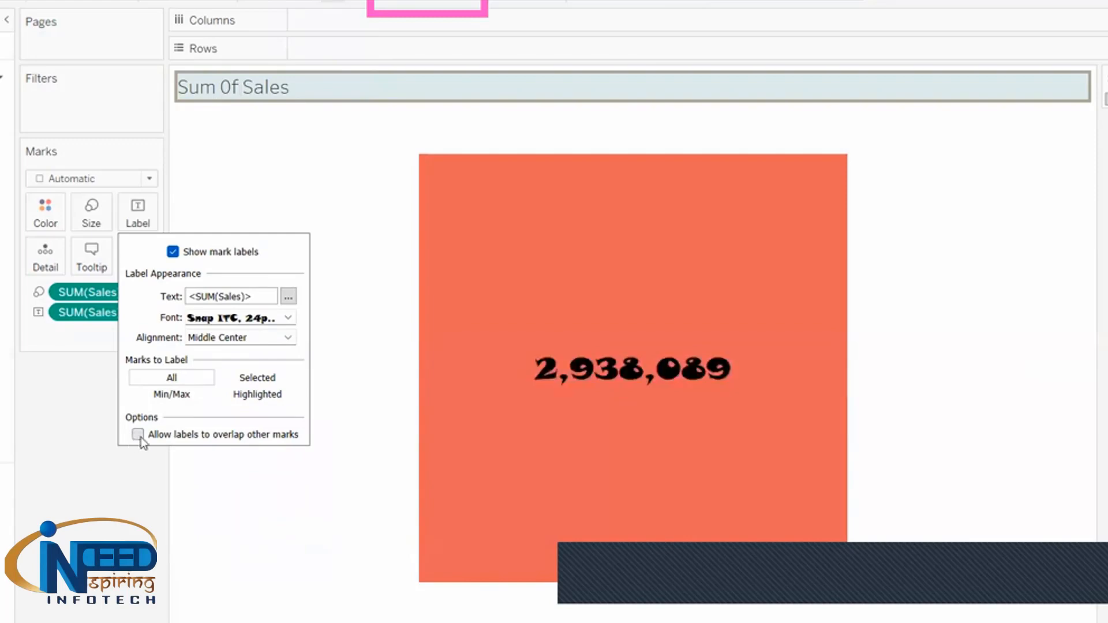
key("Escape")
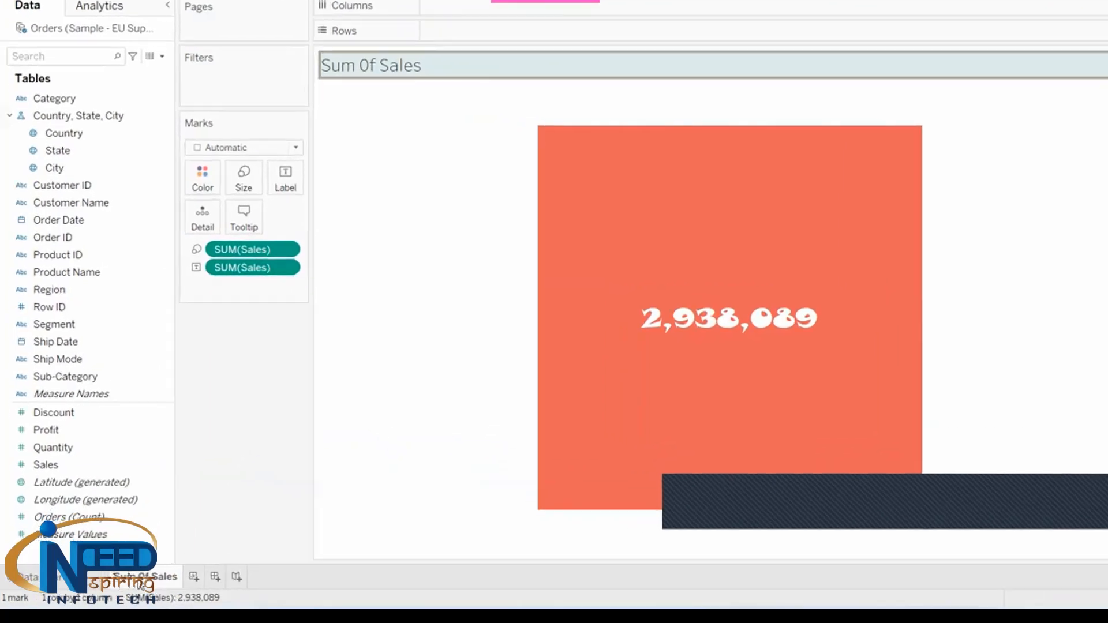
Step: Duplicate the Sum Of Sales worksheet and rename the copy as "Average Of Sales"
mouse_move(119, 582)
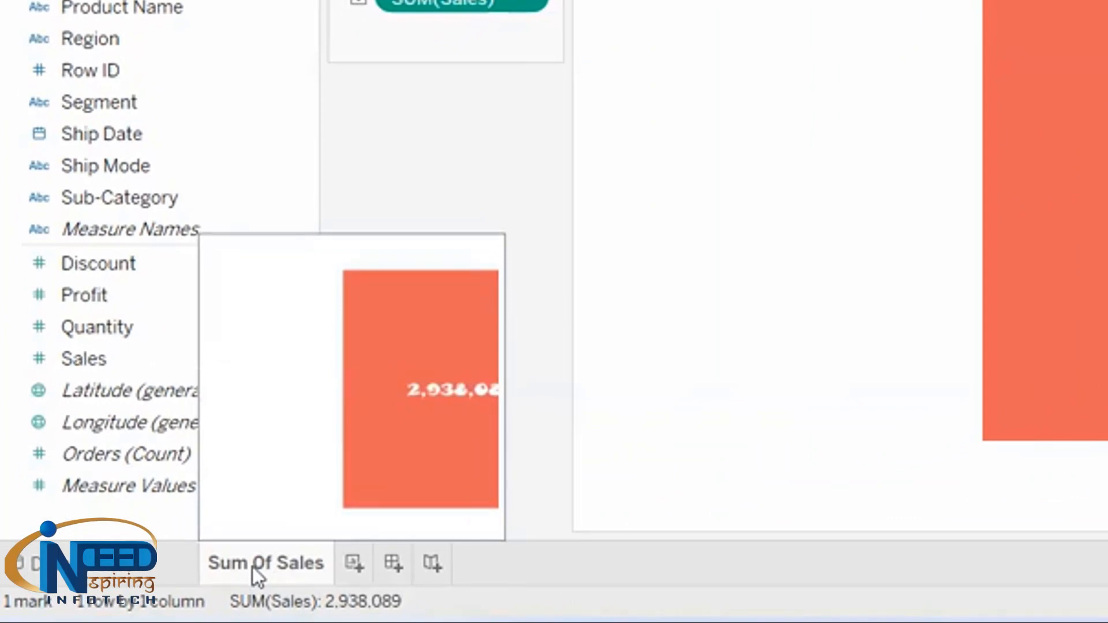
right_click(252, 567)
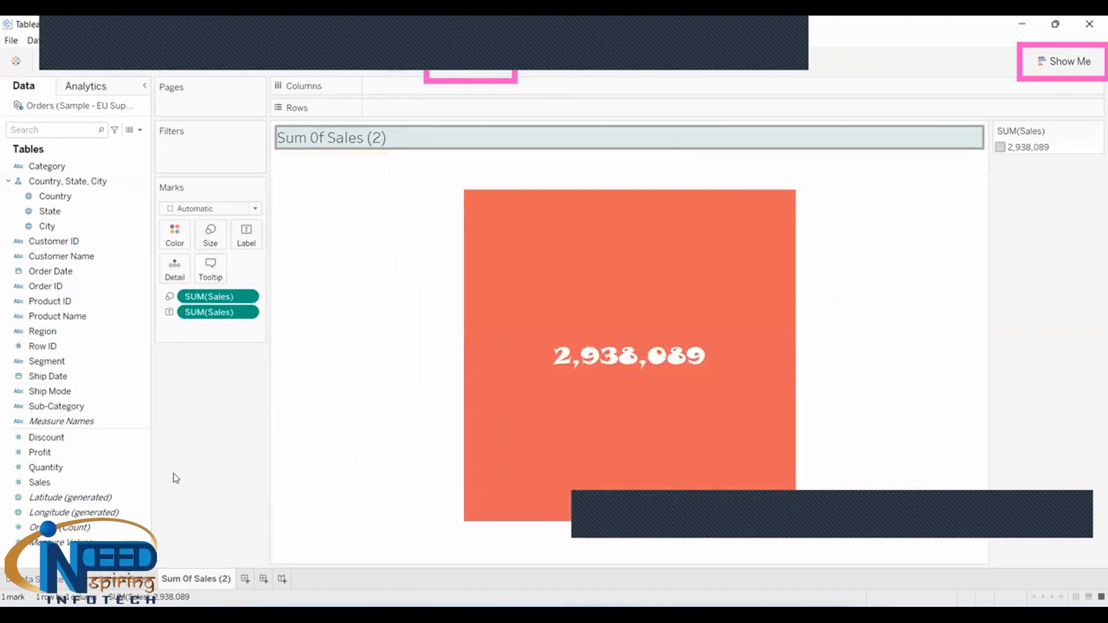
double_click(180, 580)
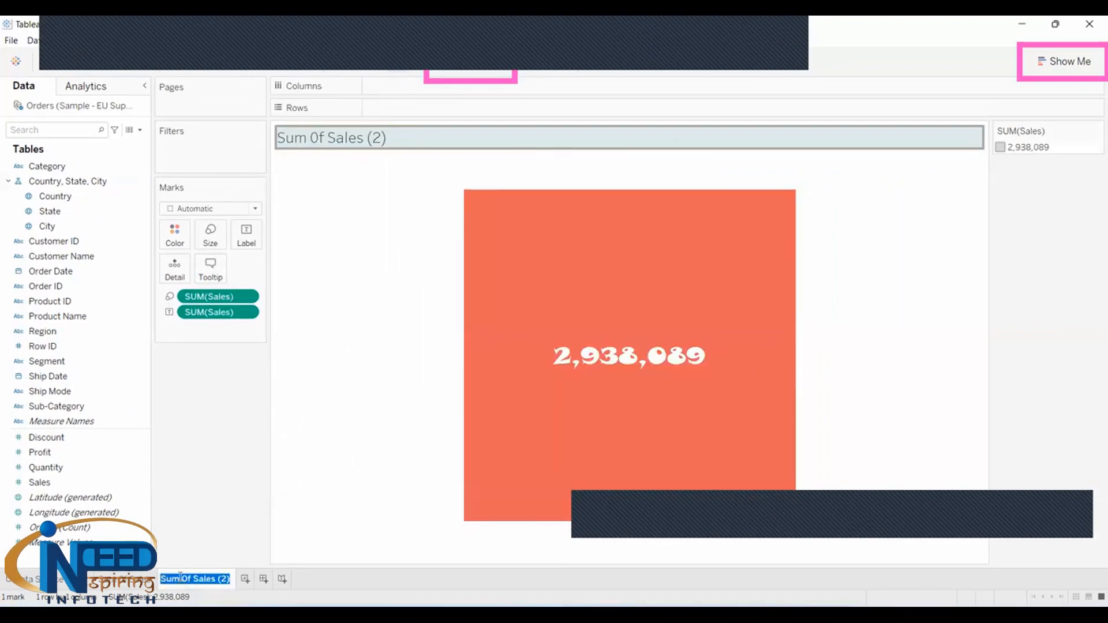
key("Return")
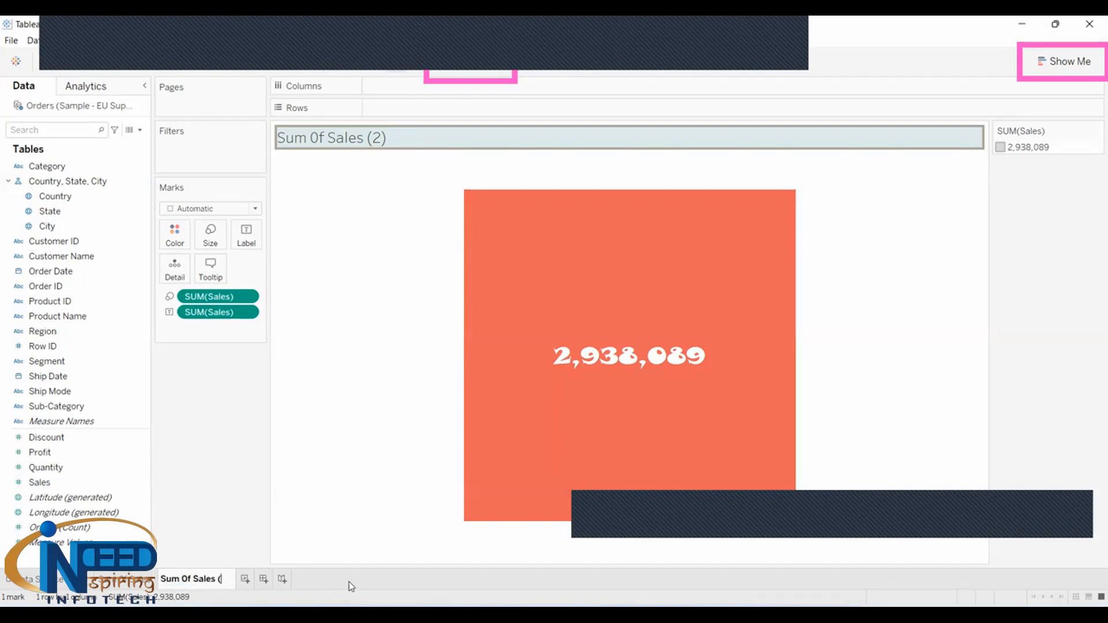
key("Left")
key("Left")
key("Left")
key("Left")
key("Left")
key("Left")
key("Left")
key("Left")
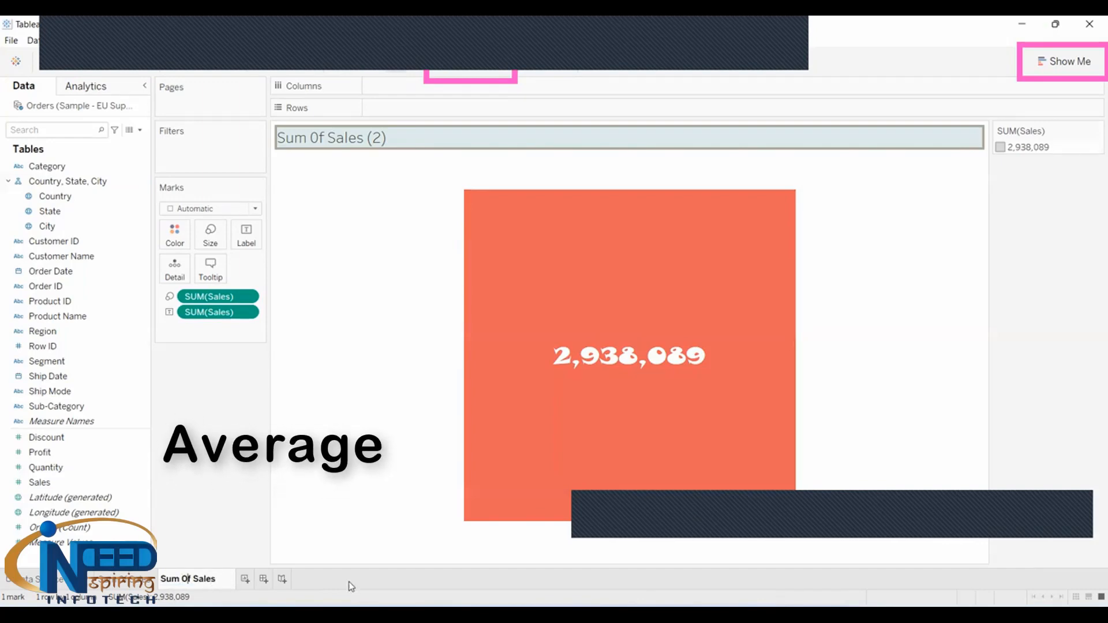
key("BackSpace")
key("BackSpace")
key("BackSpace")
key("BackSpace")
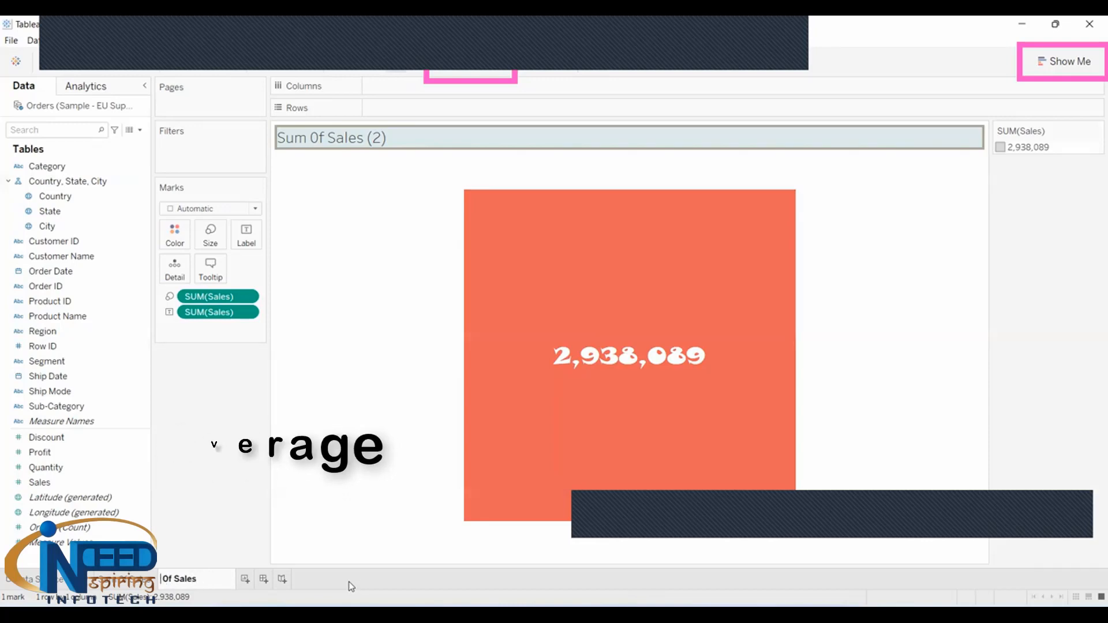
type("Average")
key("Return")
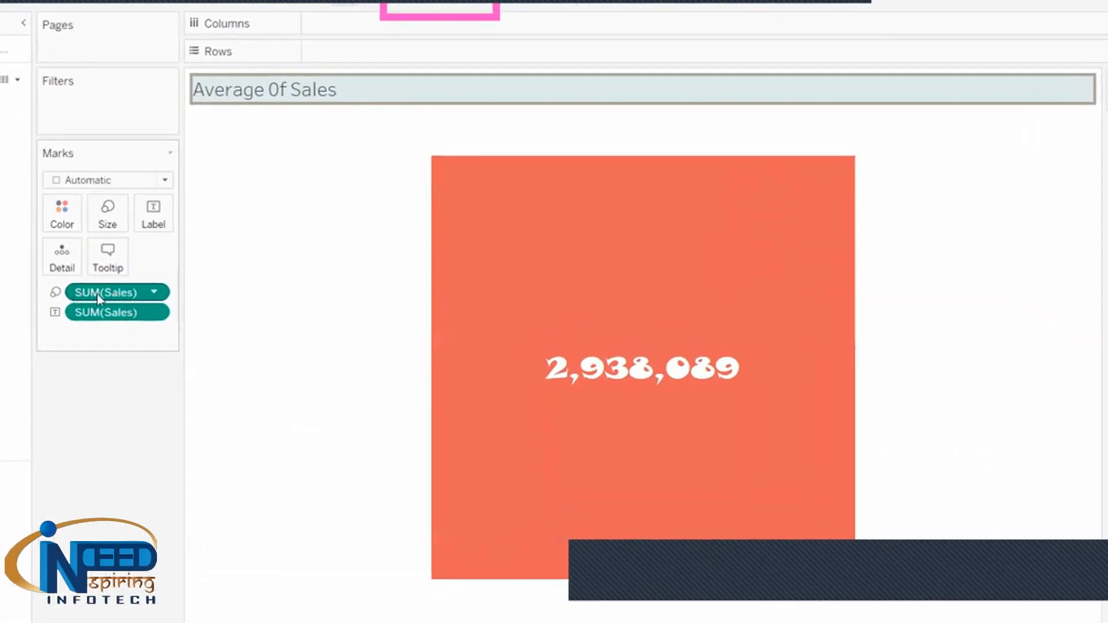
Step: Change the aggregation of both the size and label Sales measures to Average
left_click(155, 293)
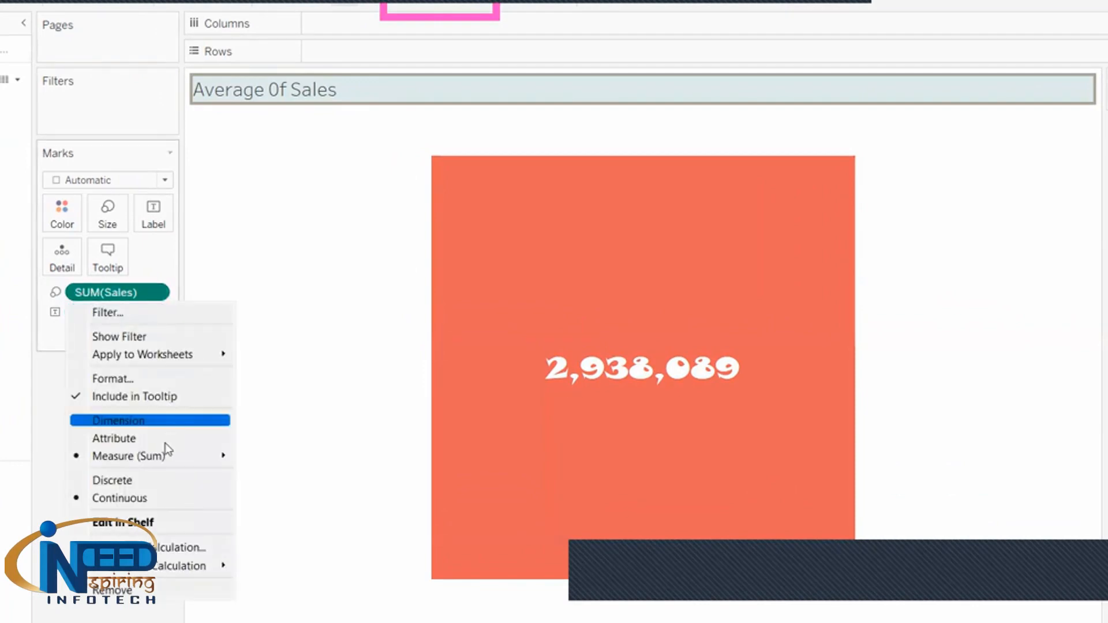
mouse_move(156, 464)
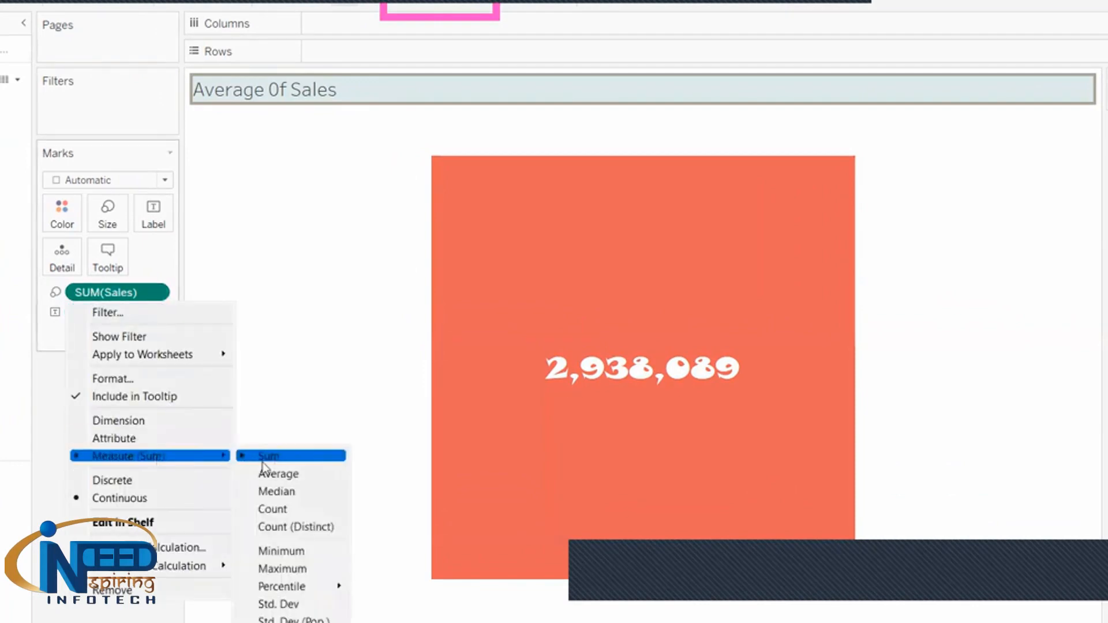
left_click(274, 474)
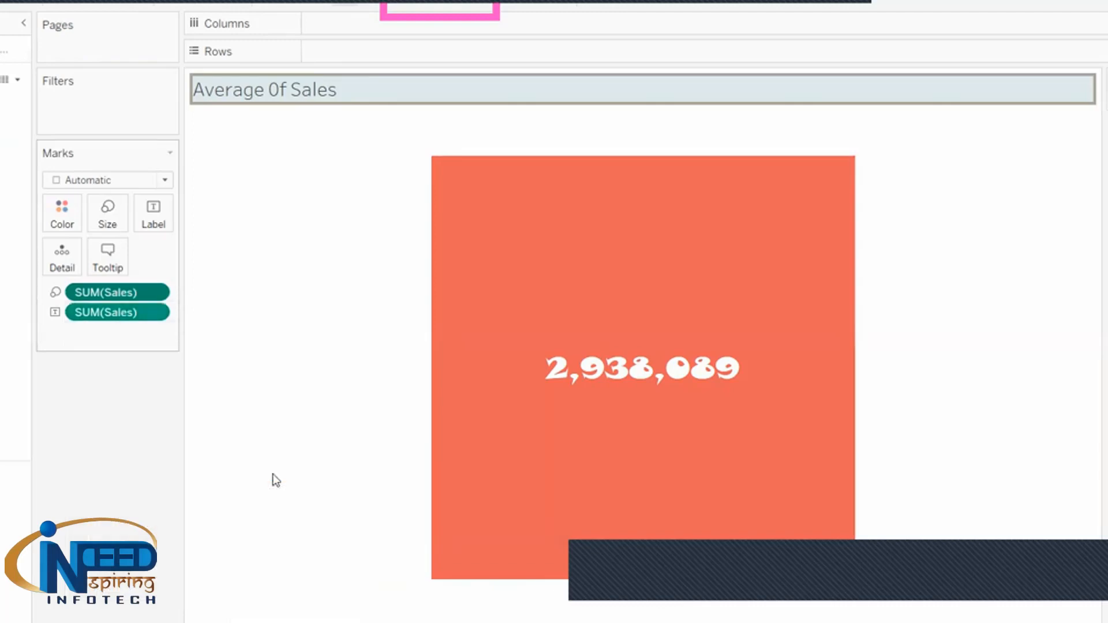
left_click(156, 314)
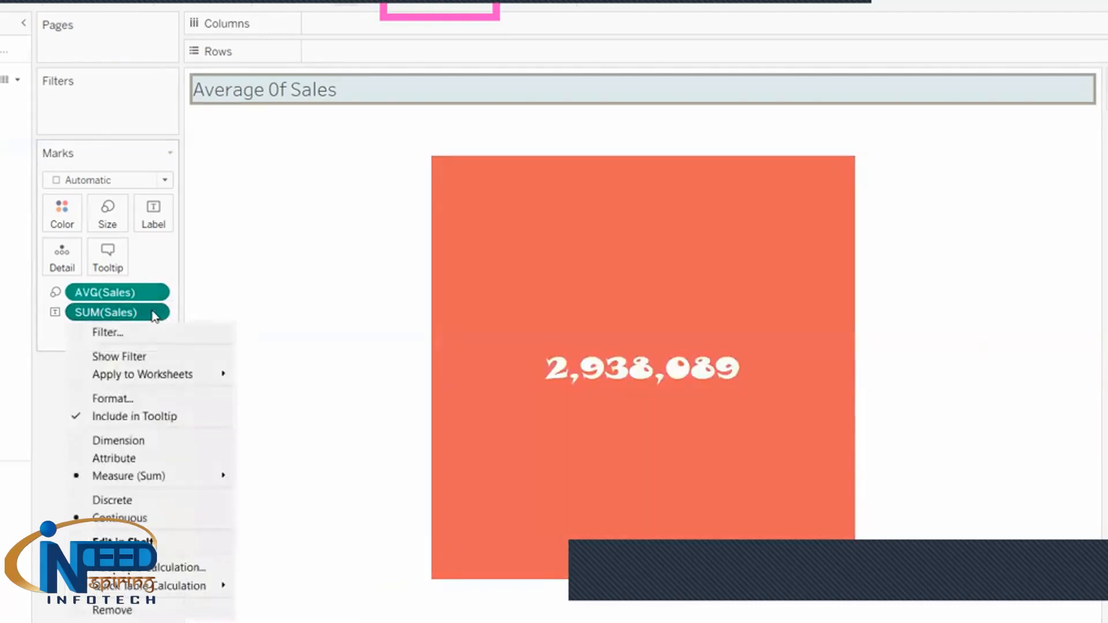
mouse_move(180, 481)
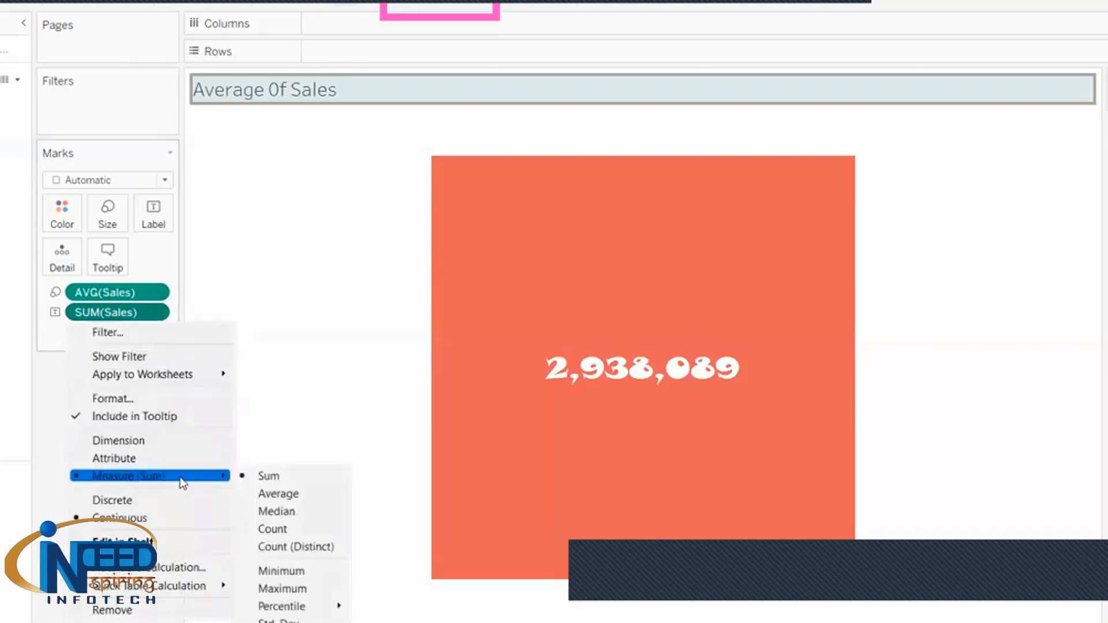
left_click(279, 494)
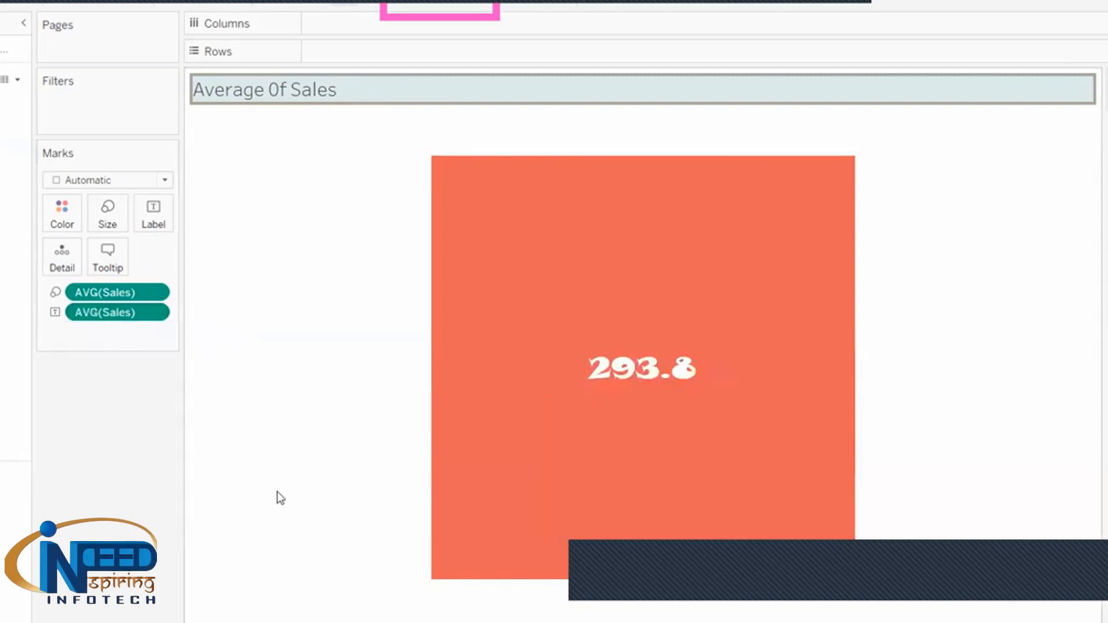
Step: Duplicate the Average Of Sales worksheet
mouse_move(712, 430)
right_click(165, 602)
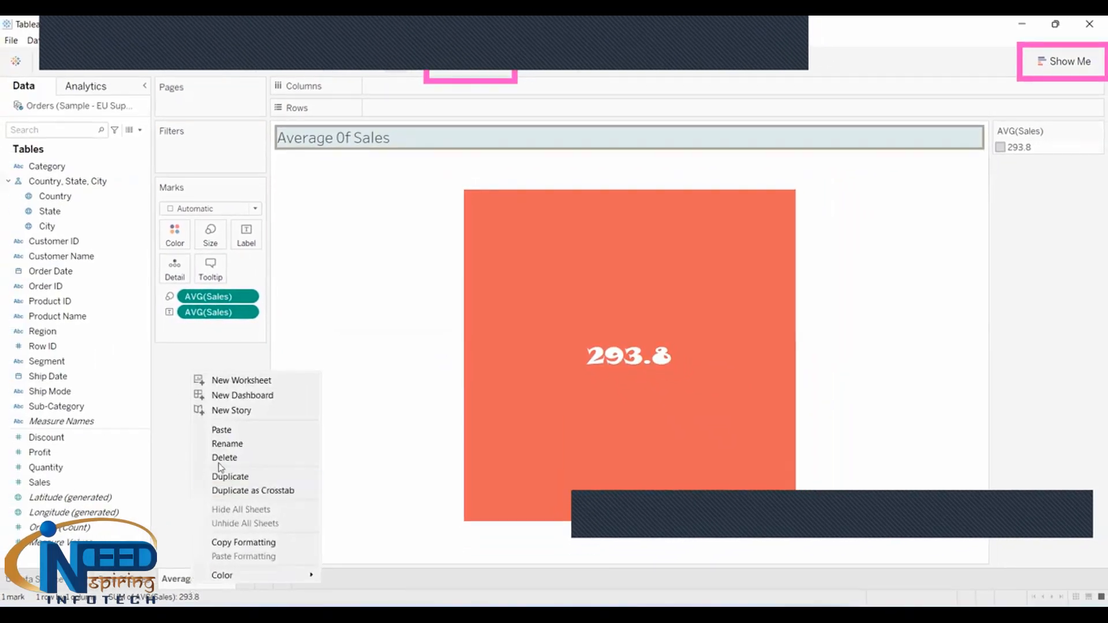
left_click(232, 477)
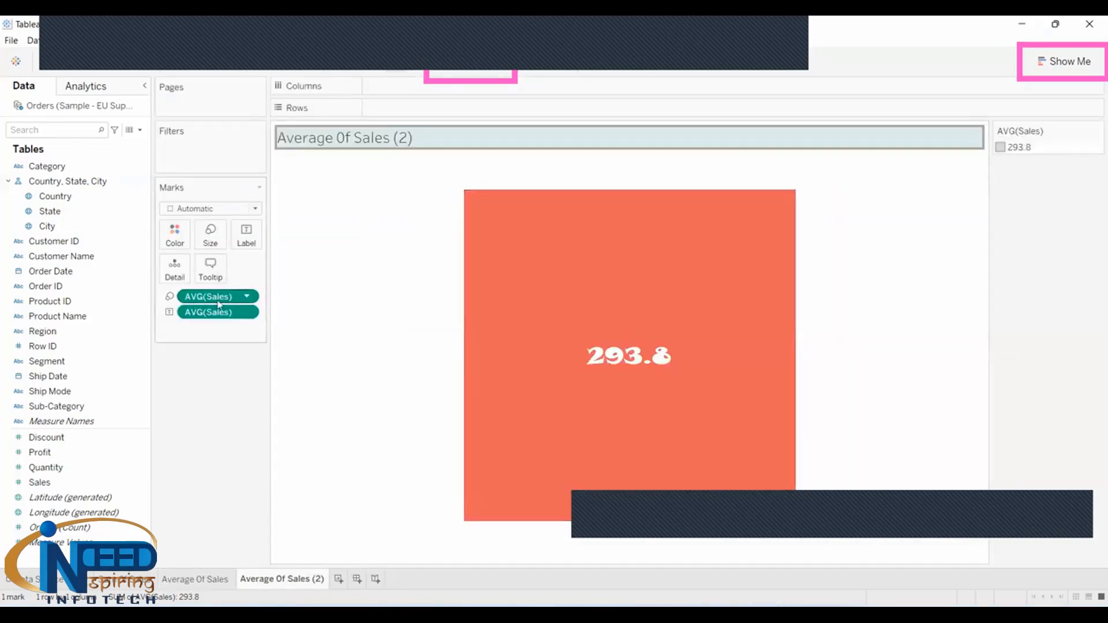
Step: Change the aggregation of both the size and label Sales measures to Count on the duplicated Average Of Sales worksheet
left_click(247, 298)
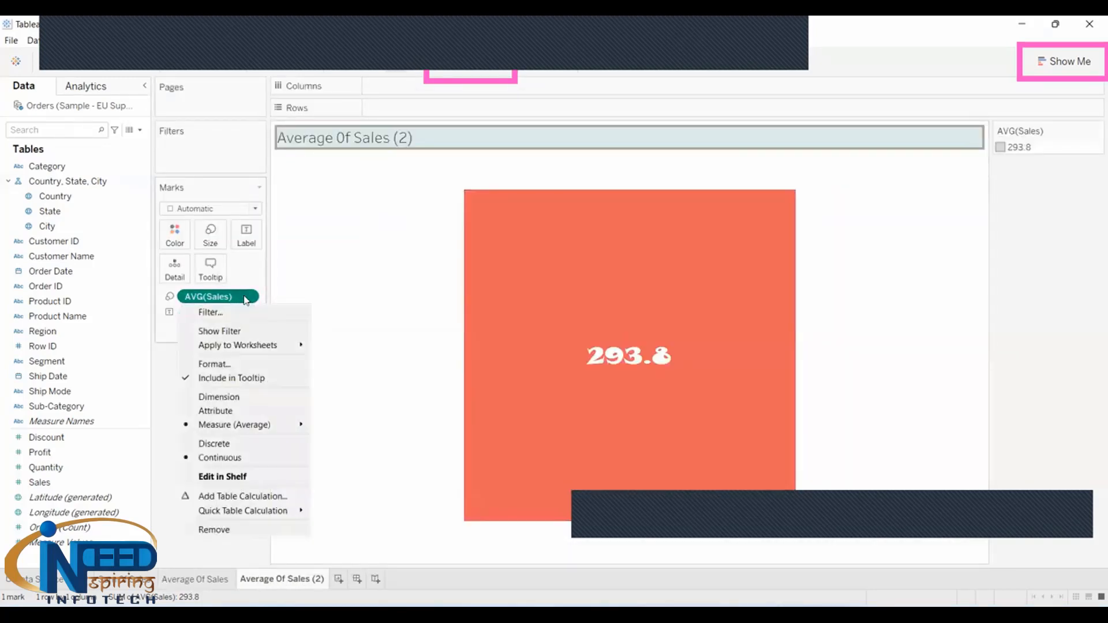
mouse_move(263, 428)
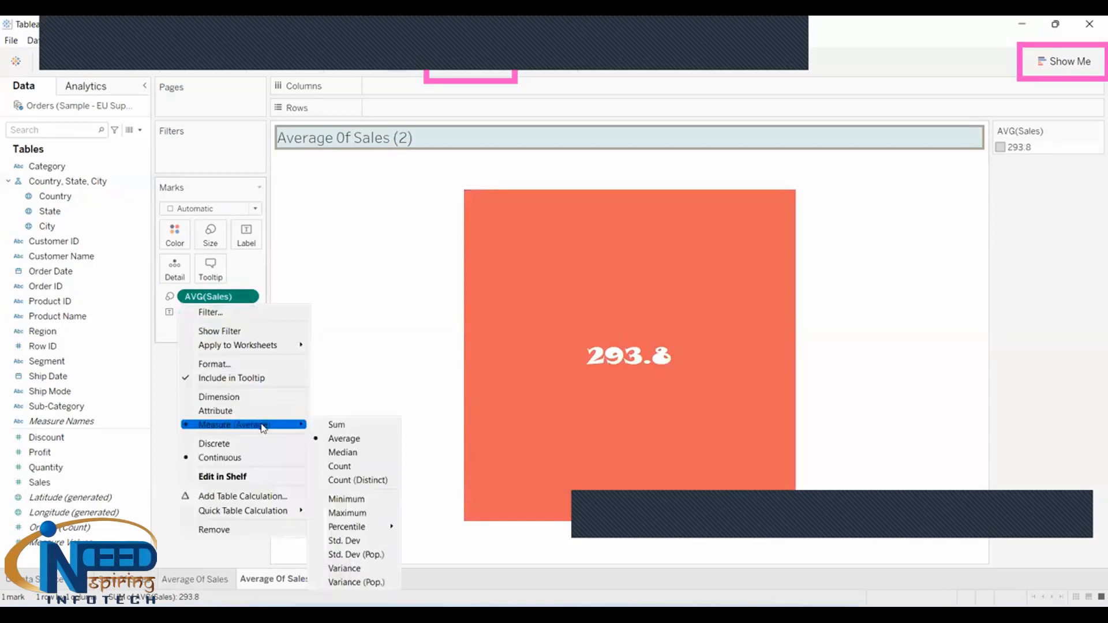
left_click(351, 468)
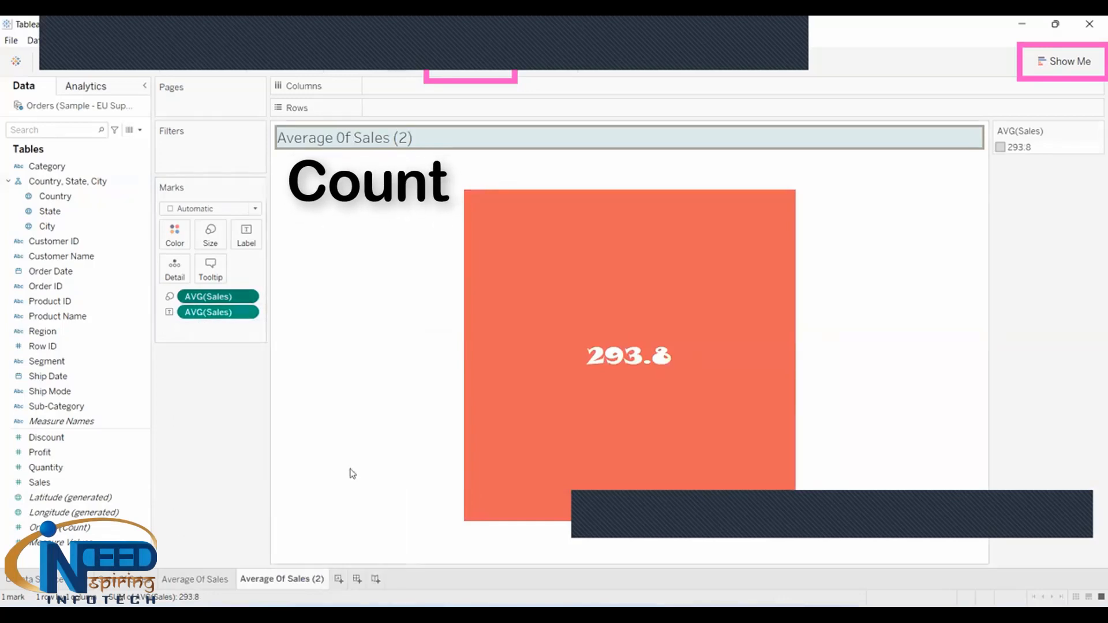
left_click(249, 312)
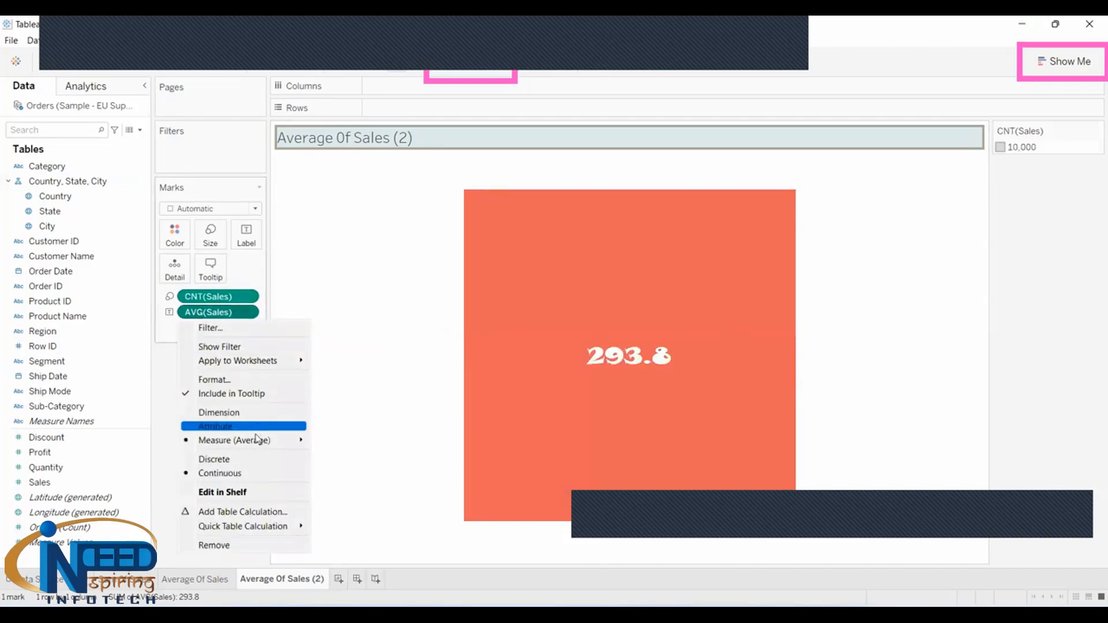
mouse_move(260, 441)
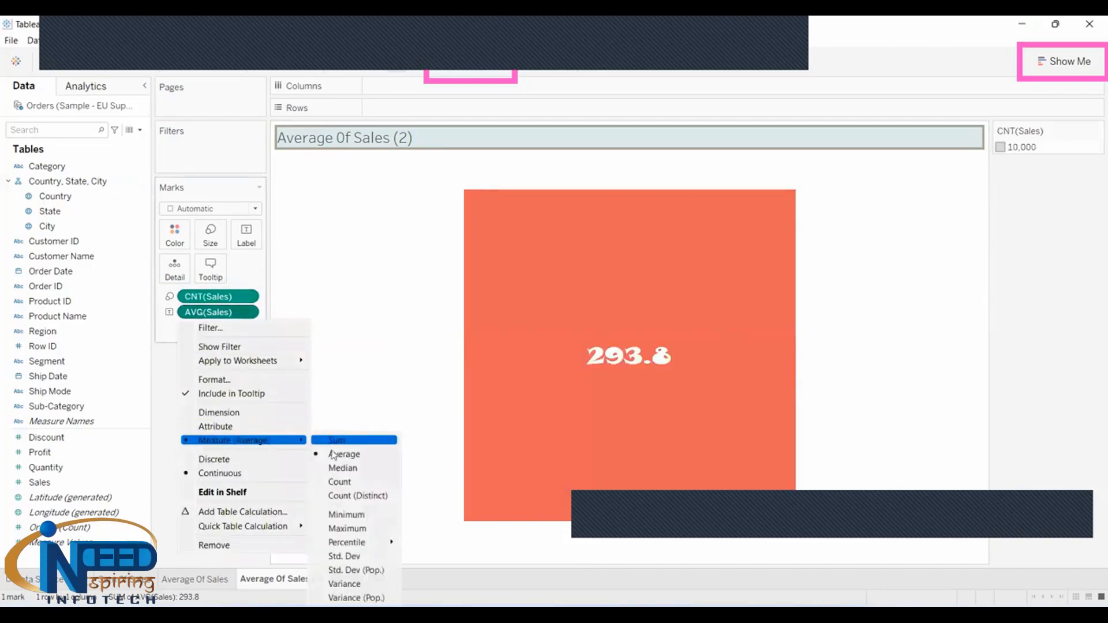
left_click(352, 482)
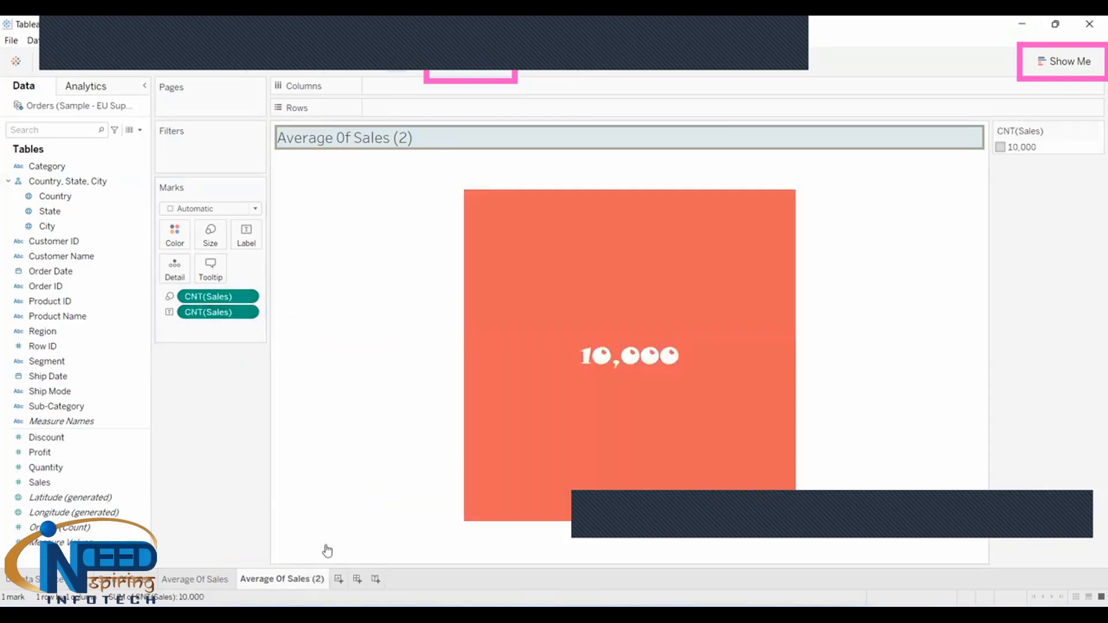
Step: Rename the duplicated worksheet as "Count Of Sales"
double_click(306, 579)
key("Right")
key("BackSpace")
key("BackSpace")
key("BackSpace")
key("BackSpace")
key("BackSpace")
key("BackSpace")
key("BackSpace")
type("Count")
key("Return")
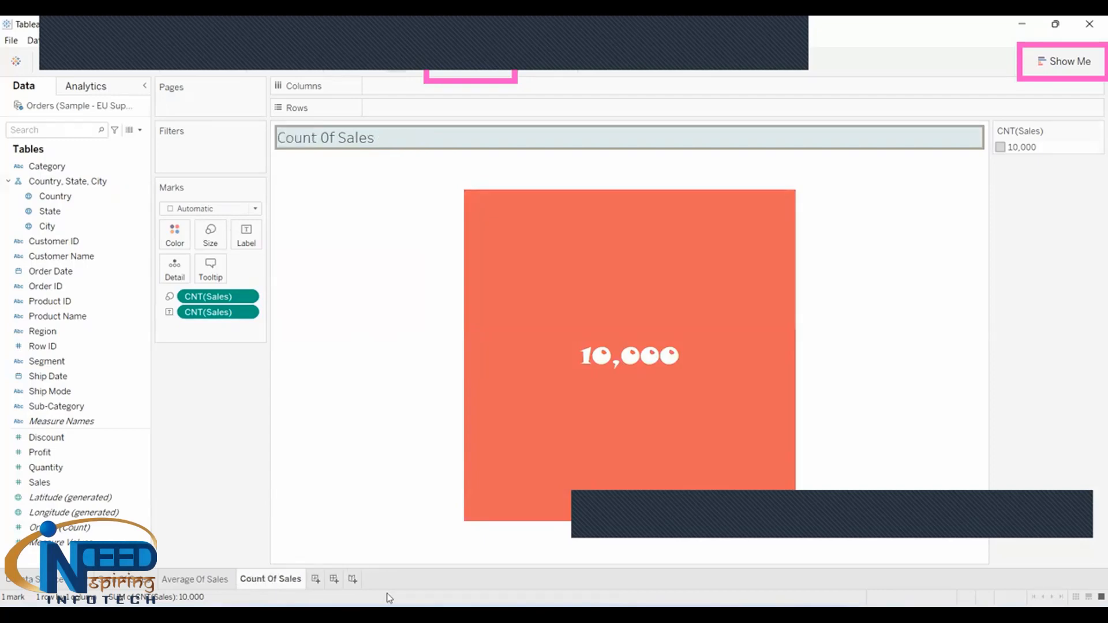
Step: Duplicate the Count Of Sales worksheet and change both the label and size Sales measures in the copy to Minimum
right_click(258, 584)
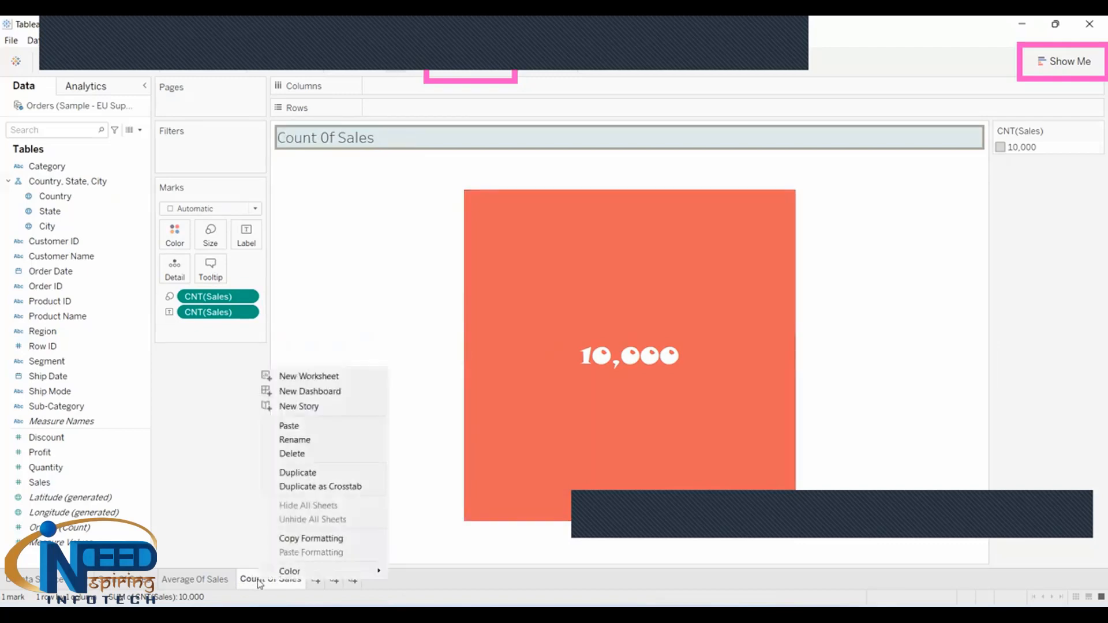
left_click(291, 477)
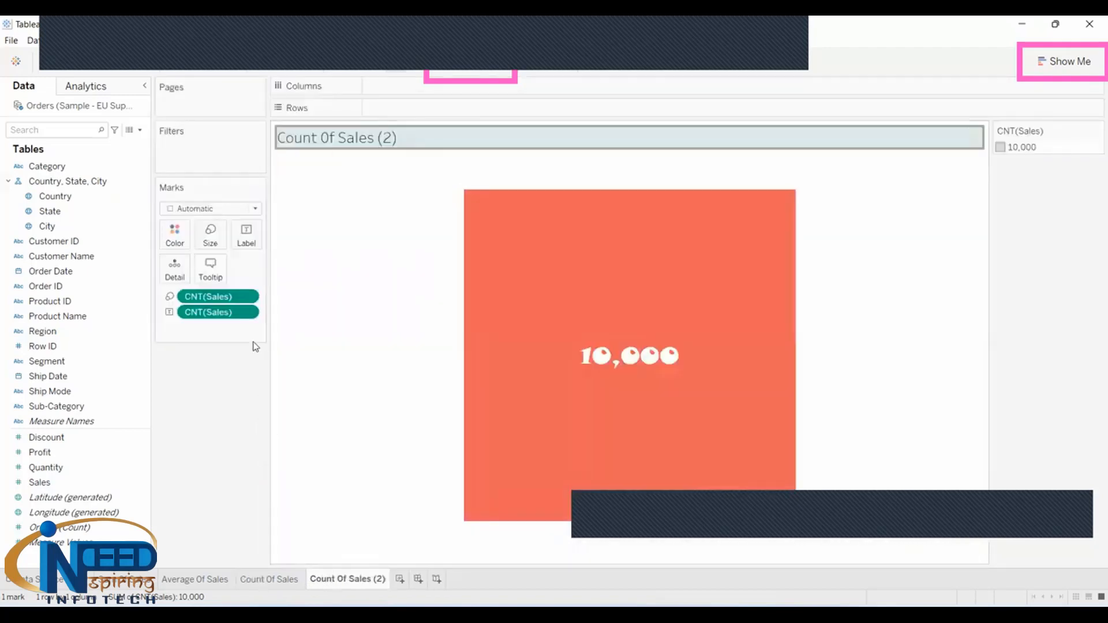
right_click(247, 314)
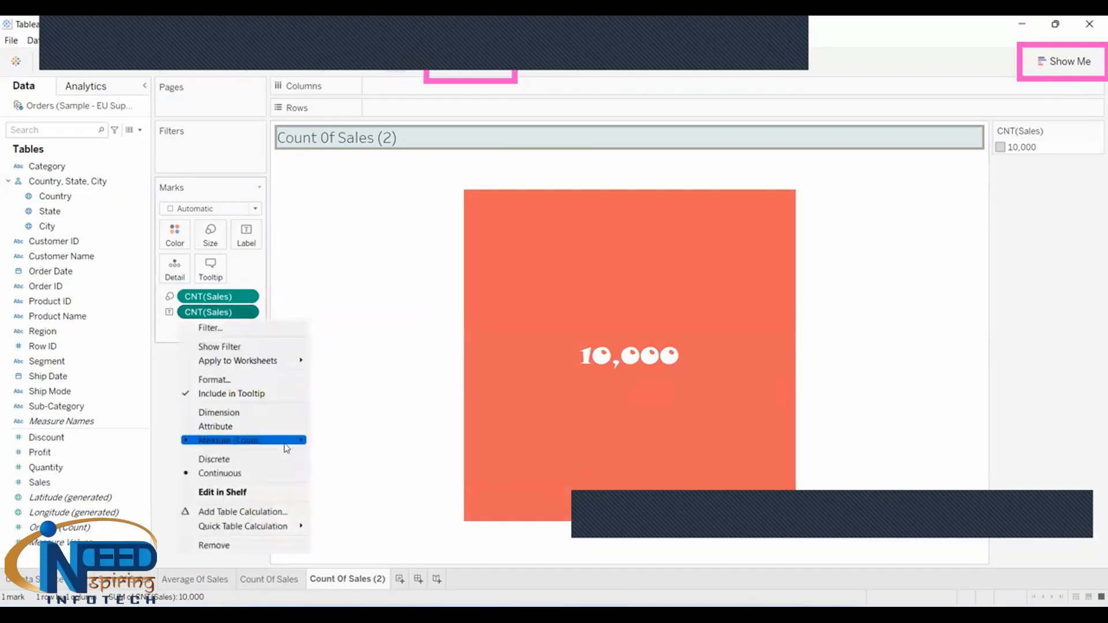
mouse_move(291, 449)
left_click(346, 514)
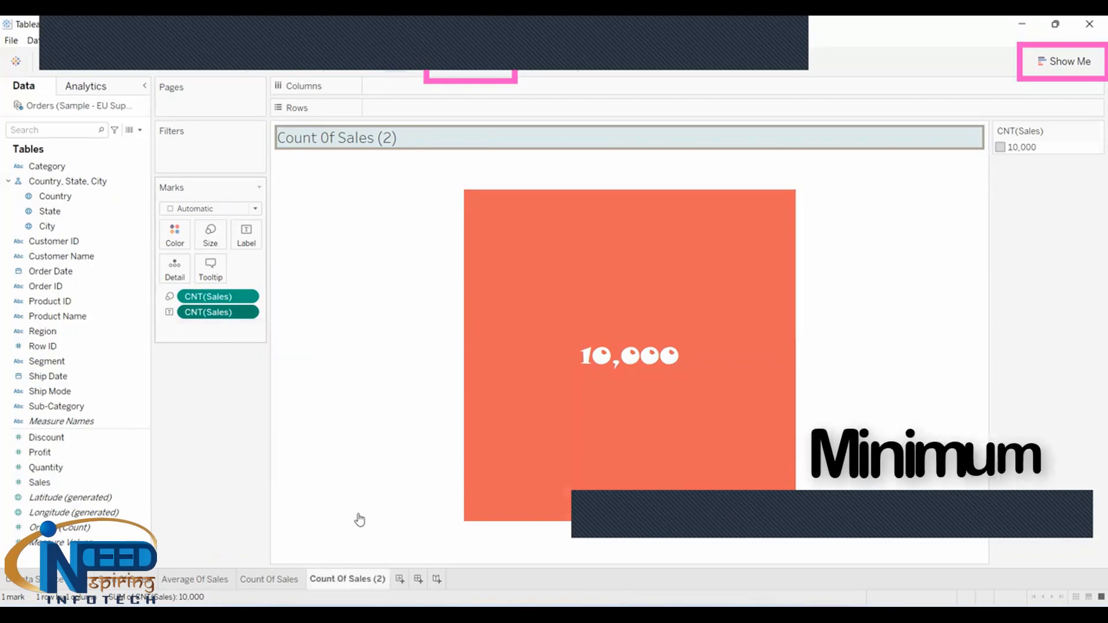
right_click(249, 297)
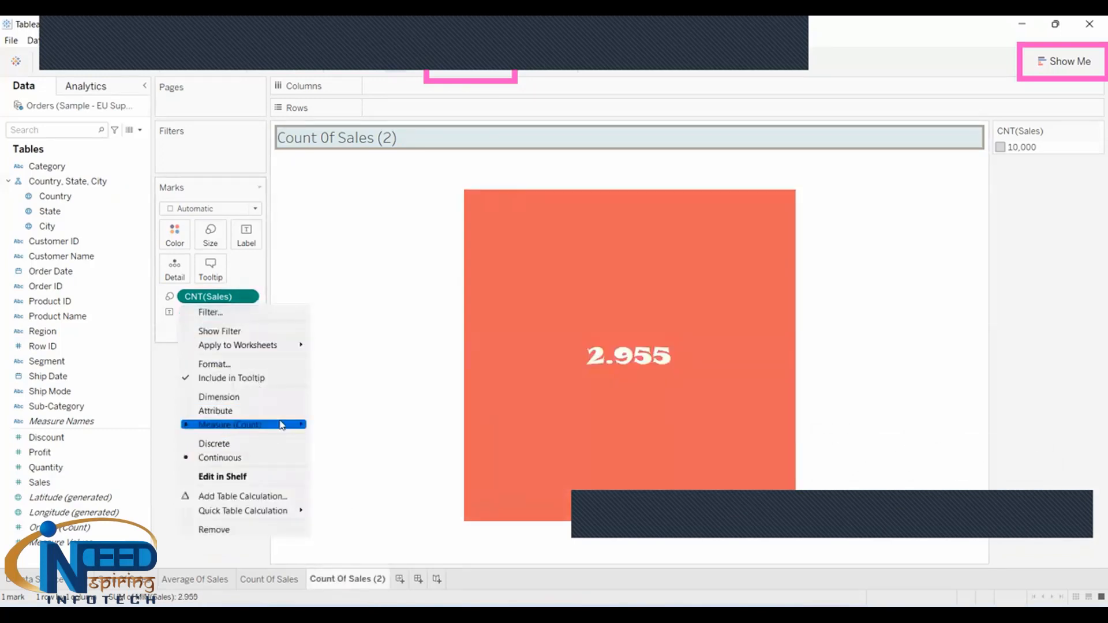
mouse_move(282, 424)
left_click(347, 499)
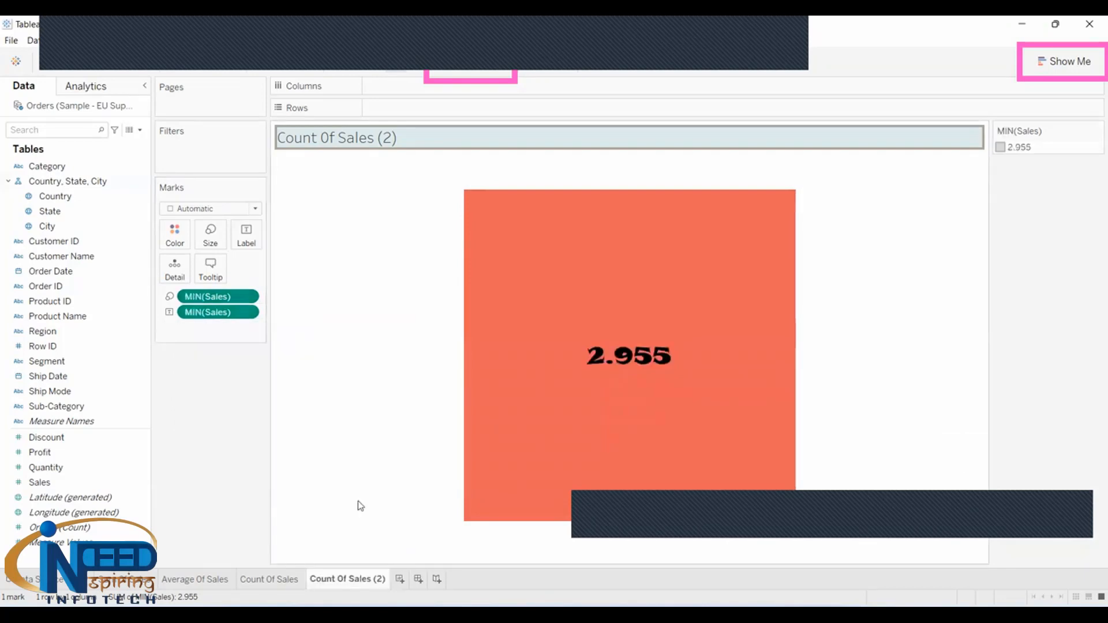
Step: Rename the copy of the Count Of Sales worksheet as "Minimum Of Sales"
double_click(367, 582)
key("Right")
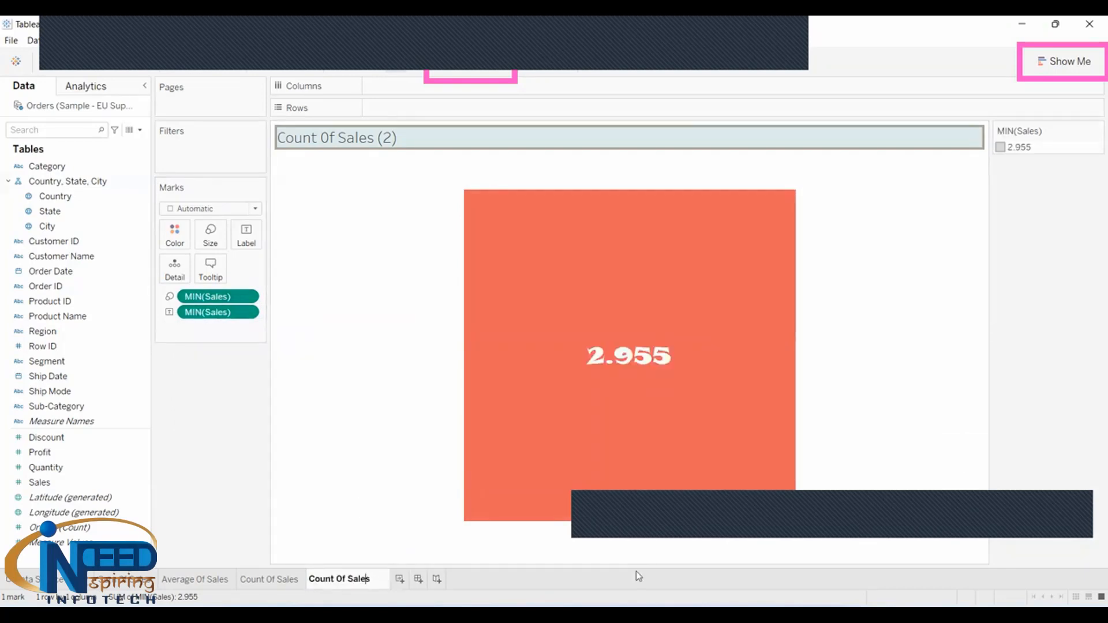
key("Left")
key("Left")
key("Left")
key("Left")
key("Left")
key("Left")
key("Left")
key("Left")
key("Left")
key("BackSpace")
key("BackSpace")
key("BackSpace")
key("BackSpace")
key("BackSpace")
type("Minimum")
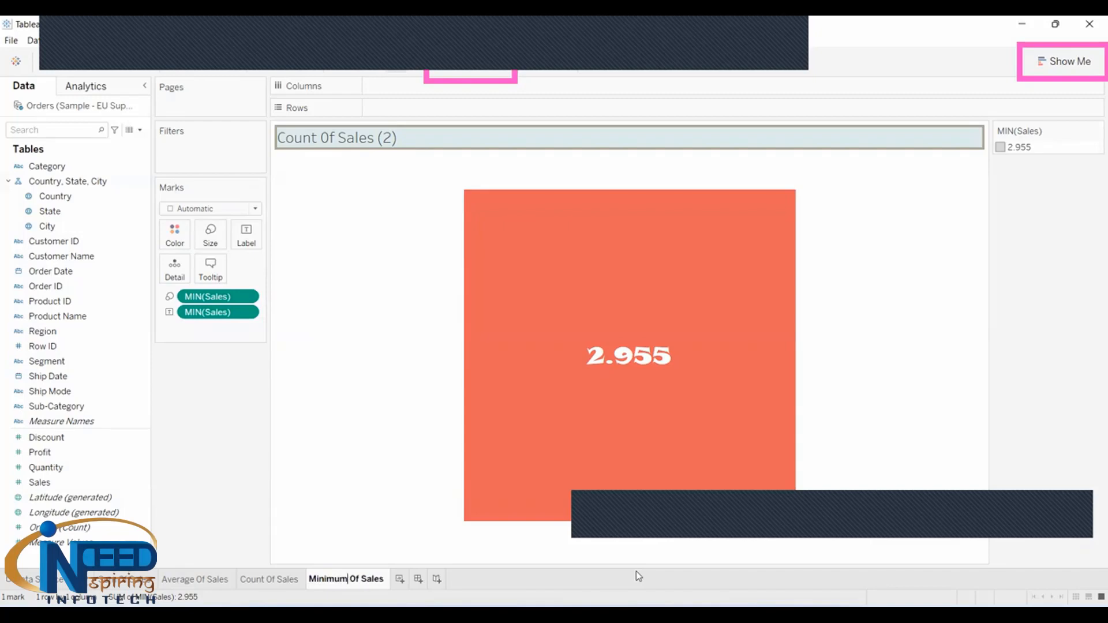
key("Return")
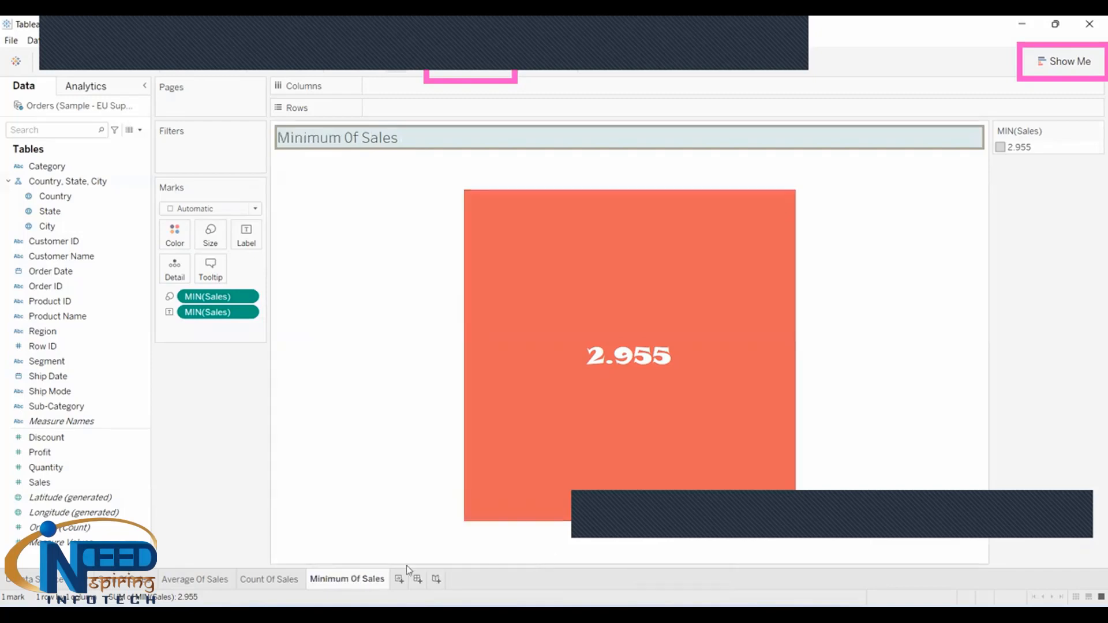
Step: Duplicate the Minimum Of Sales worksheet and change both the size and label Sales measures in the copy to Maximum
right_click(348, 582)
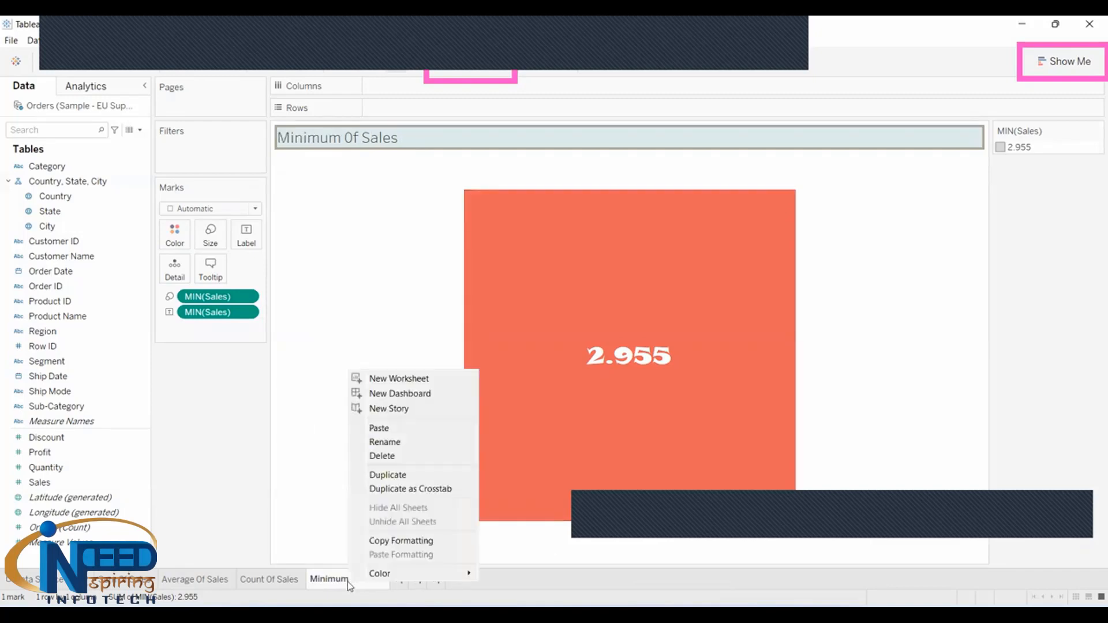
left_click(390, 475)
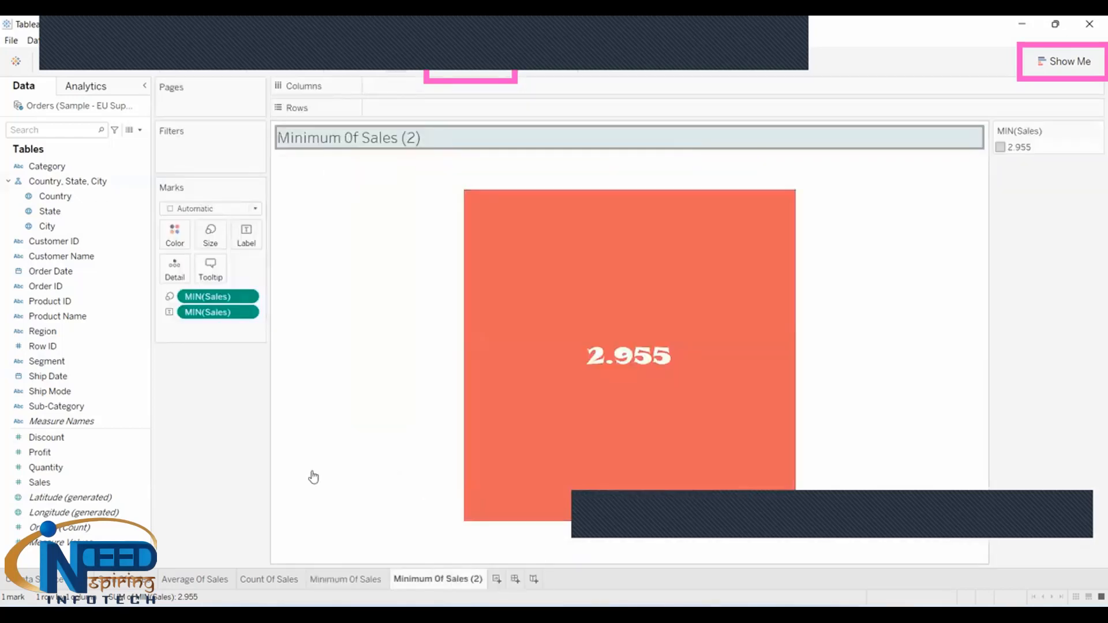
left_click(249, 297)
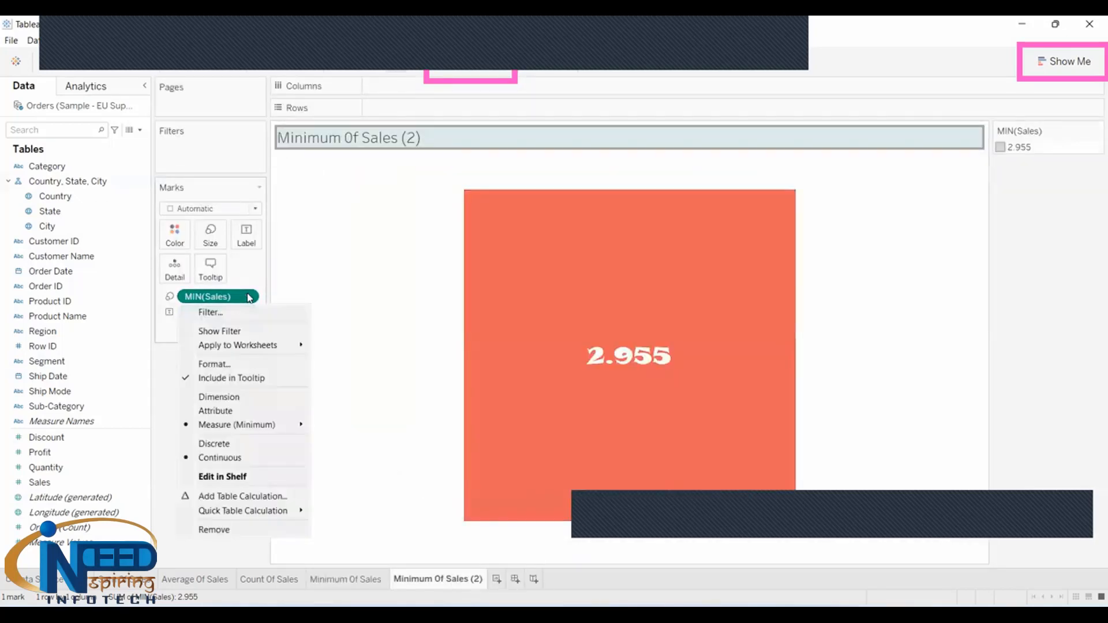
mouse_move(259, 426)
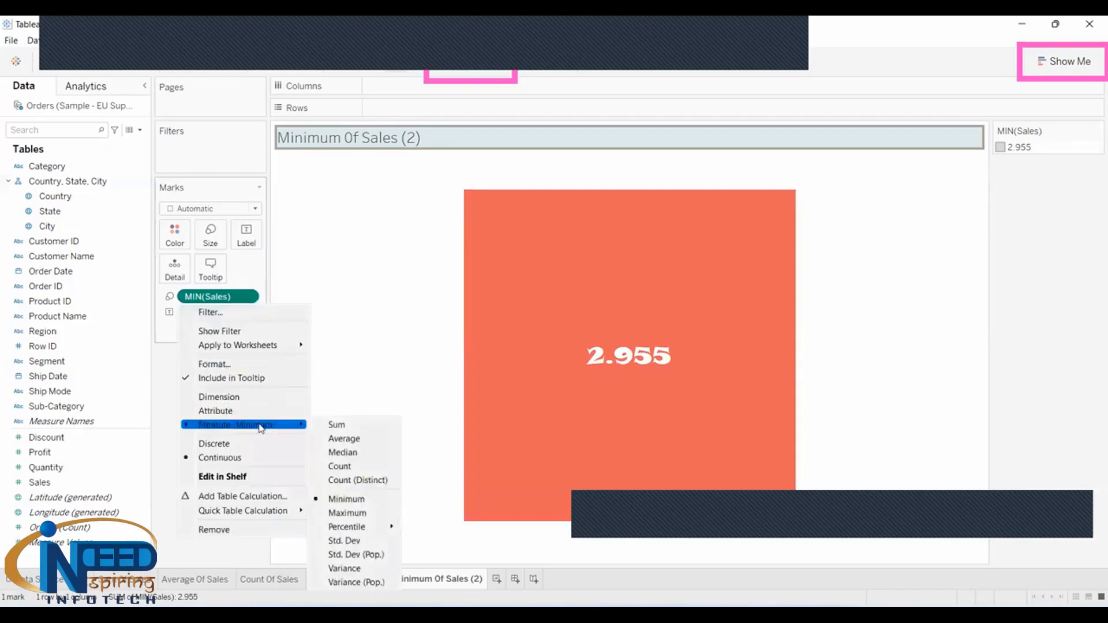
left_click(351, 514)
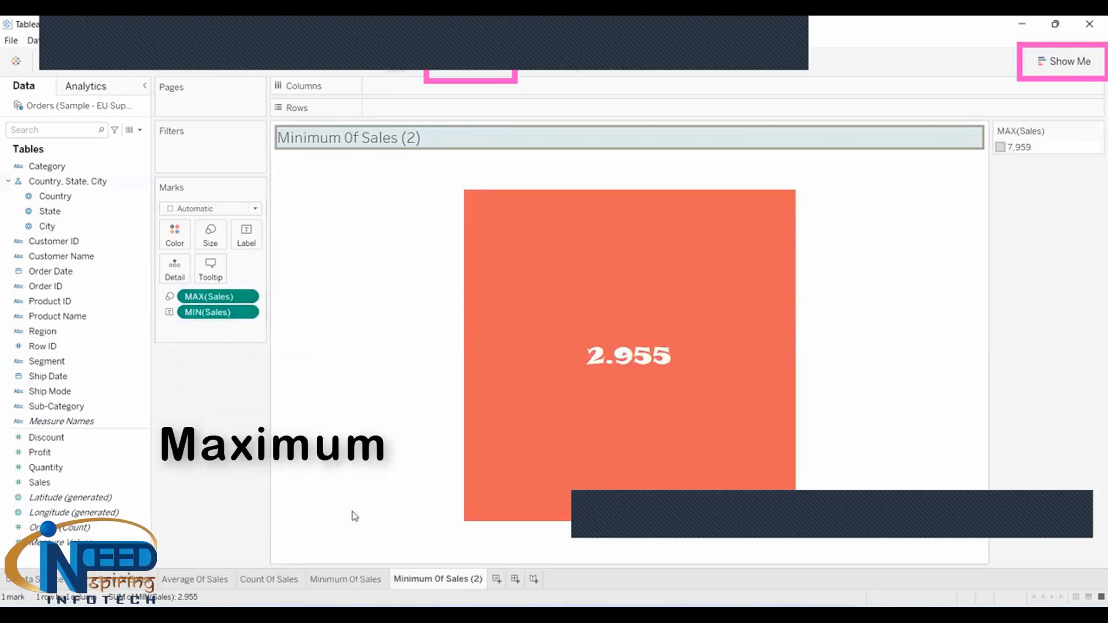
left_click(249, 314)
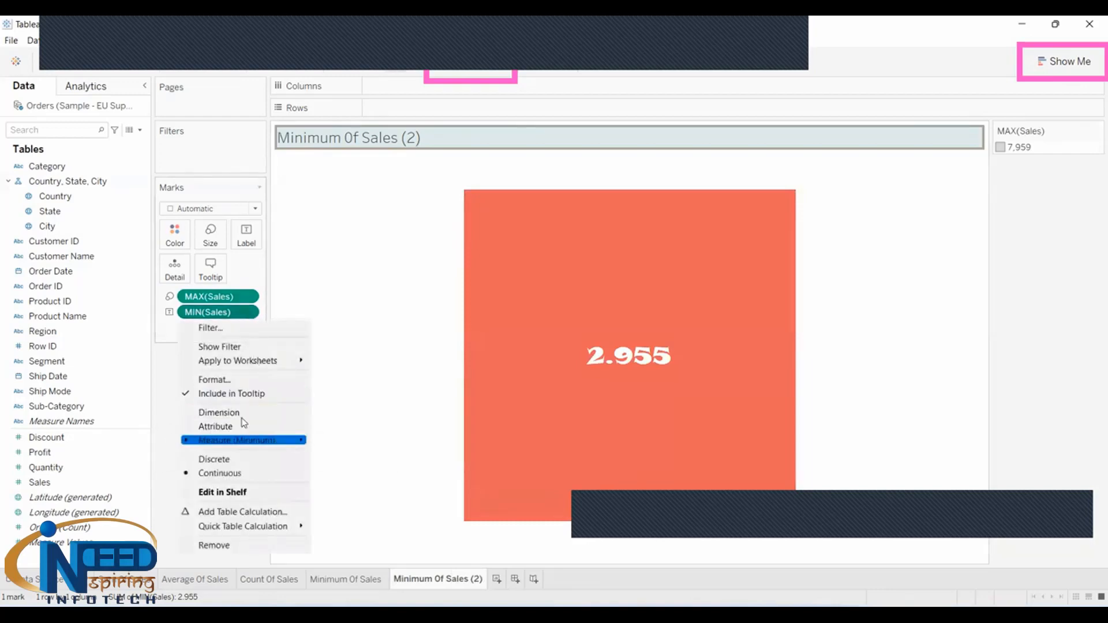
mouse_move(263, 442)
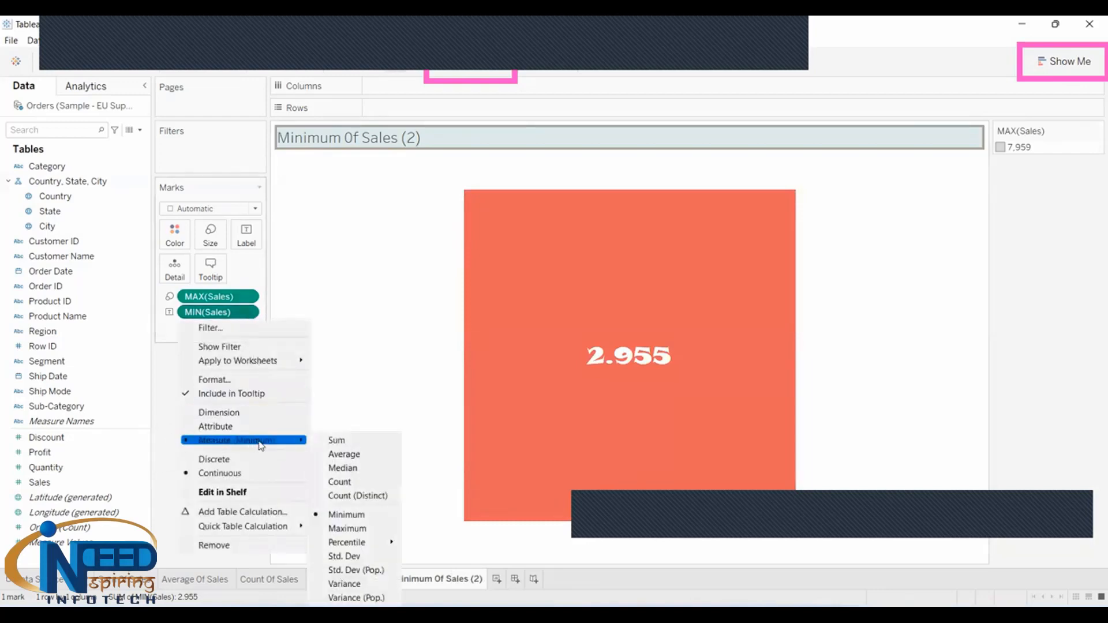
left_click(356, 529)
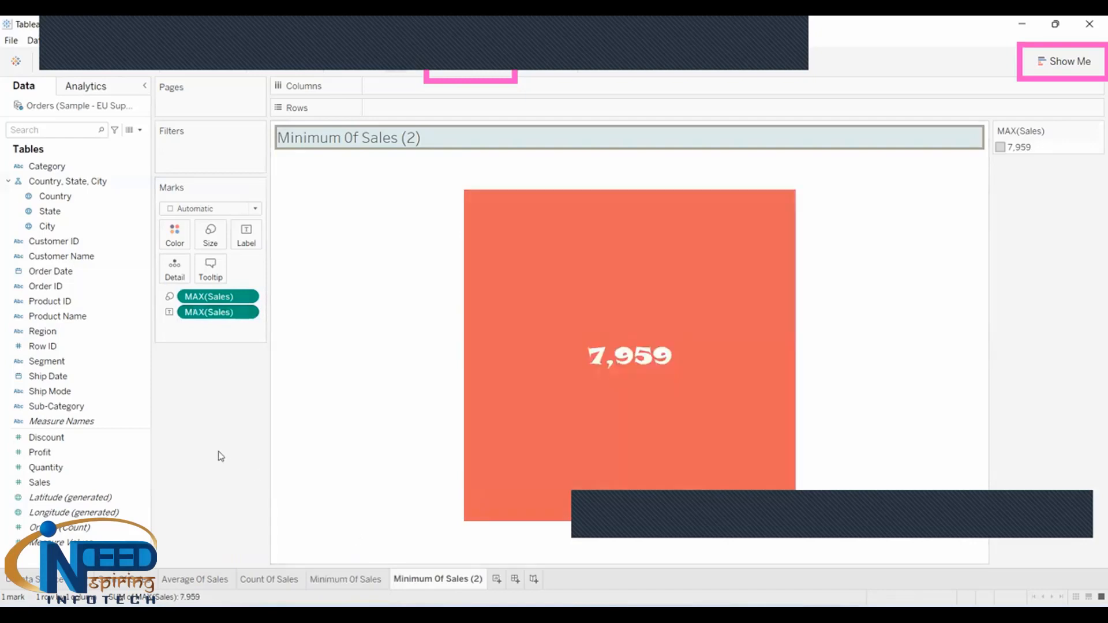
Step: Rename the copy of the Minimum Of Sales worksheet as "Maximum Of Sales"
double_click(445, 582)
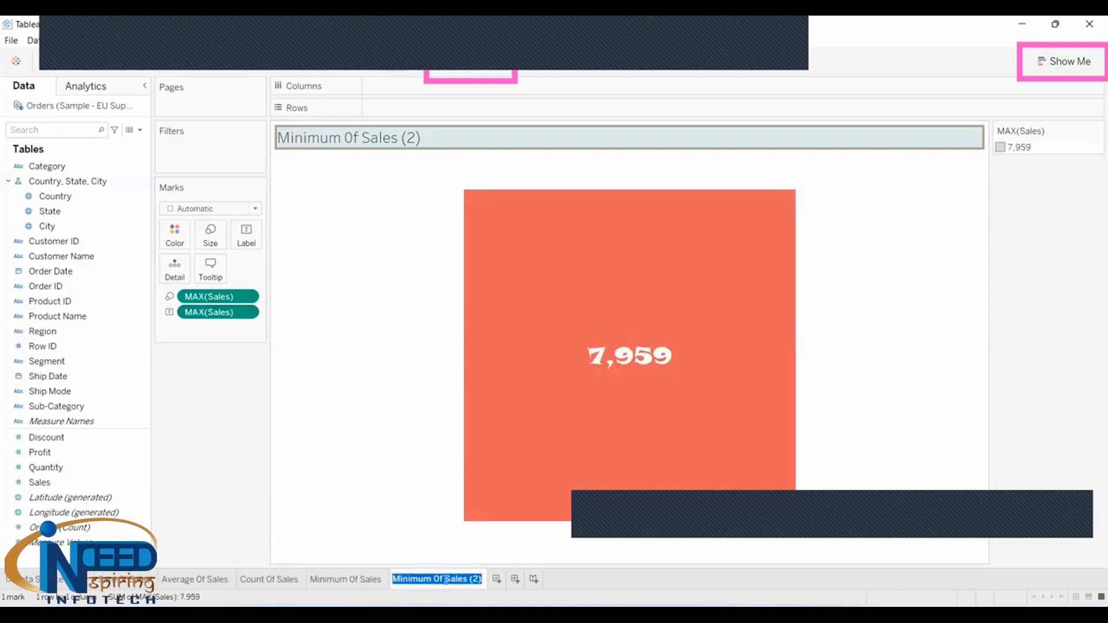
key("Right")
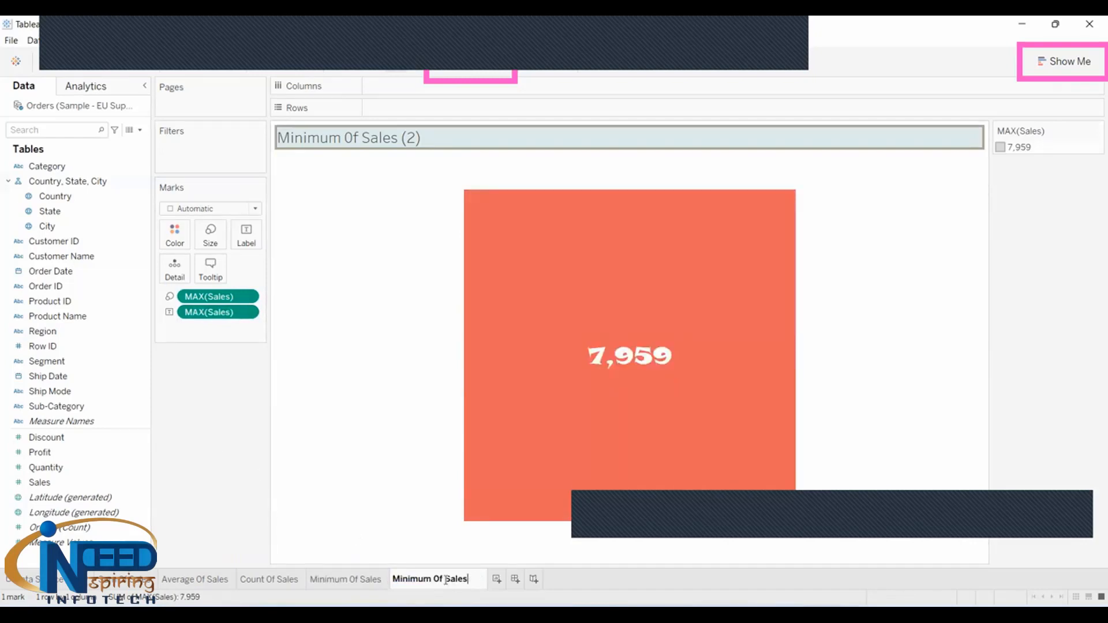
key("BackSpace")
key("BackSpace")
key("BackSpace")
key("BackSpace")
key("BackSpace")
key("BackSpace")
key("BackSpace")
key("BackSpace")
type("Maximum")
key("Return")
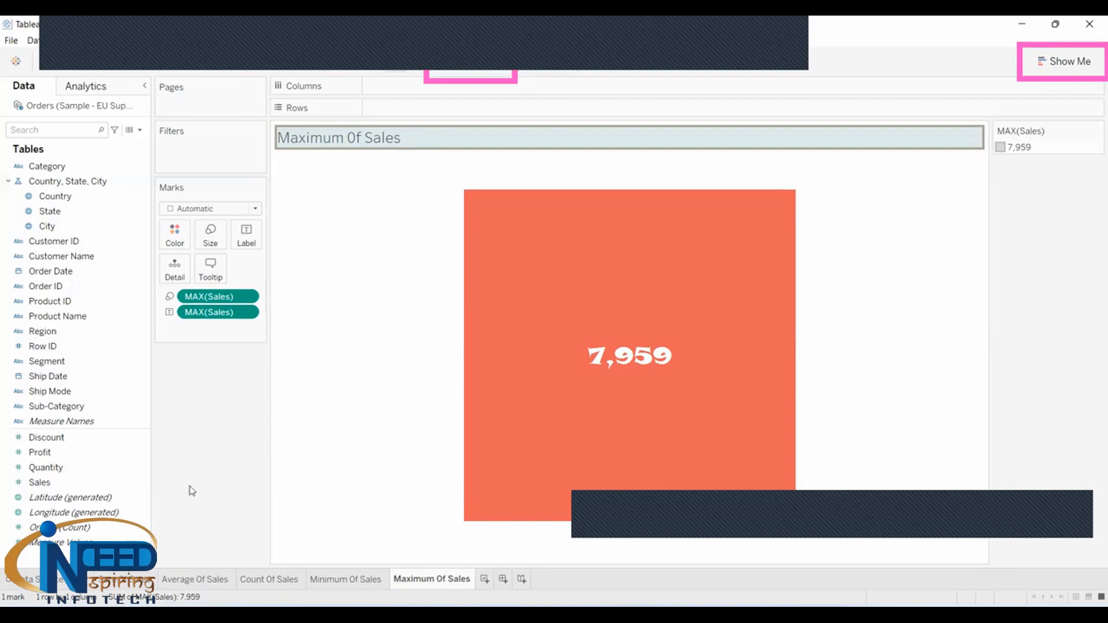
Step: Change the mark color of the square on the Average Of Sales worksheet to dark green
left_click(173, 582)
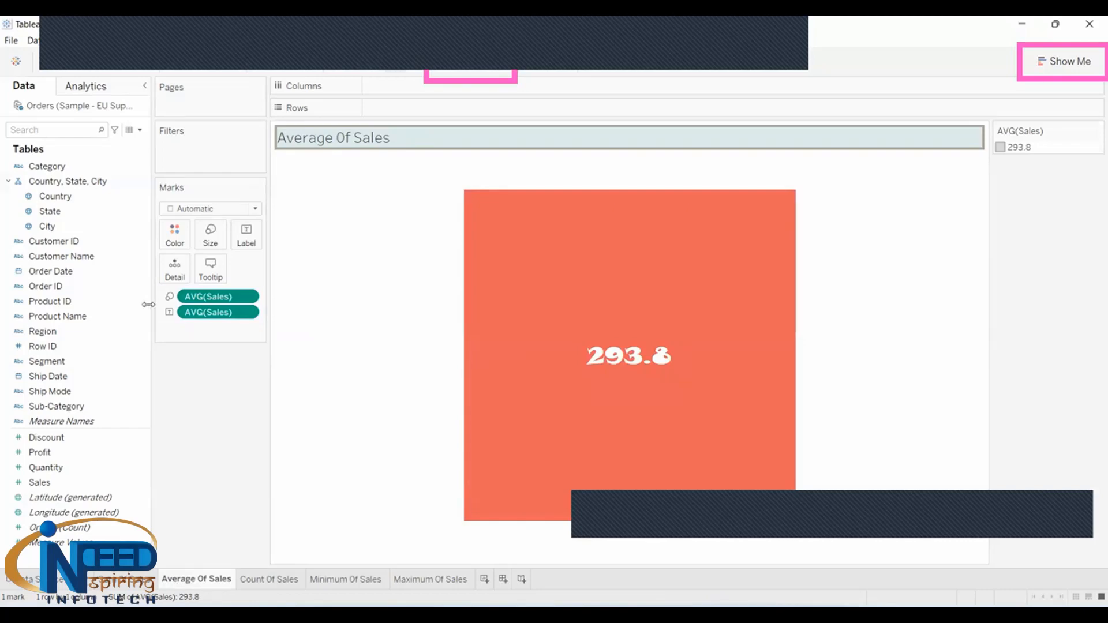
left_click(174, 242)
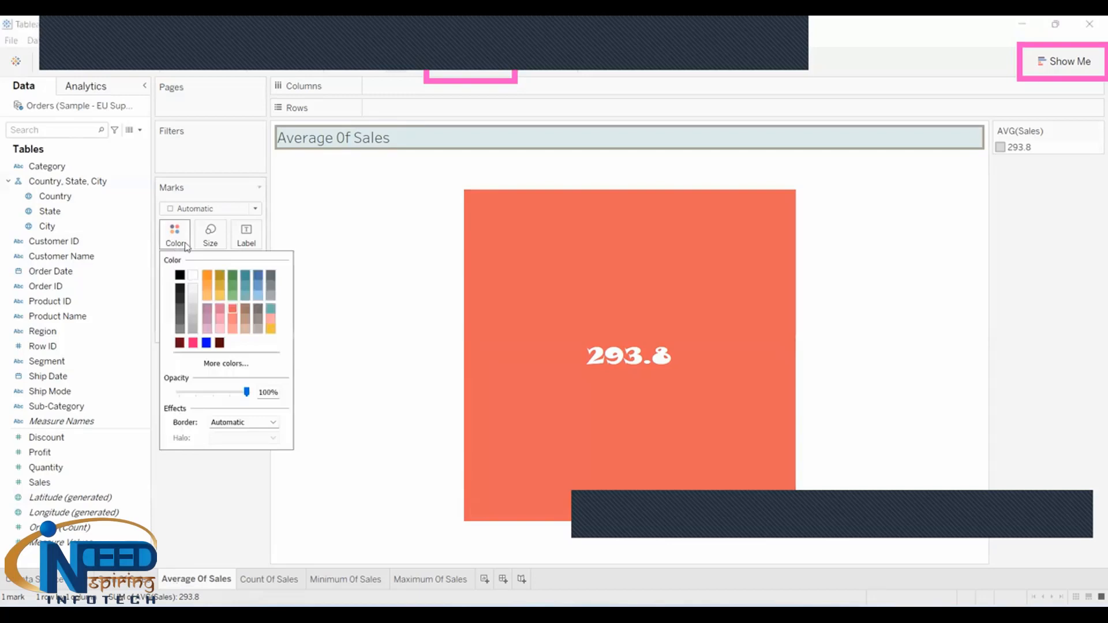
left_click(232, 276)
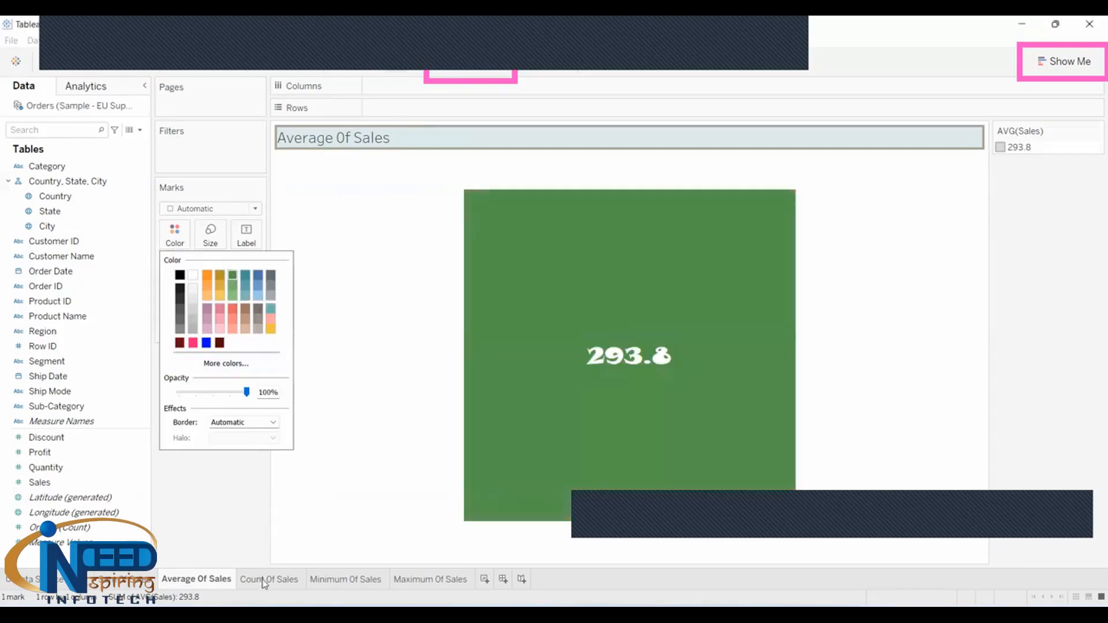
Step: Change the mark color of the square on the Count Of Sales worksheet to blue
left_click(263, 581)
left_click(178, 240)
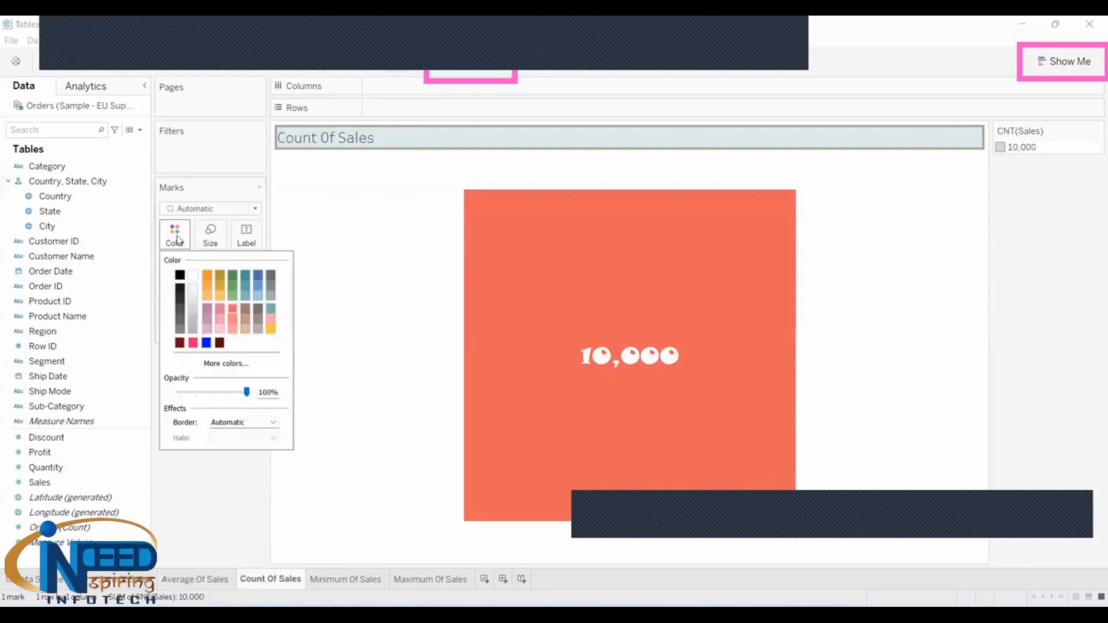
left_click(258, 278)
Step: Change the mark color of the square on the Minimum Of Sales worksheet to red (#ff0000)
left_click(346, 580)
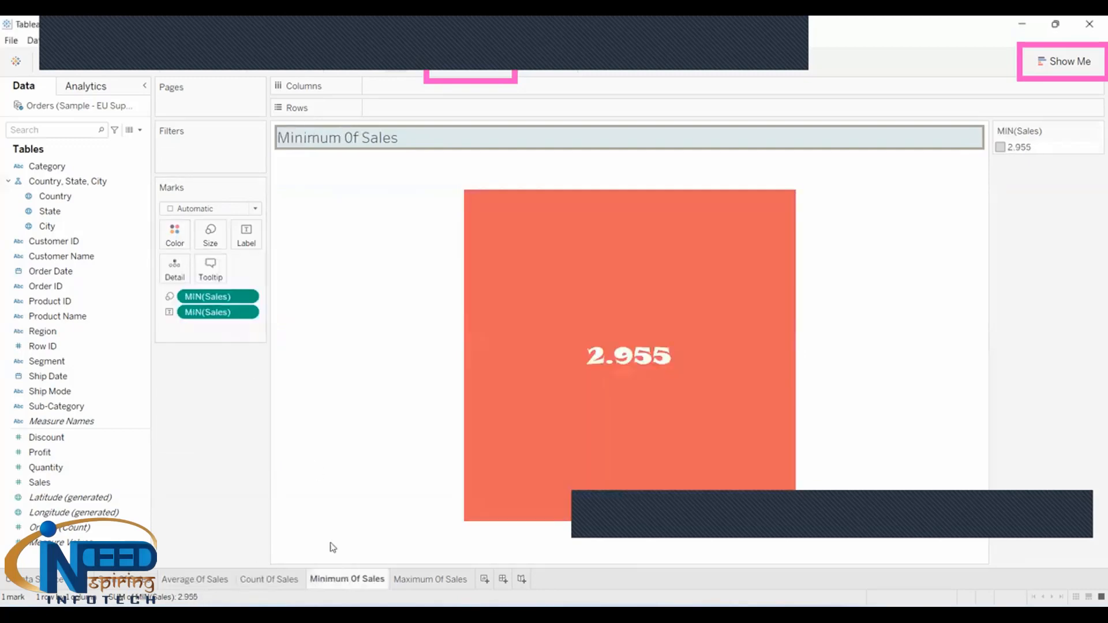
left_click(167, 242)
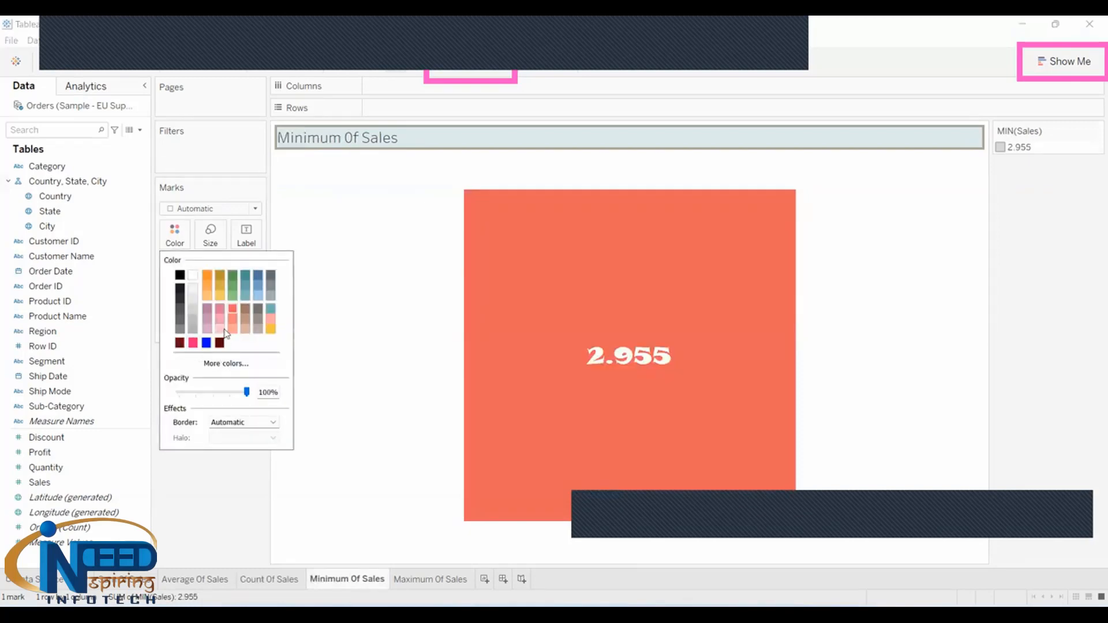
left_click(226, 365)
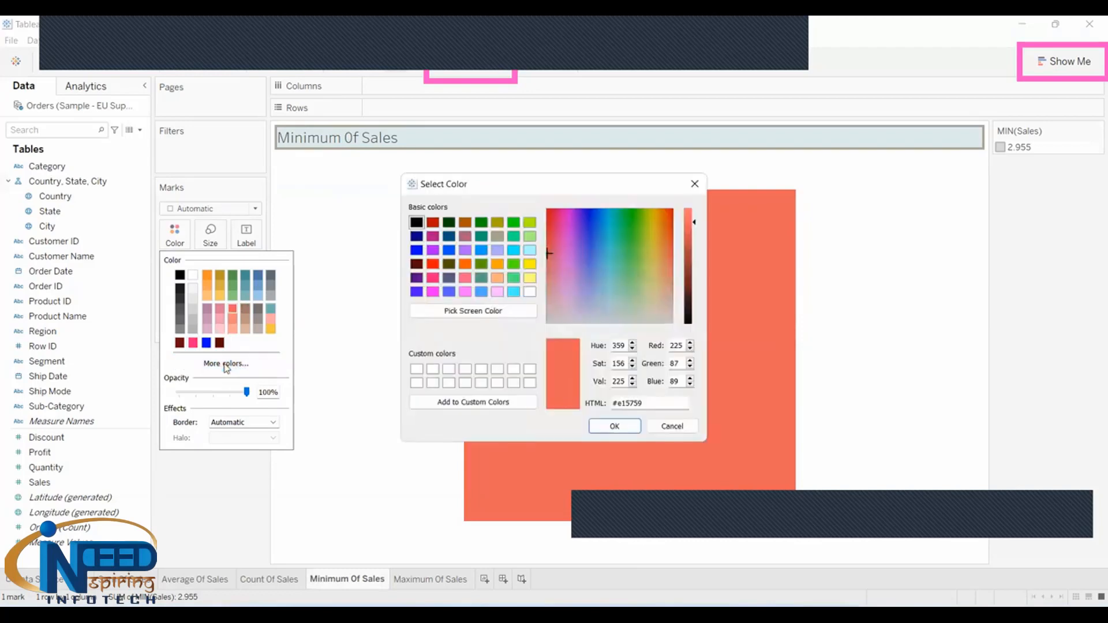
left_click(433, 263)
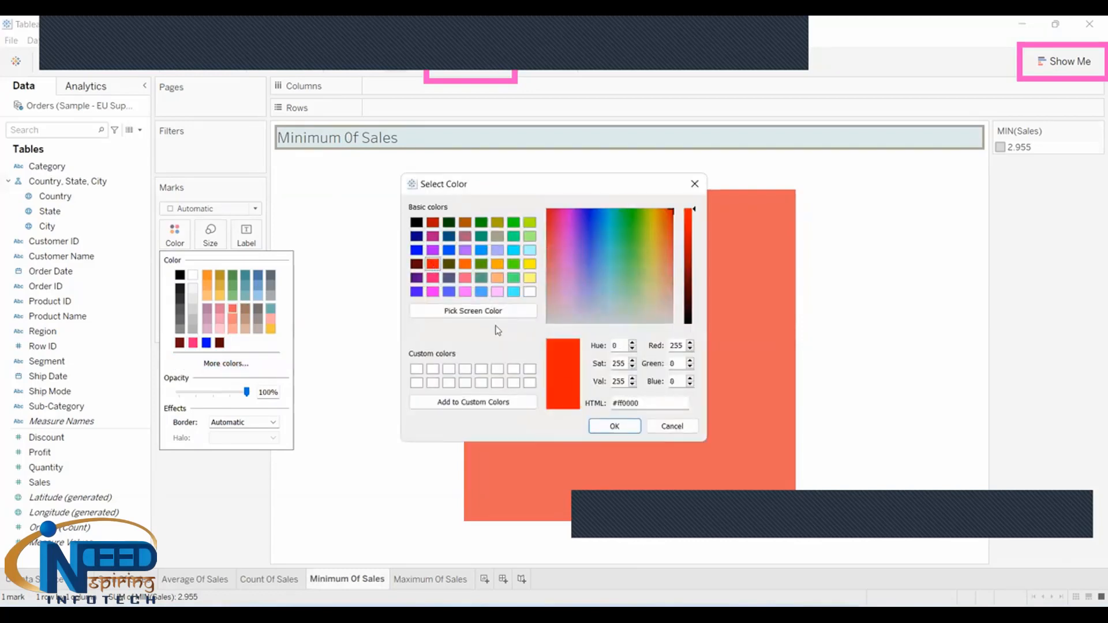
left_click(606, 424)
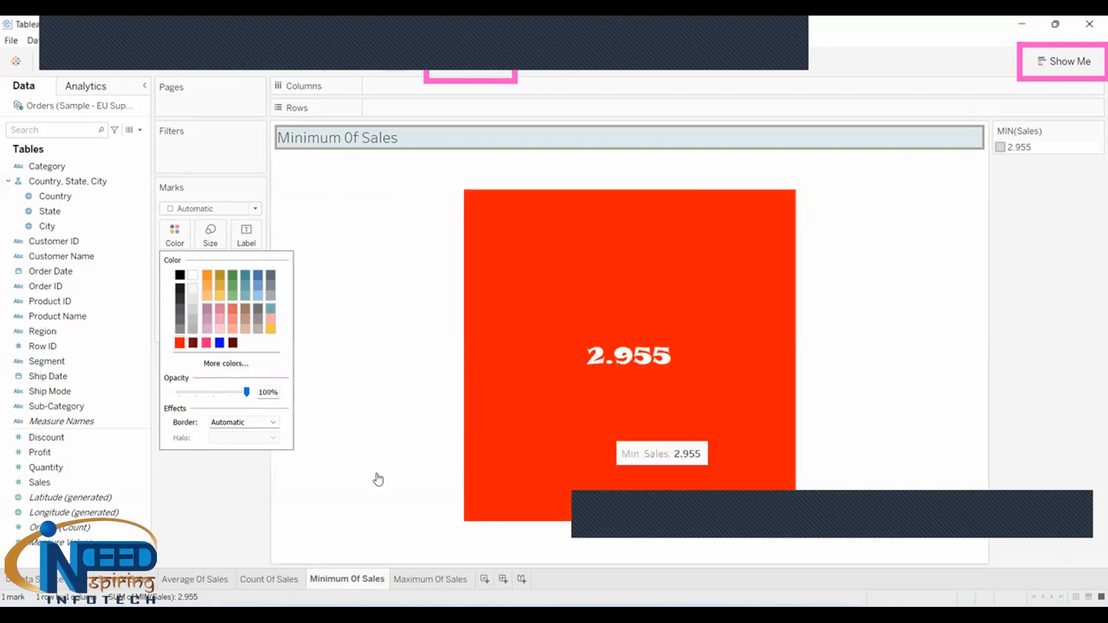
Step: Change the mark color of the square on the Maximum Of Sales worksheet to bright green from the basic colors
left_click(424, 579)
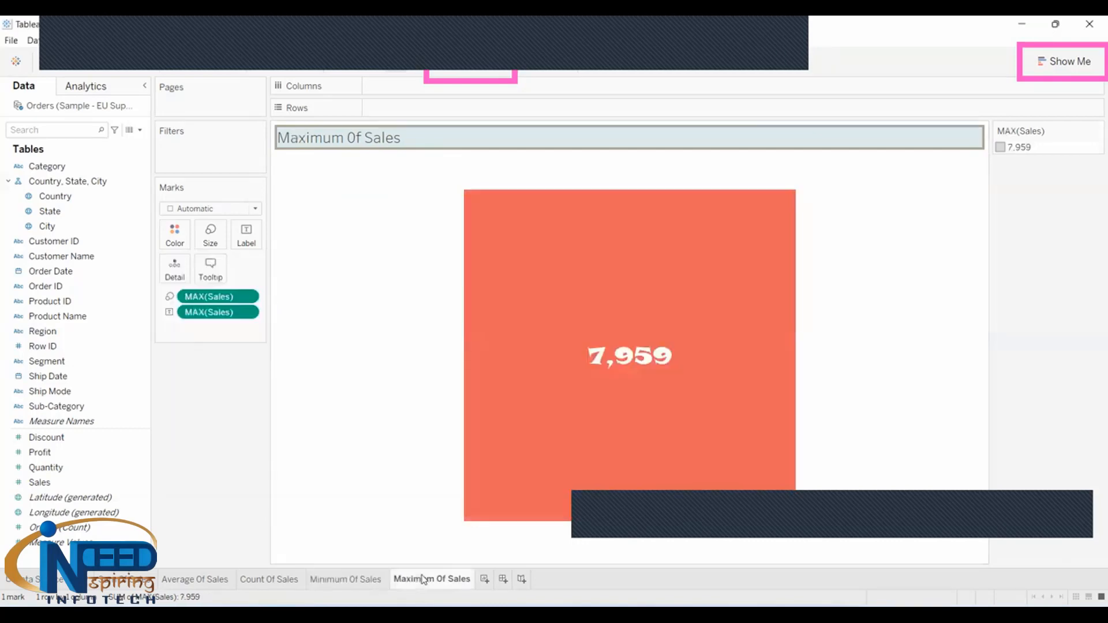
left_click(178, 241)
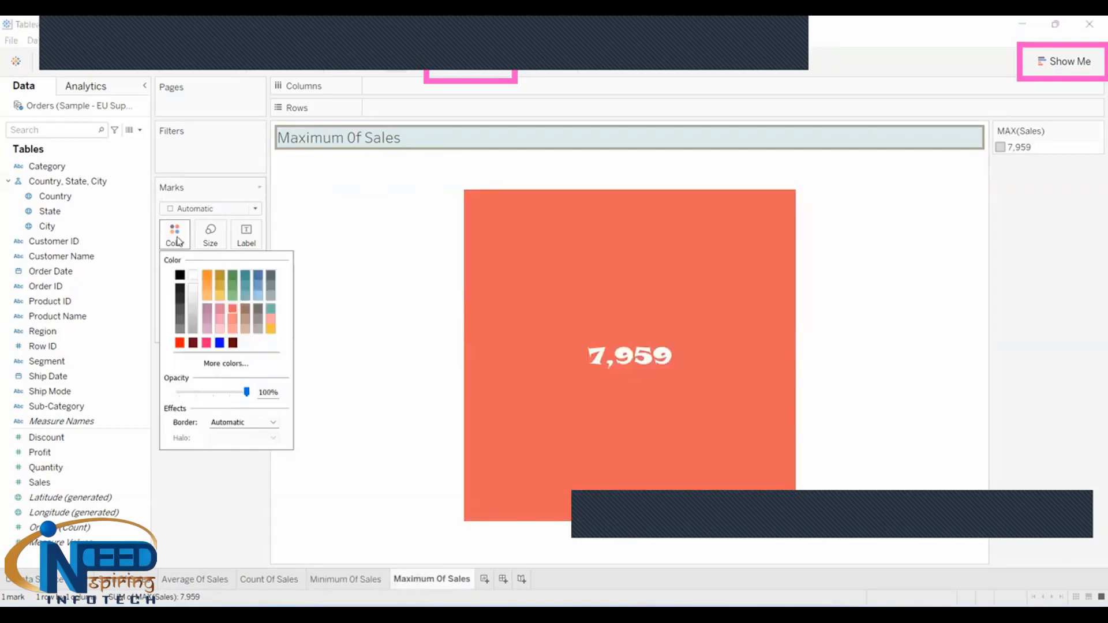
left_click(228, 365)
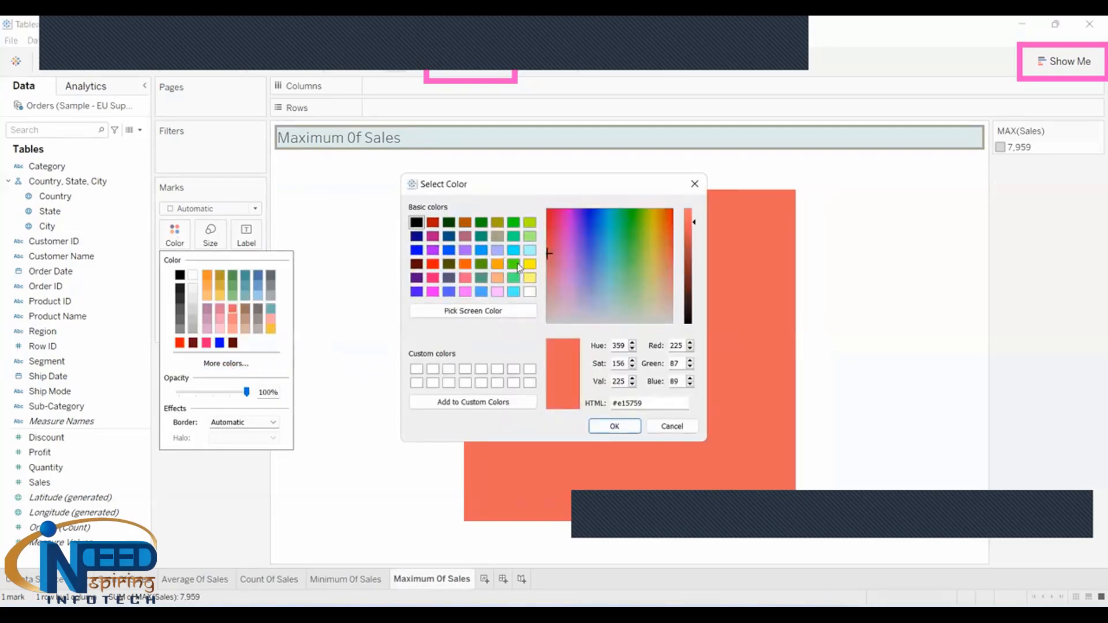
left_click(516, 265)
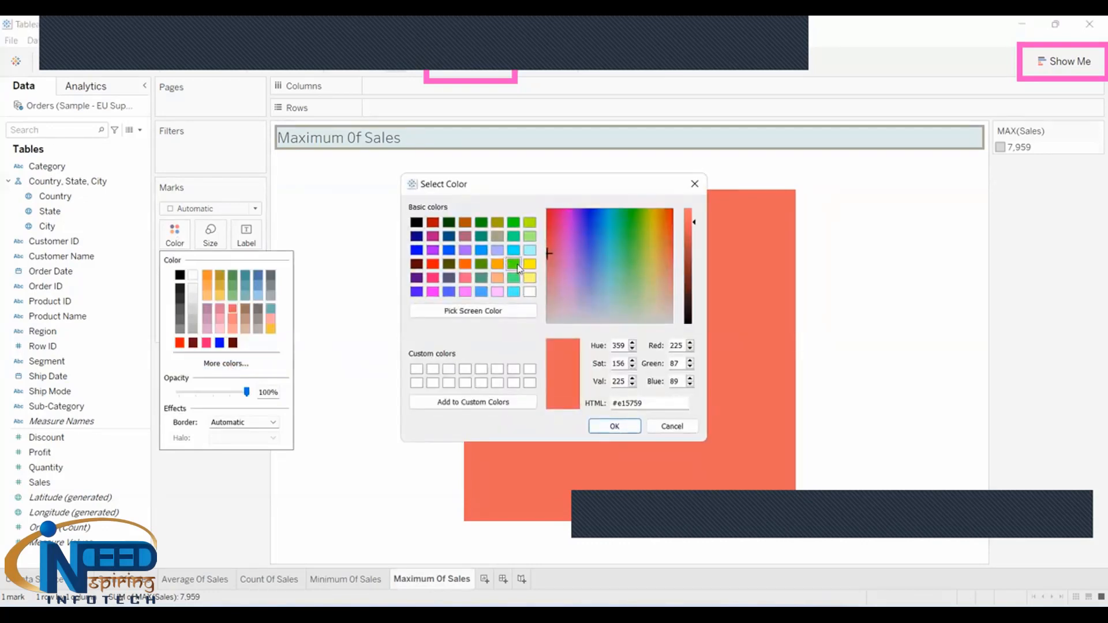
left_click(615, 426)
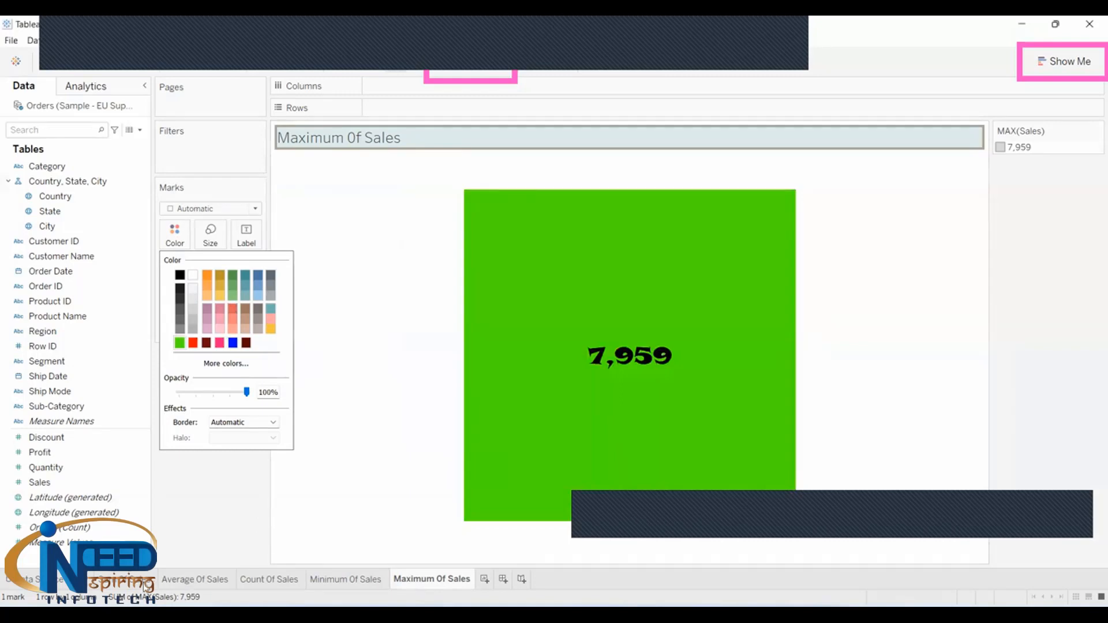
Step: Change the mark color of the square on the Sum Of Sales worksheet to dark yellow (#aaaa00)
left_click(130, 580)
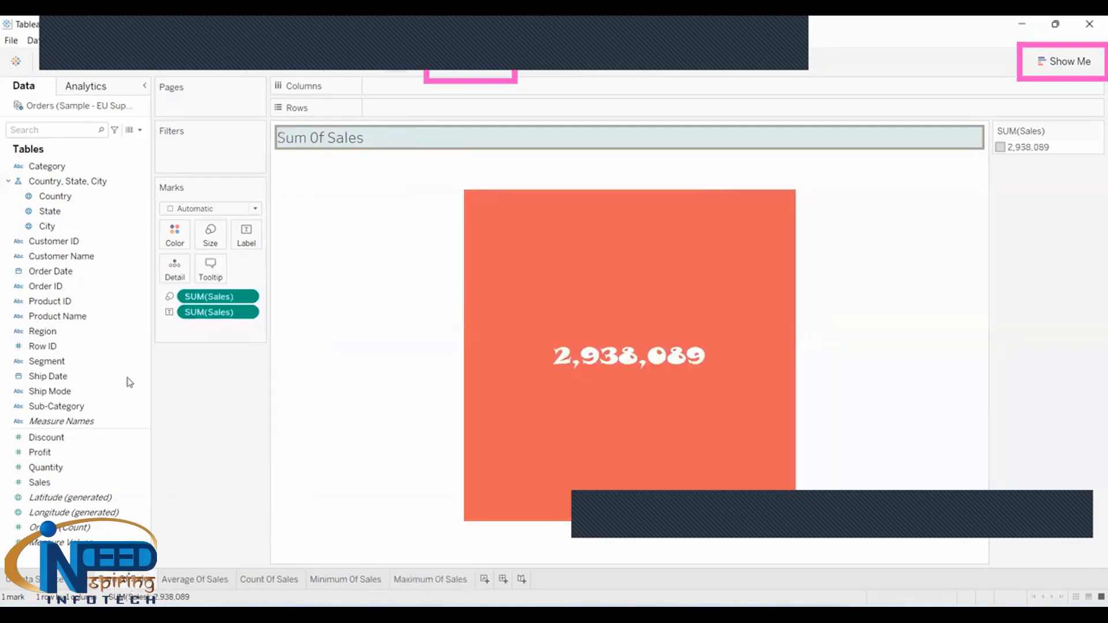
left_click(175, 237)
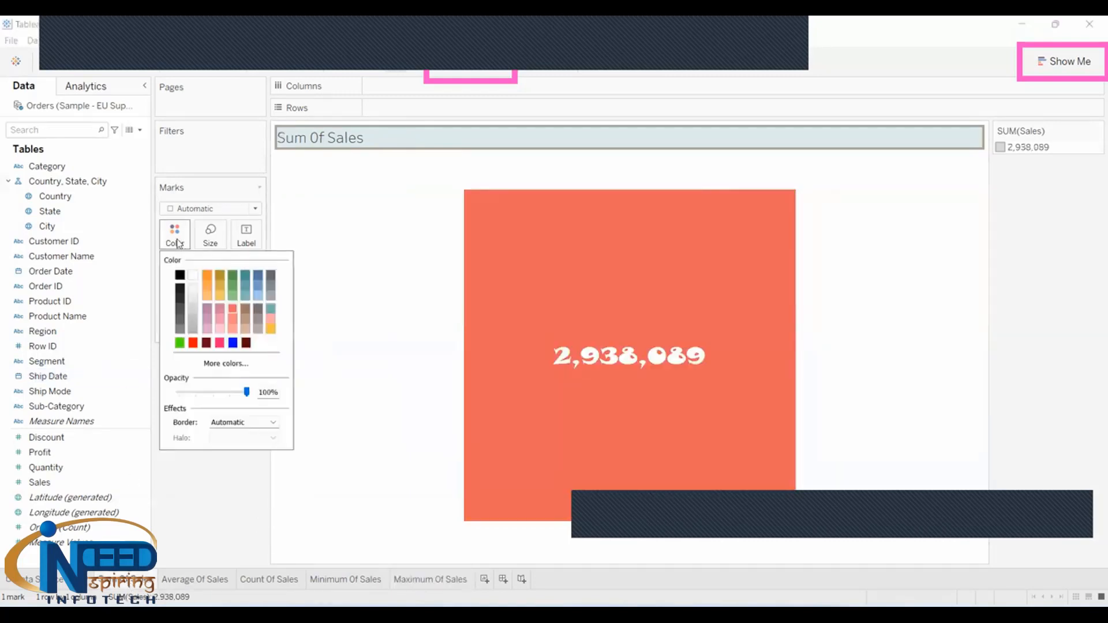
left_click(226, 364)
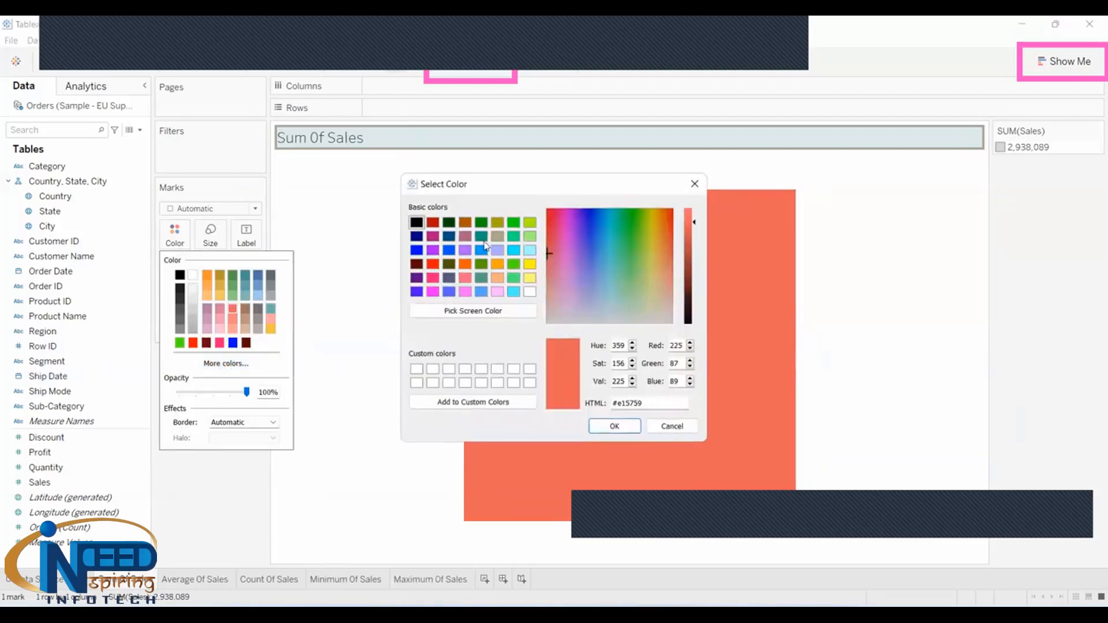
left_click(497, 225)
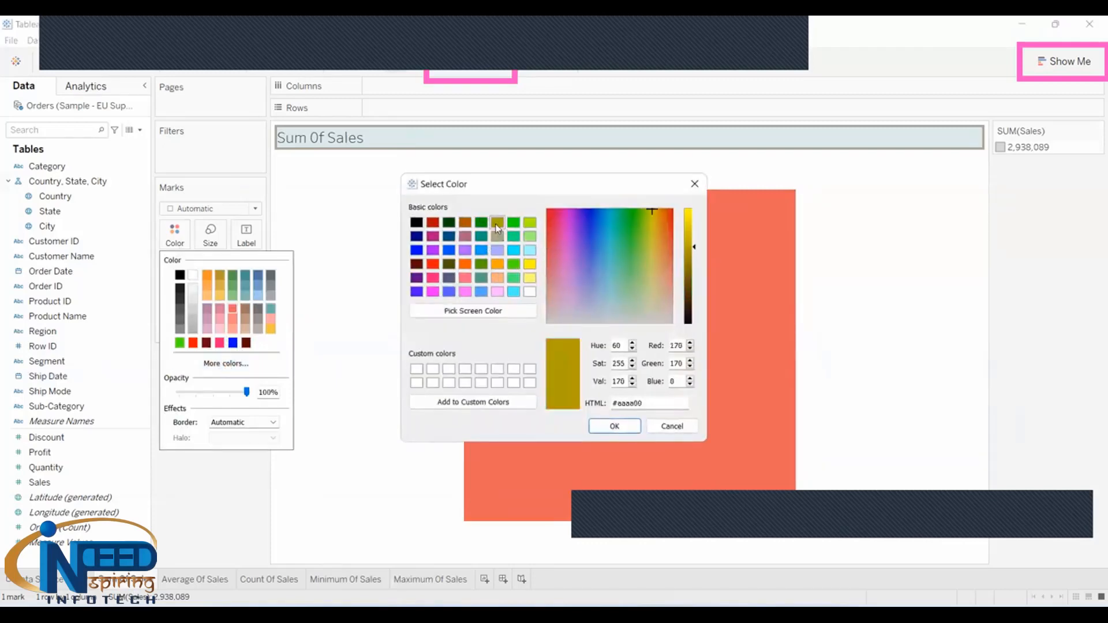
left_click(615, 426)
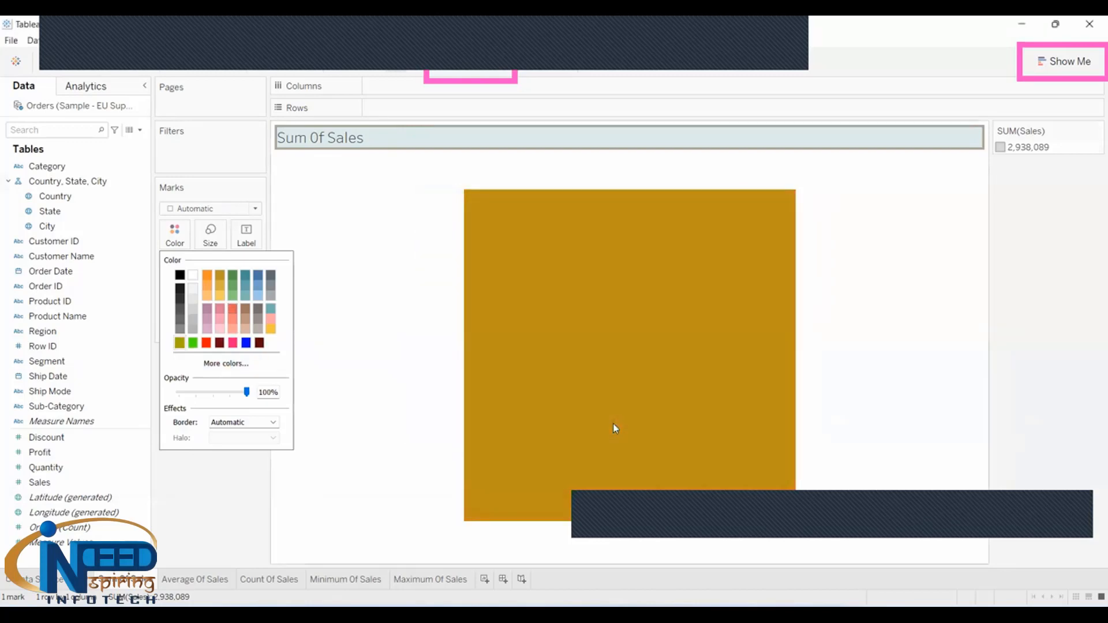
left_click(384, 436)
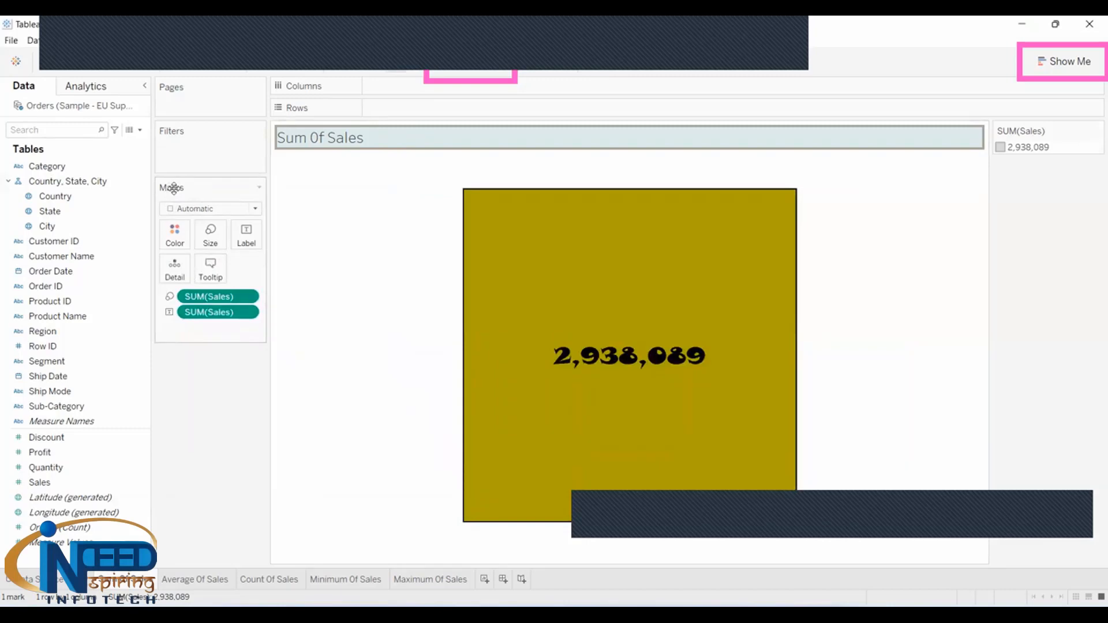
Step: Set the mark type on the Average Of Sales worksheet to Circle
left_click(182, 580)
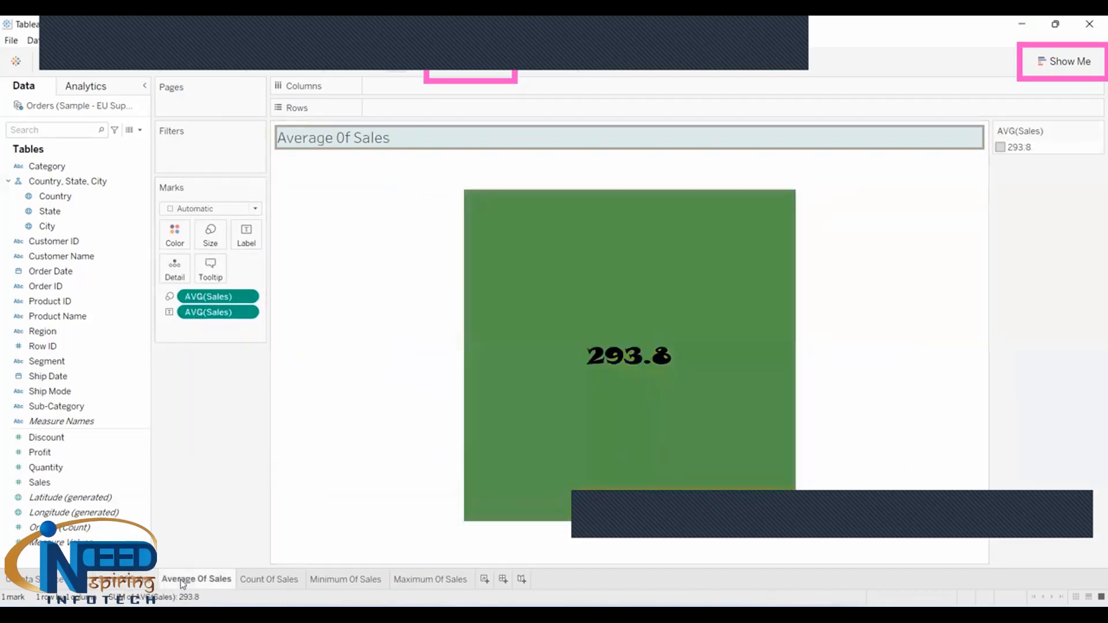
left_click(201, 214)
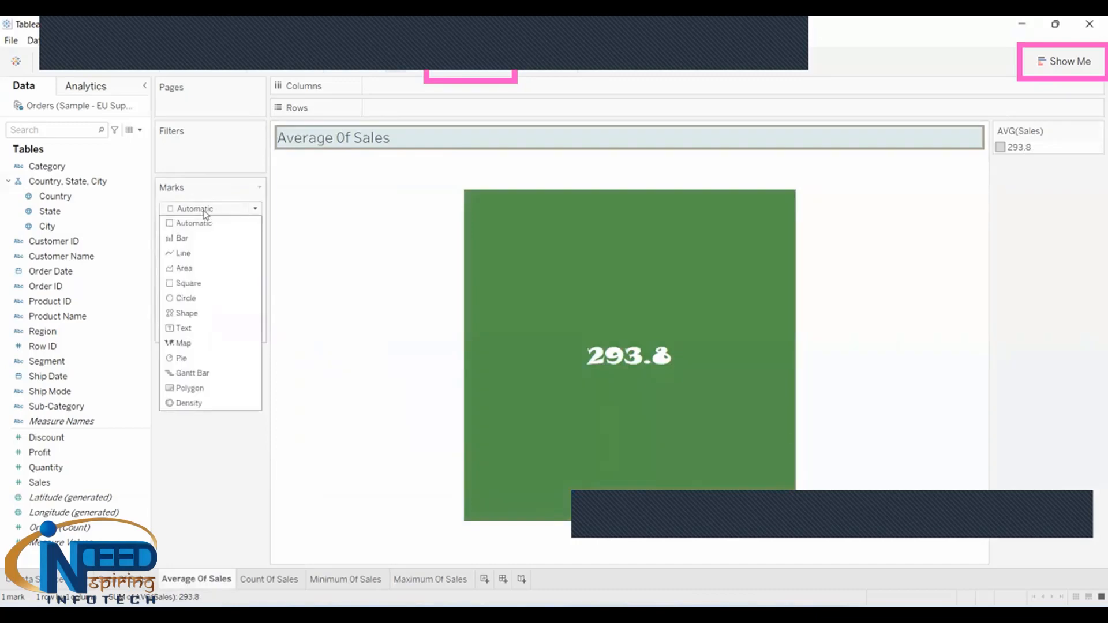
left_click(194, 298)
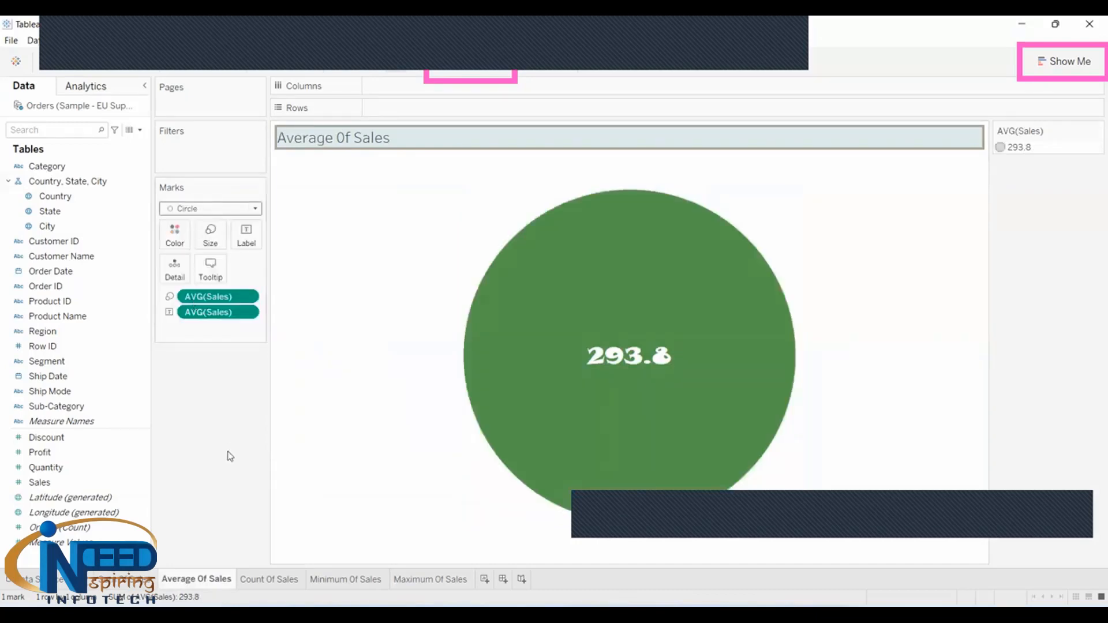
left_click(251, 576)
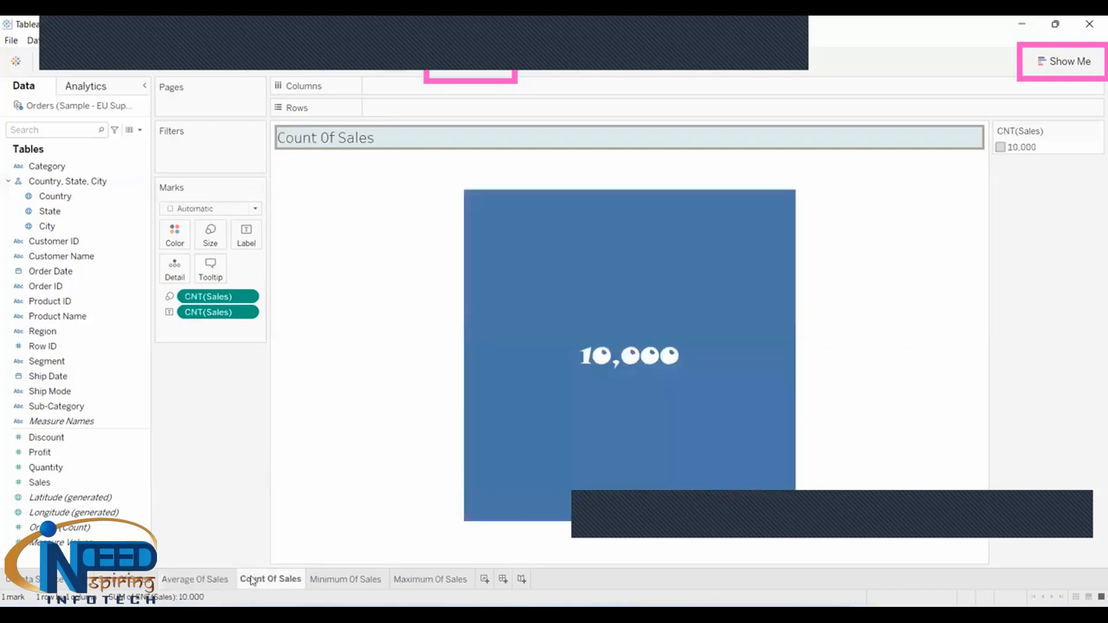
left_click(215, 209)
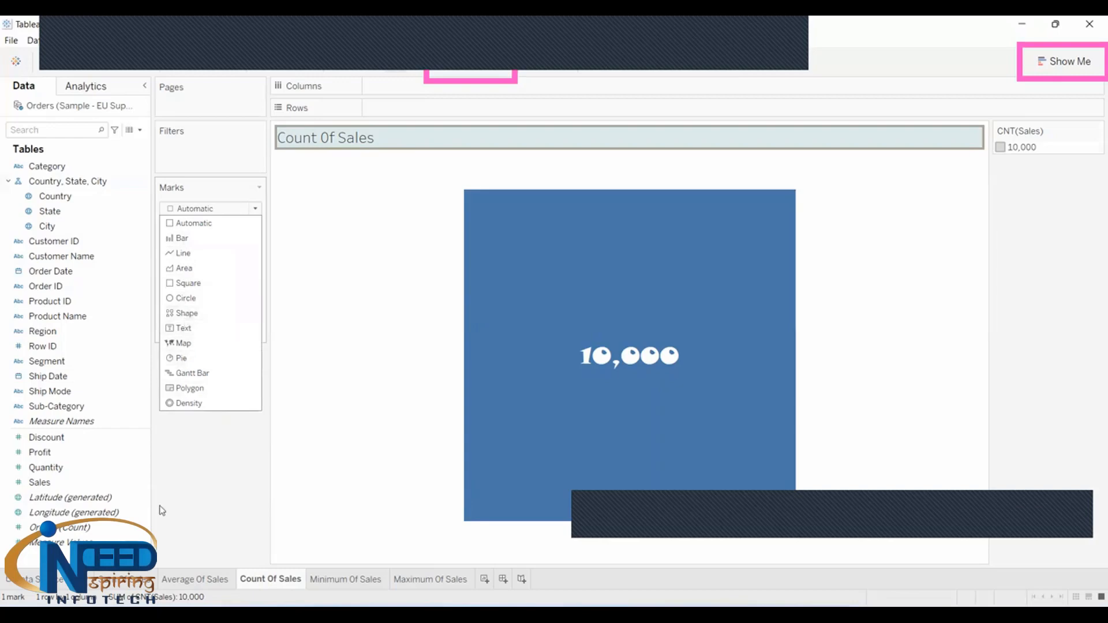
left_click(183, 501)
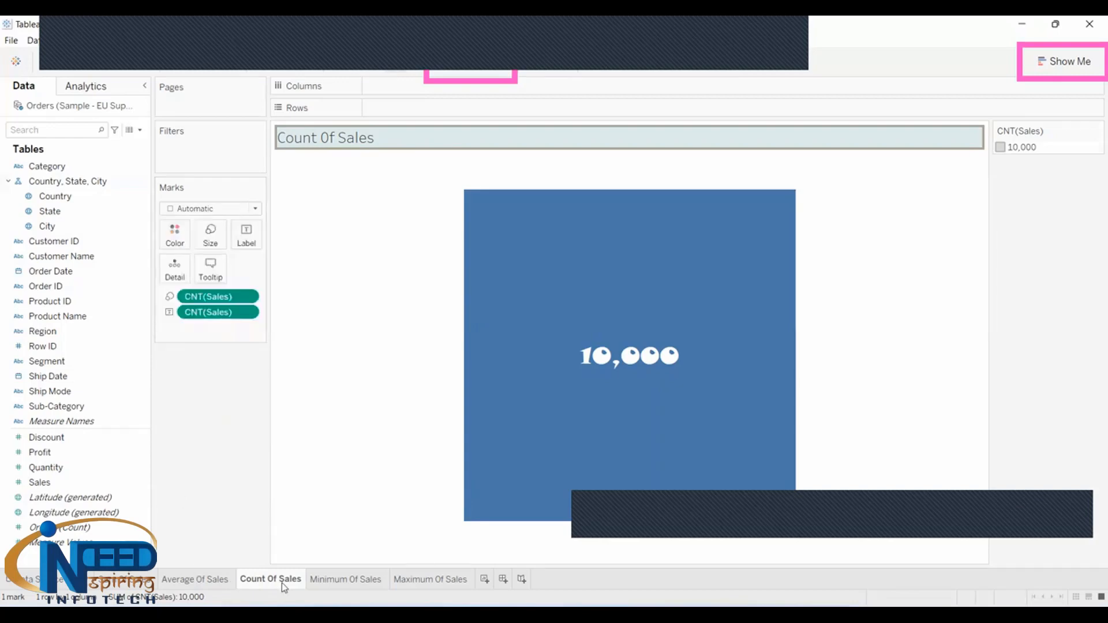
Step: Set the mark type on the Minimum Of Sales worksheet to Circle
left_click(345, 581)
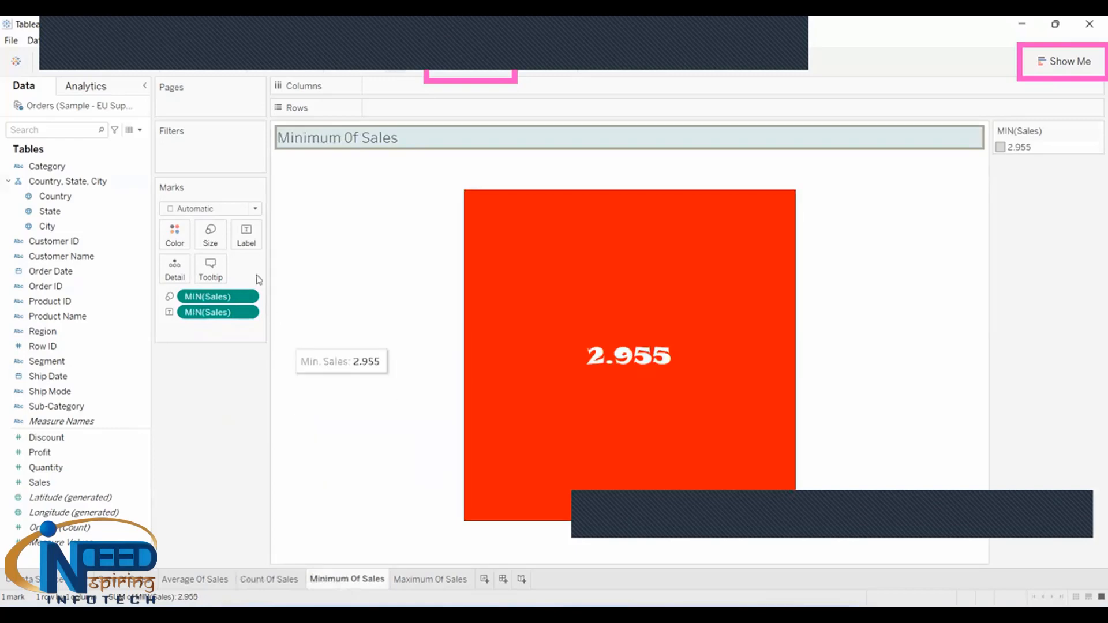
left_click(217, 211)
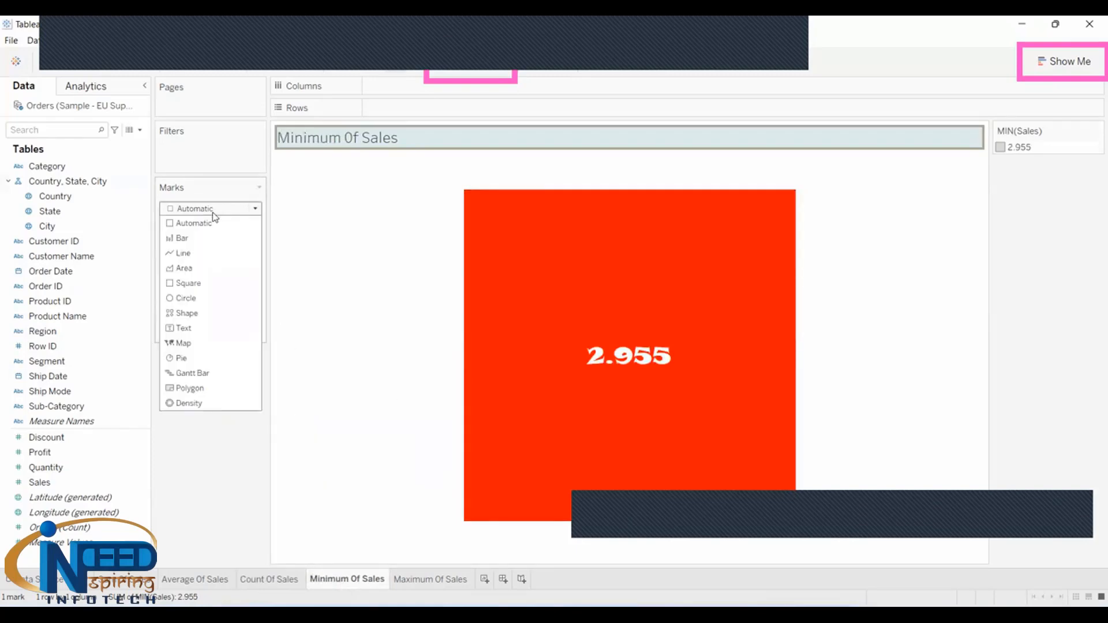
left_click(185, 298)
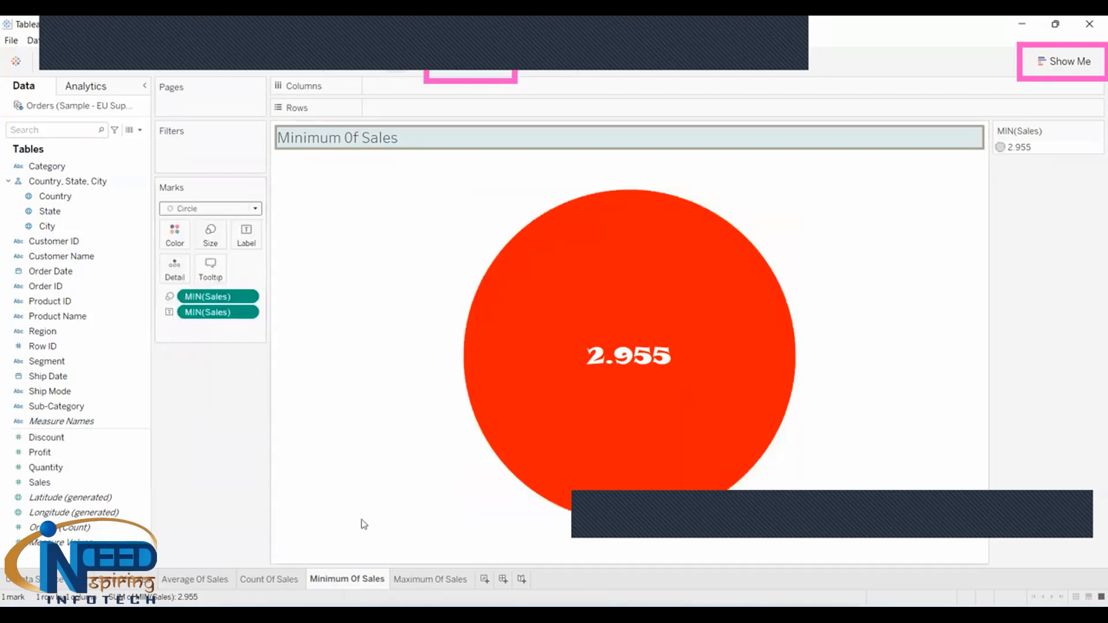
Step: Set the mark type on the Maximum Of Sales worksheet to Circle
left_click(408, 579)
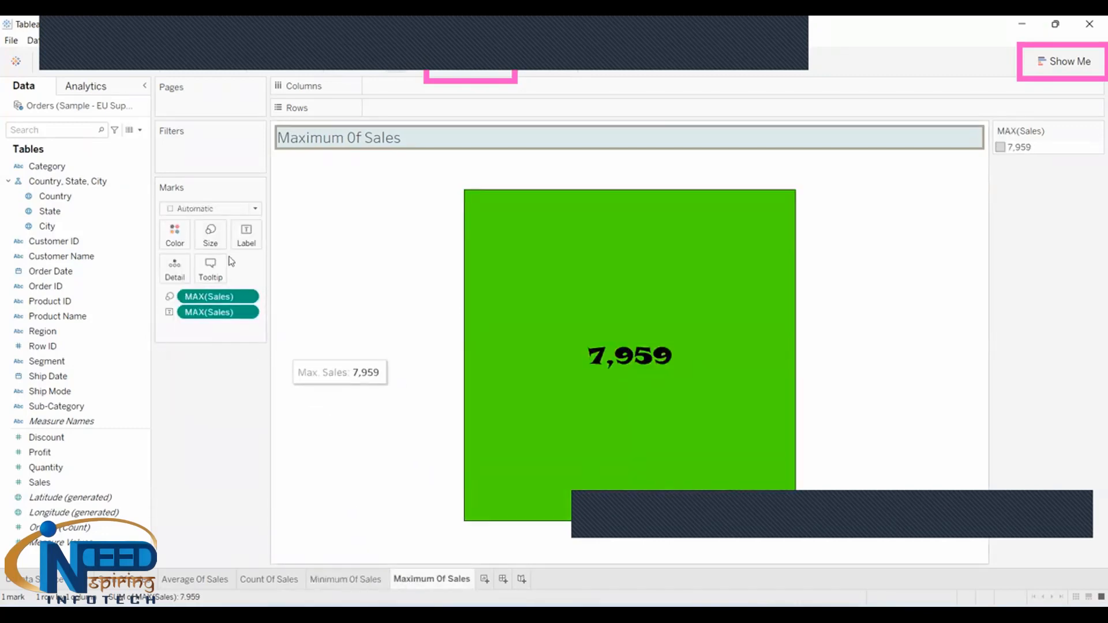
left_click(217, 209)
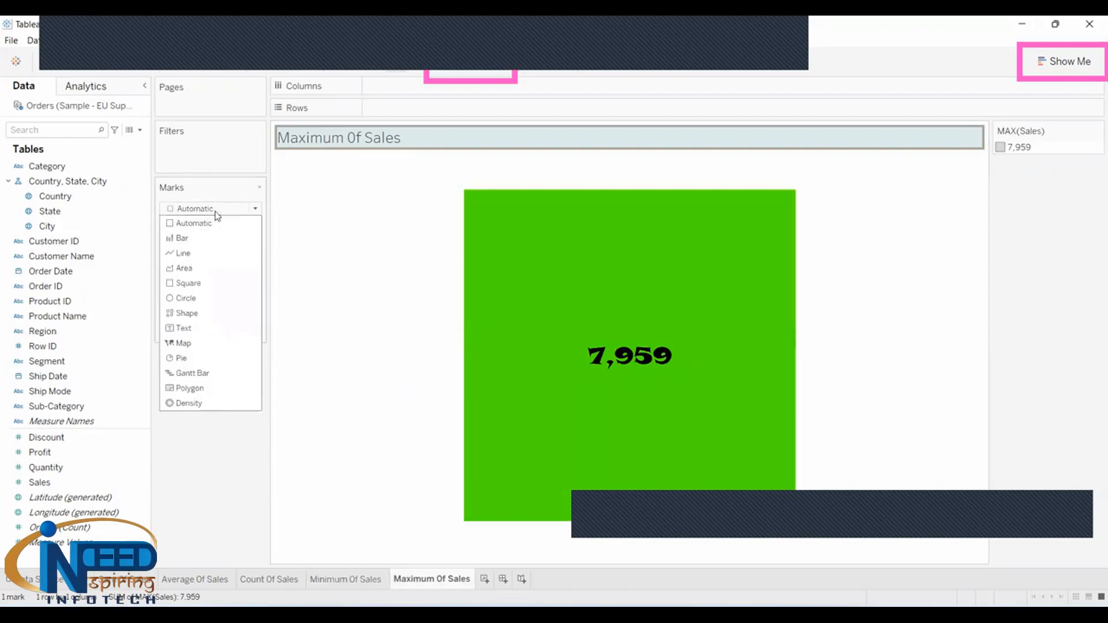
left_click(186, 297)
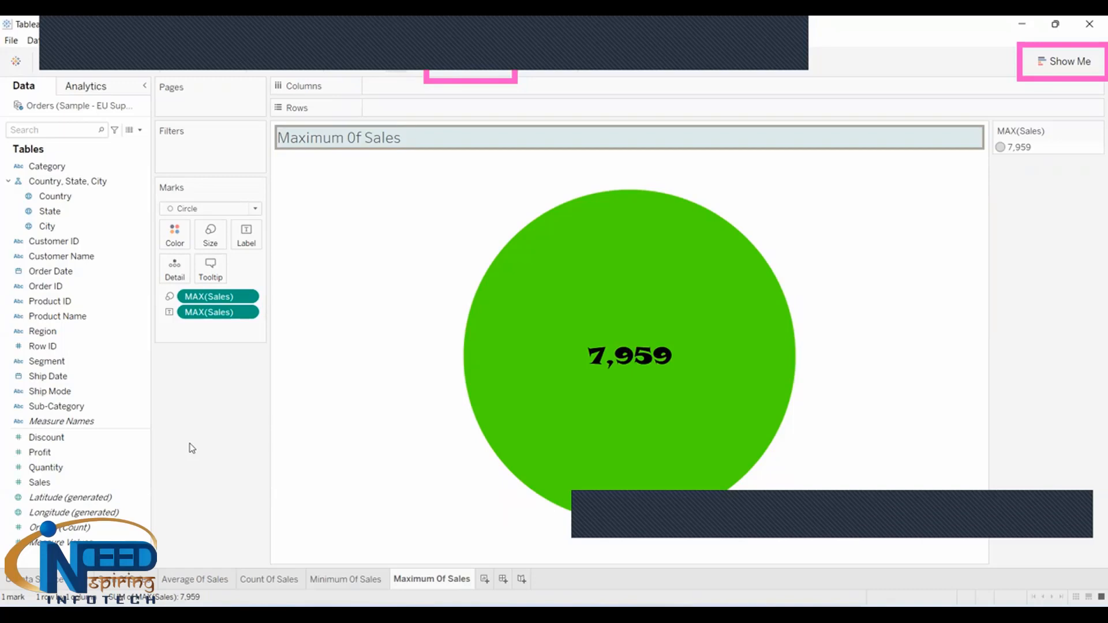
Step: Create a new dashboard and name it "Univariate Analysis of Sales"
left_click(504, 579)
double_click(490, 580)
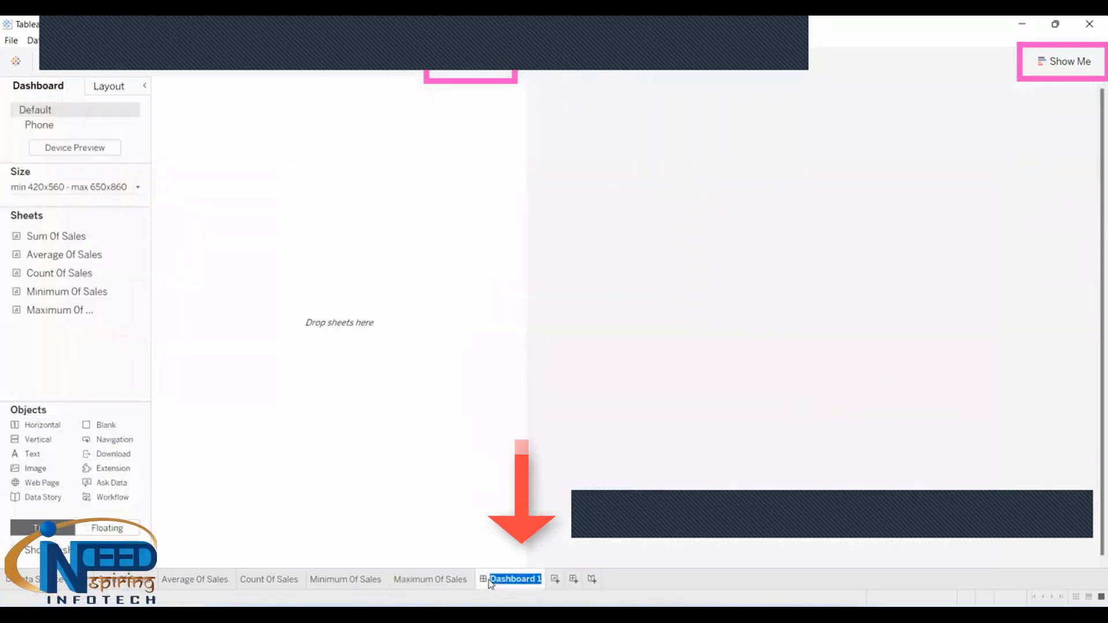
type("Univari")
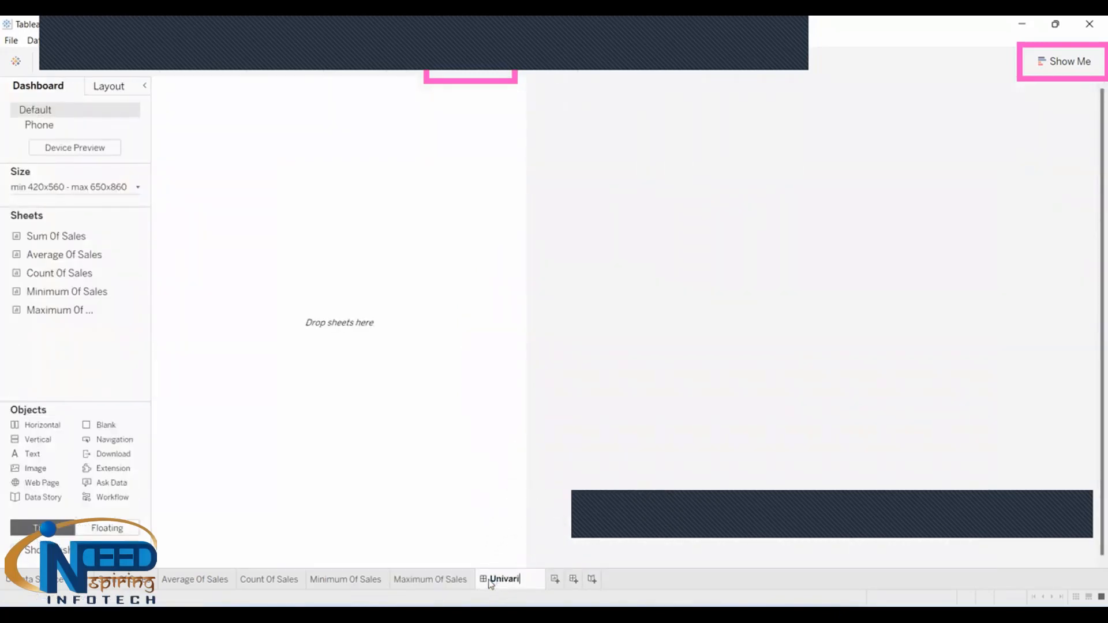
key("Caps_Lock")
key("Caps_Lock")
type("a")
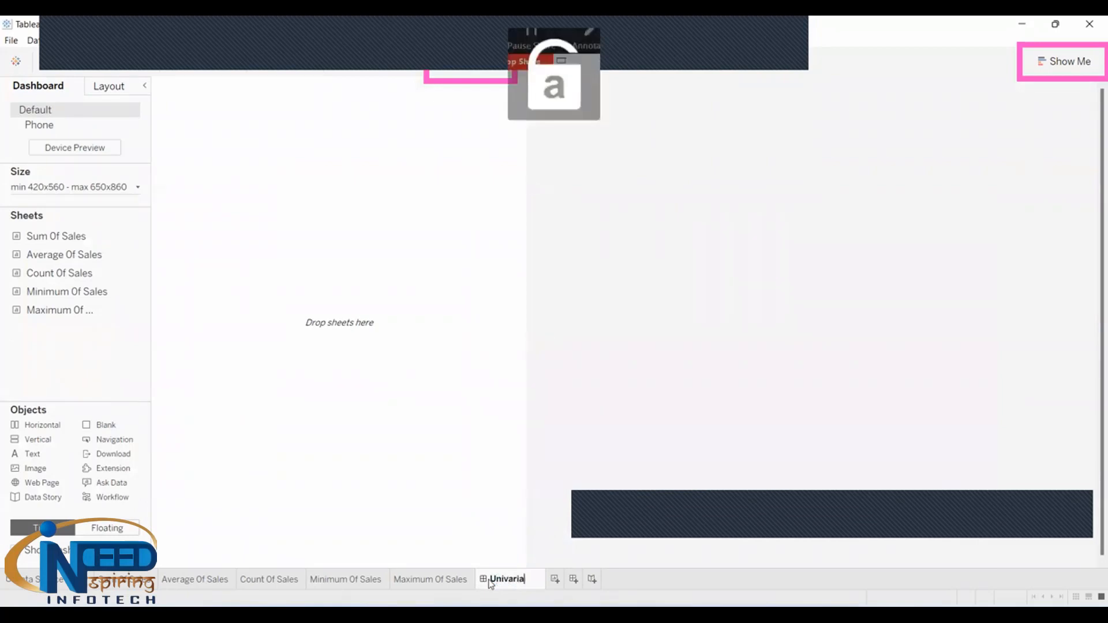
type("te Anal")
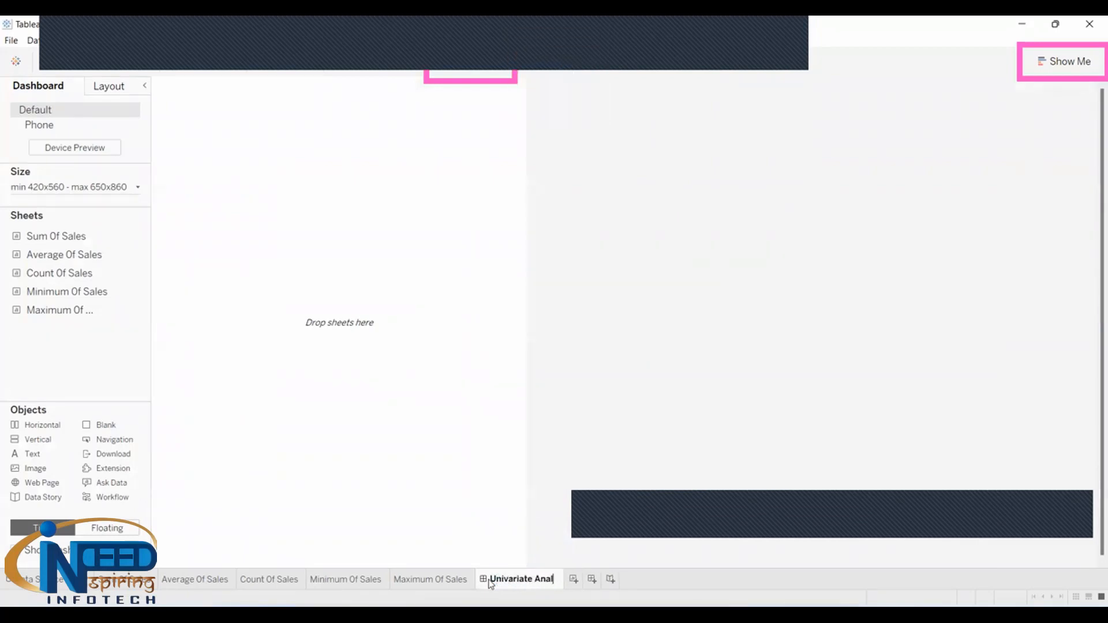
type("ysis of Sales")
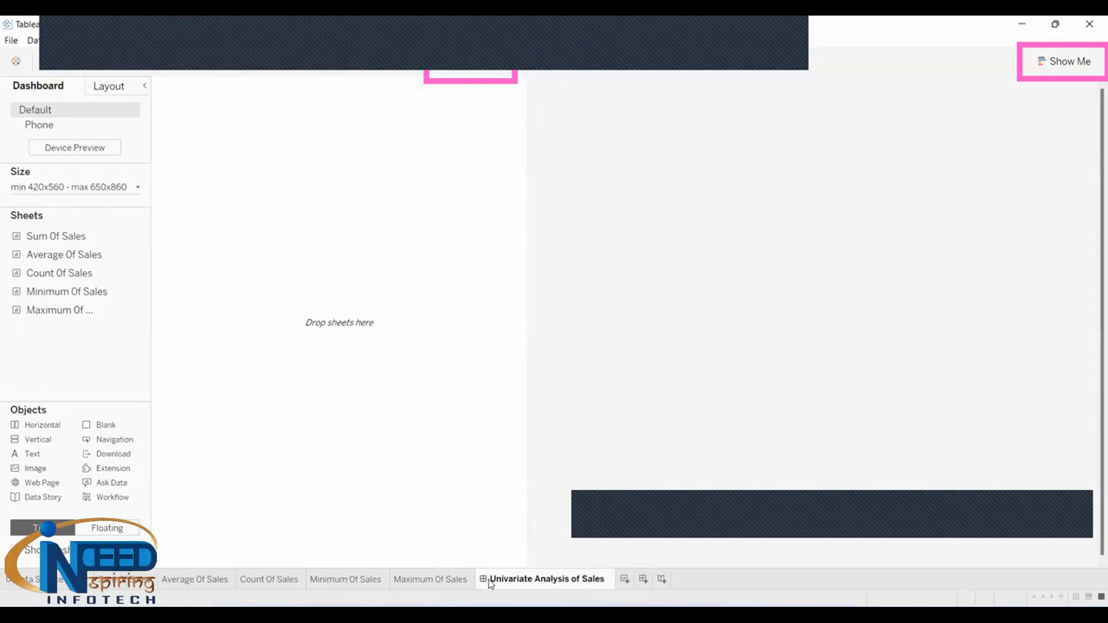
key("Return")
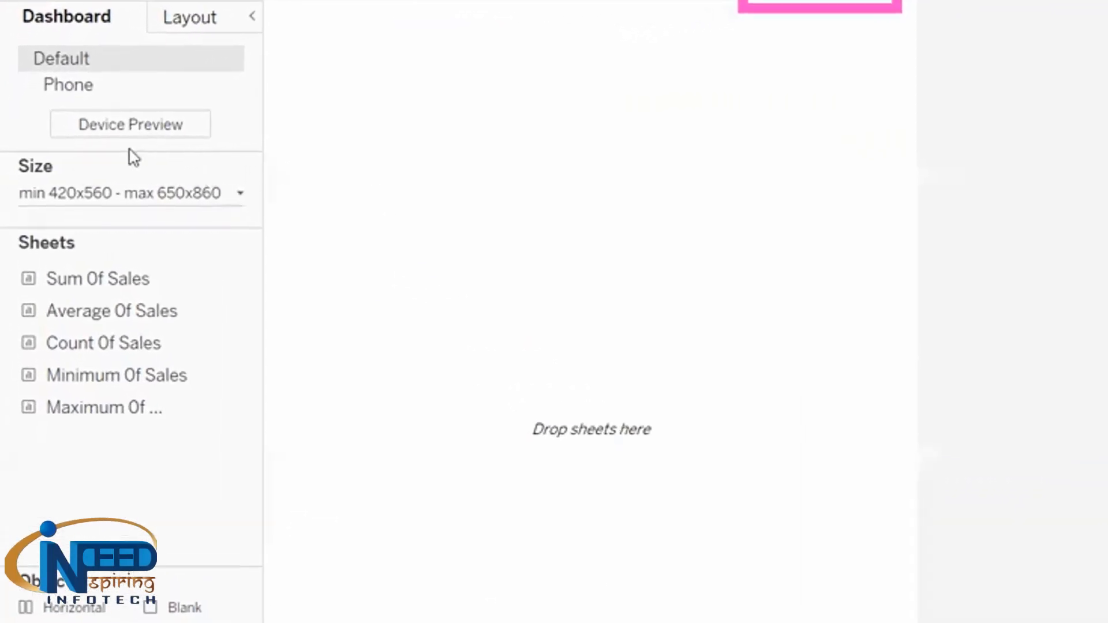
Step: Set the dashboard size to Automatic so that it fits any screen
left_click(115, 196)
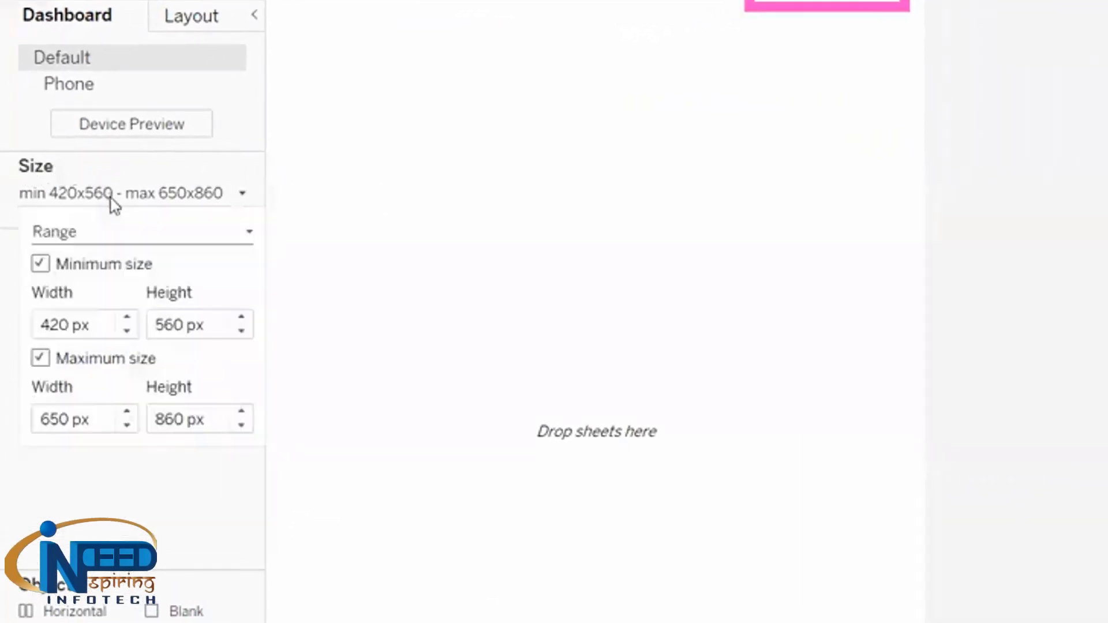
left_click(67, 232)
left_click(70, 274)
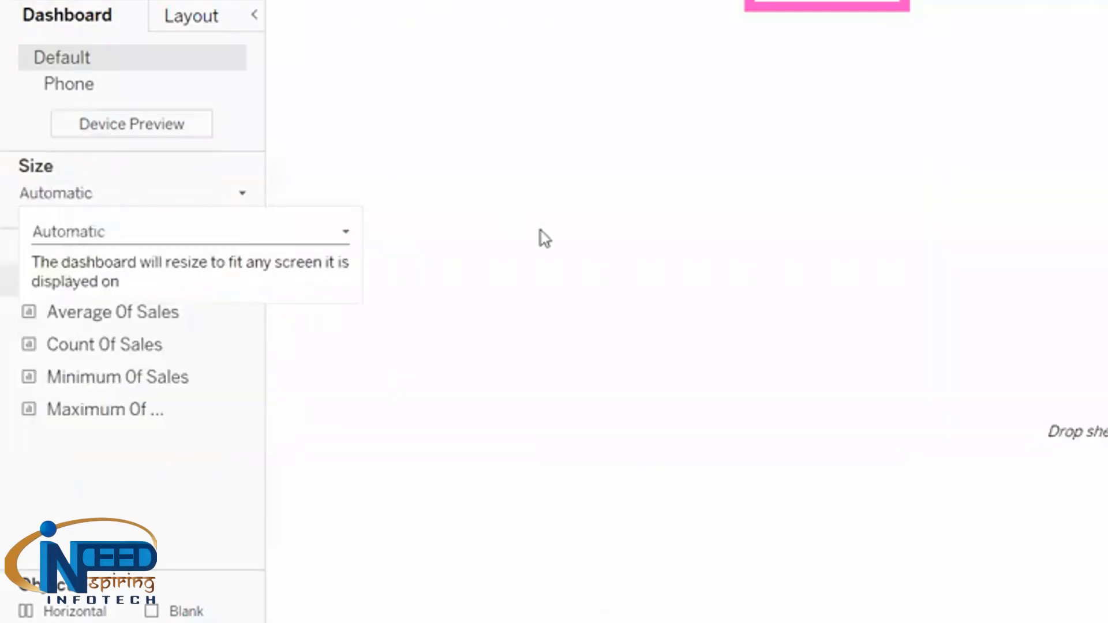
left_click(579, 256)
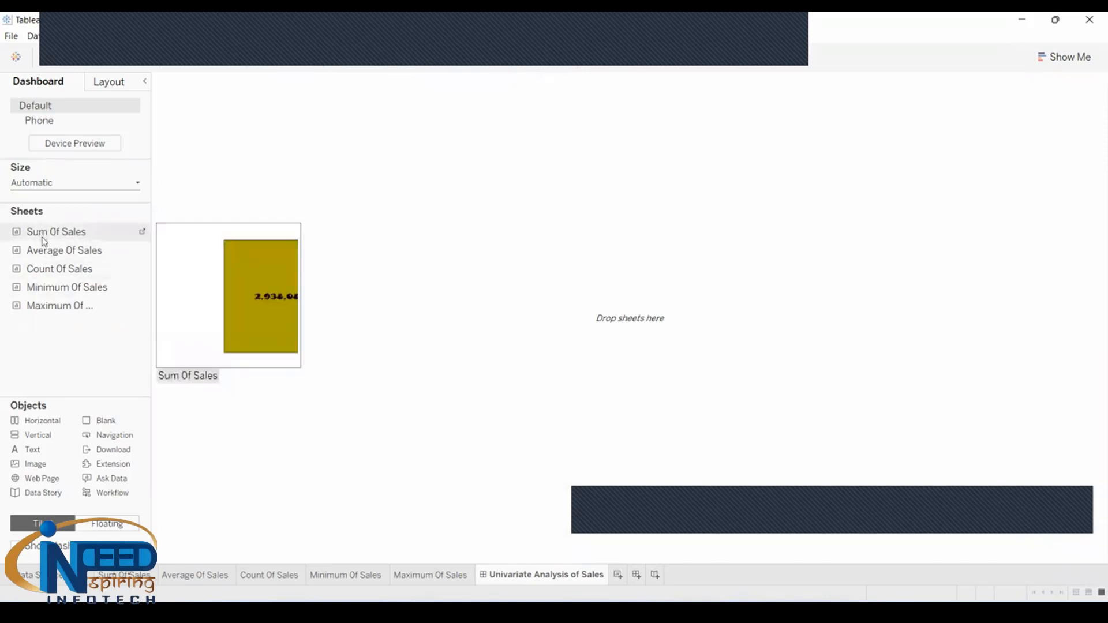
Step: Place Sum Of Sales and Average Of Sales side by side on the dashboard, Count beneath Sum, and Minimum and Maximum stacked beneath Average
left_click_drag(40, 239, 429, 289)
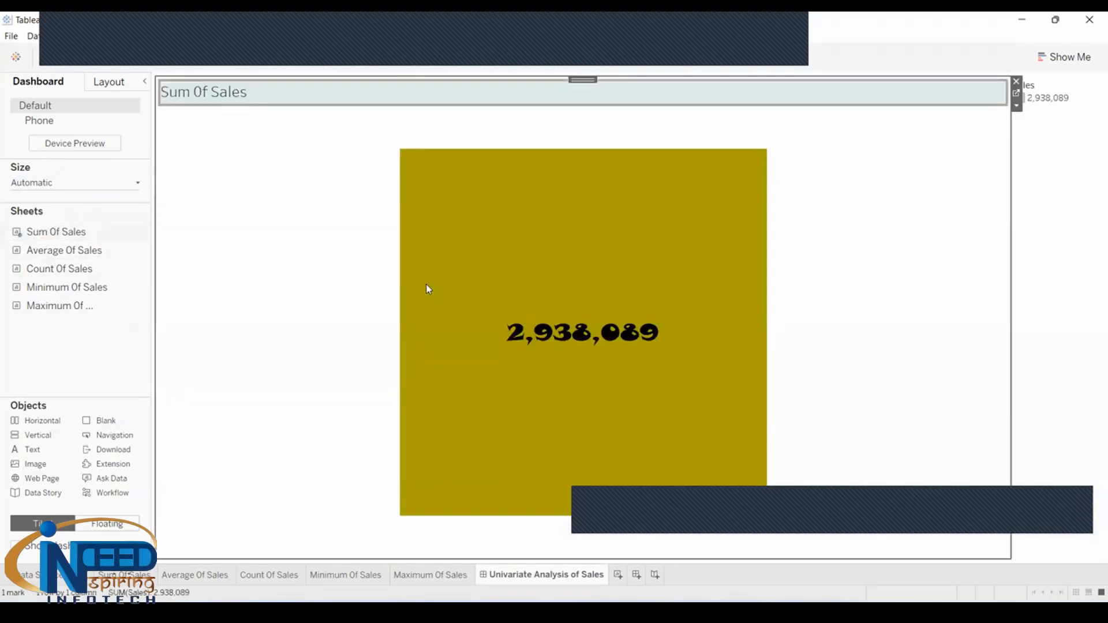
left_click_drag(145, 255, 784, 296)
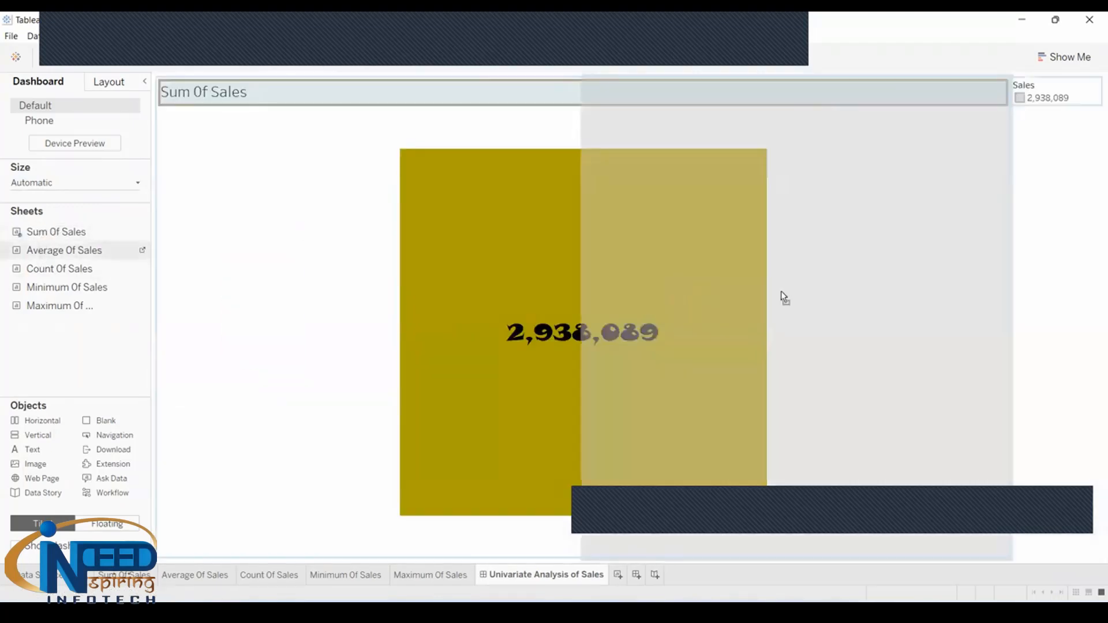
left_click_drag(872, 307, 872, 307)
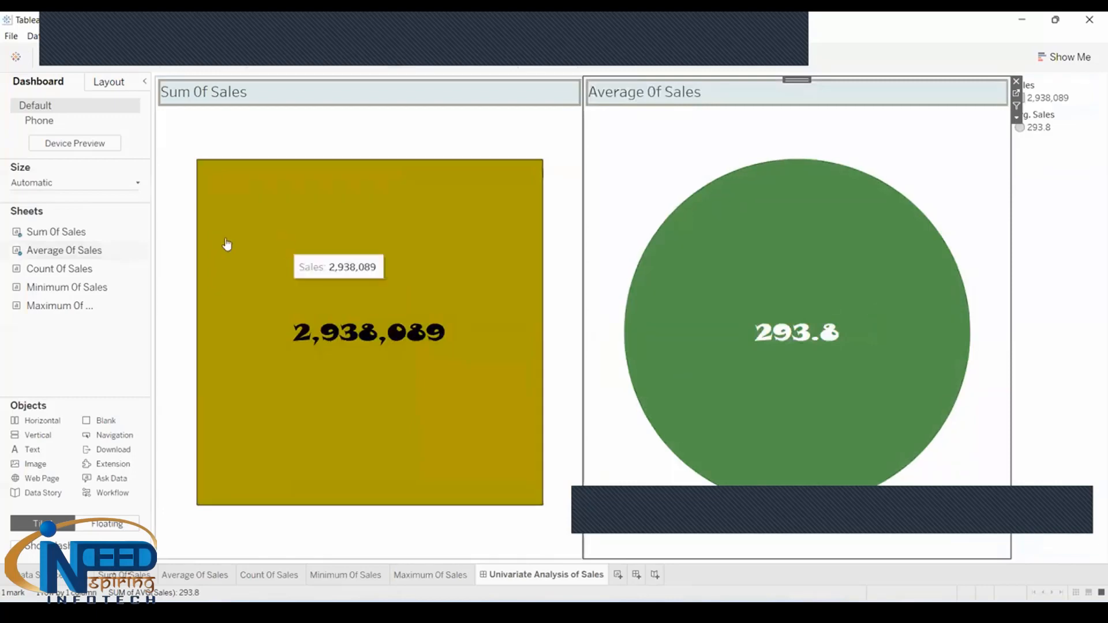
left_click_drag(58, 277, 413, 506)
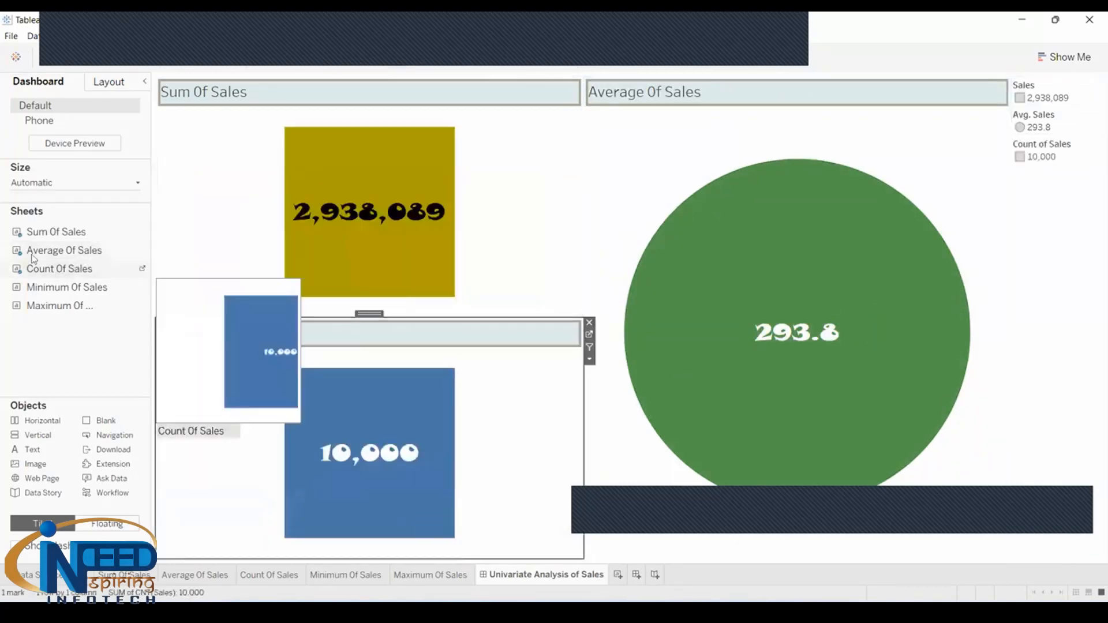
left_click_drag(40, 288, 772, 494)
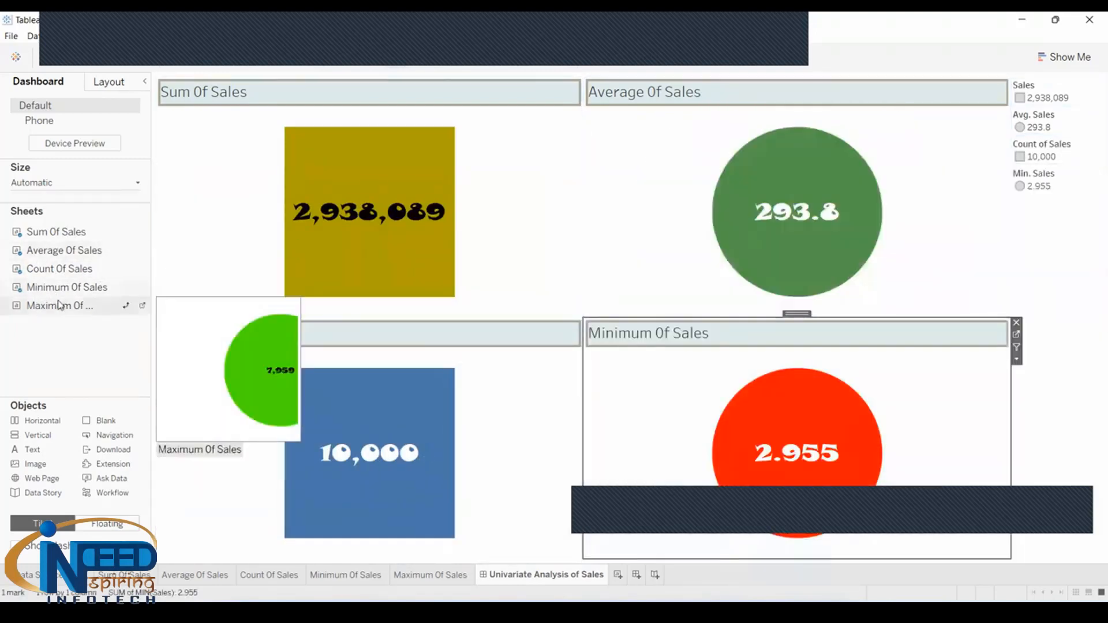
left_click_drag(55, 306, 872, 526)
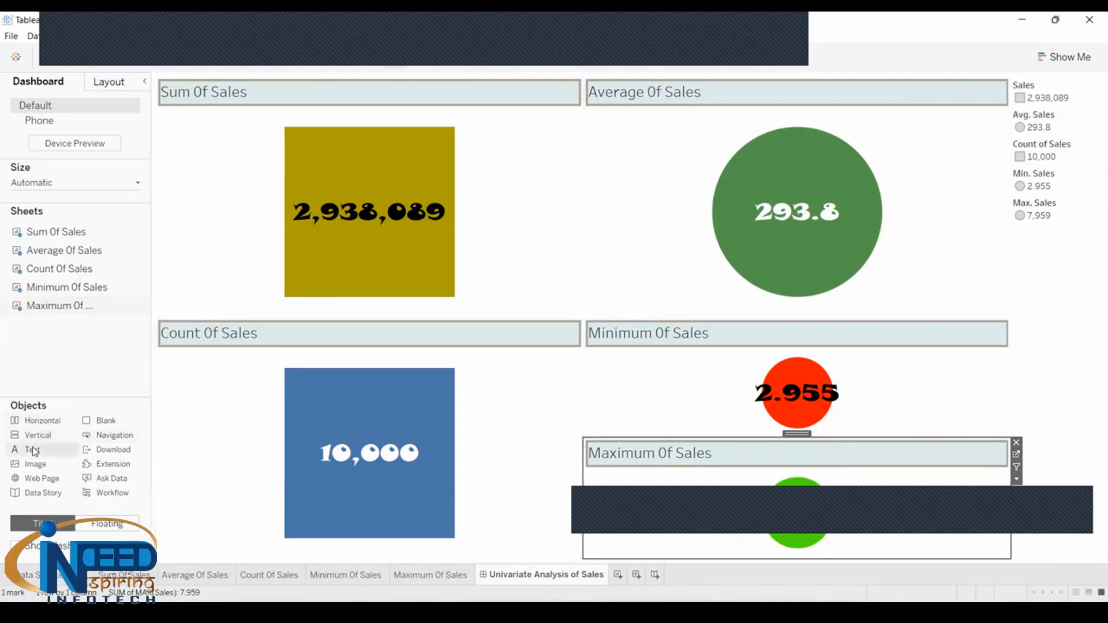
Step: Add a text object across the top of the dashboard, formatted in 28 pt Viner Hand ITC, centered and black
mouse_move(34, 451)
left_mouse_down()
mouse_move(601, 81)
mouse_move(569, 81)
mouse_move(583, 92)
mouse_move(594, 74)
mouse_move(584, 74)
left_mouse_up()
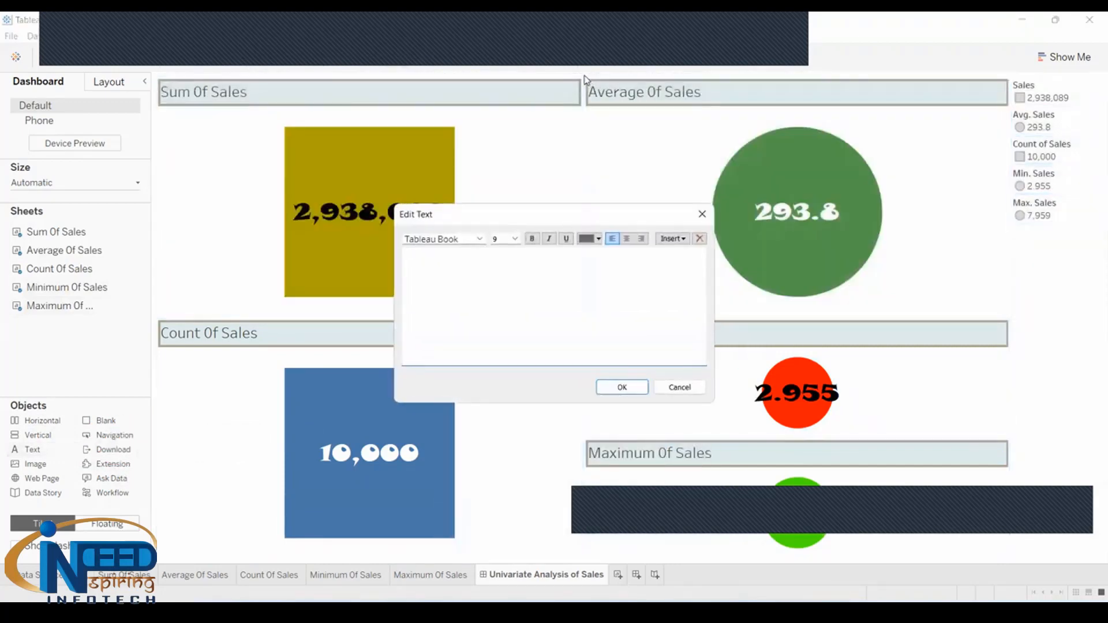
left_click(513, 239)
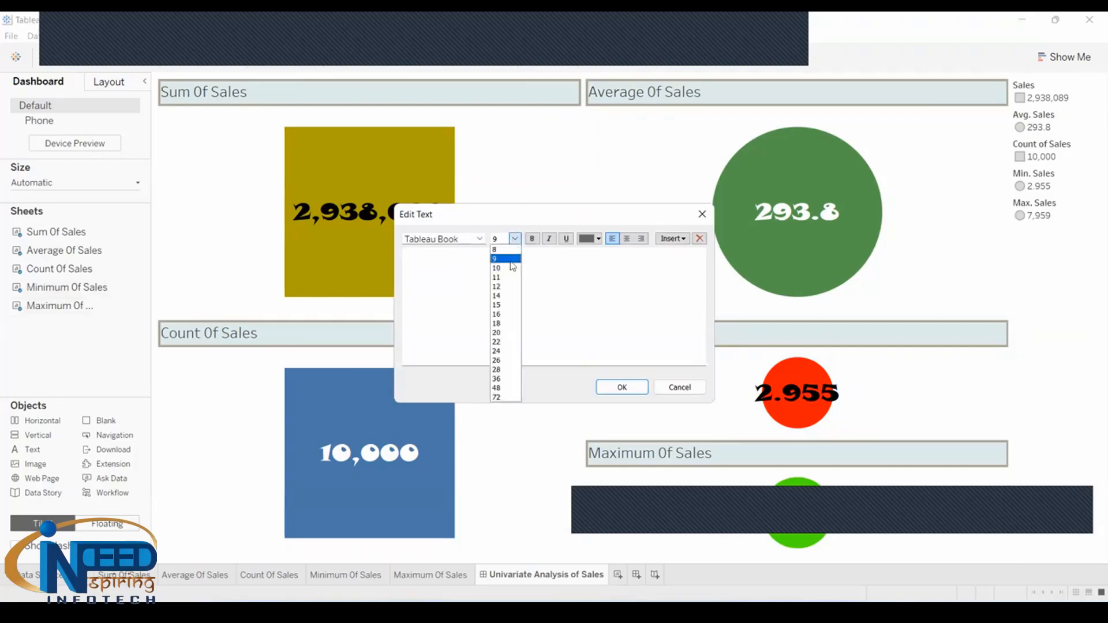
left_click(500, 369)
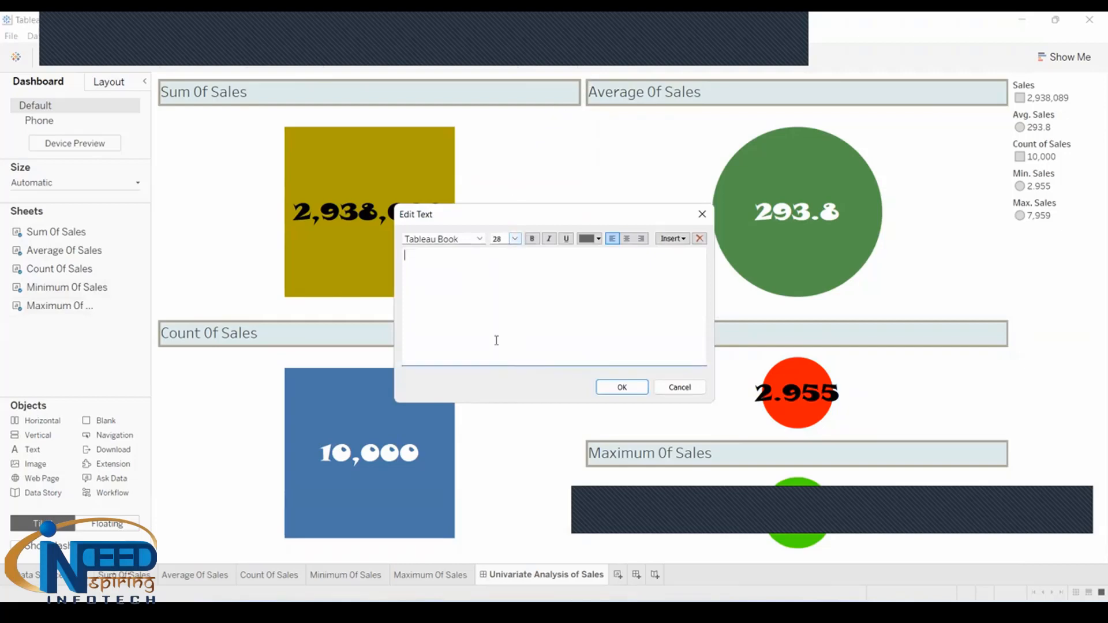
left_click(479, 239)
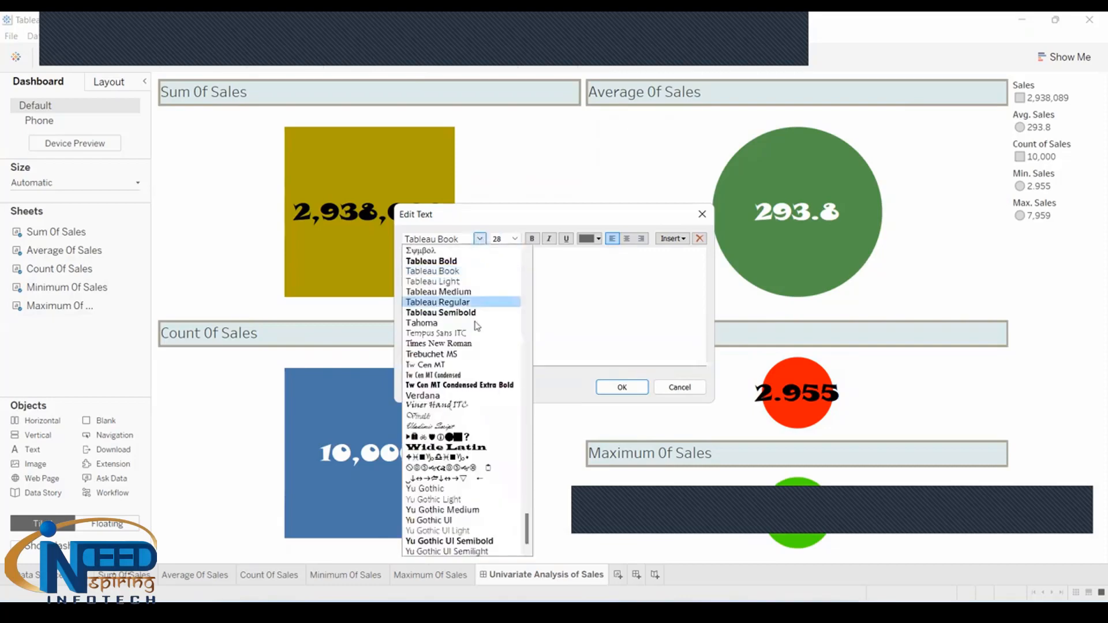
left_click(452, 404)
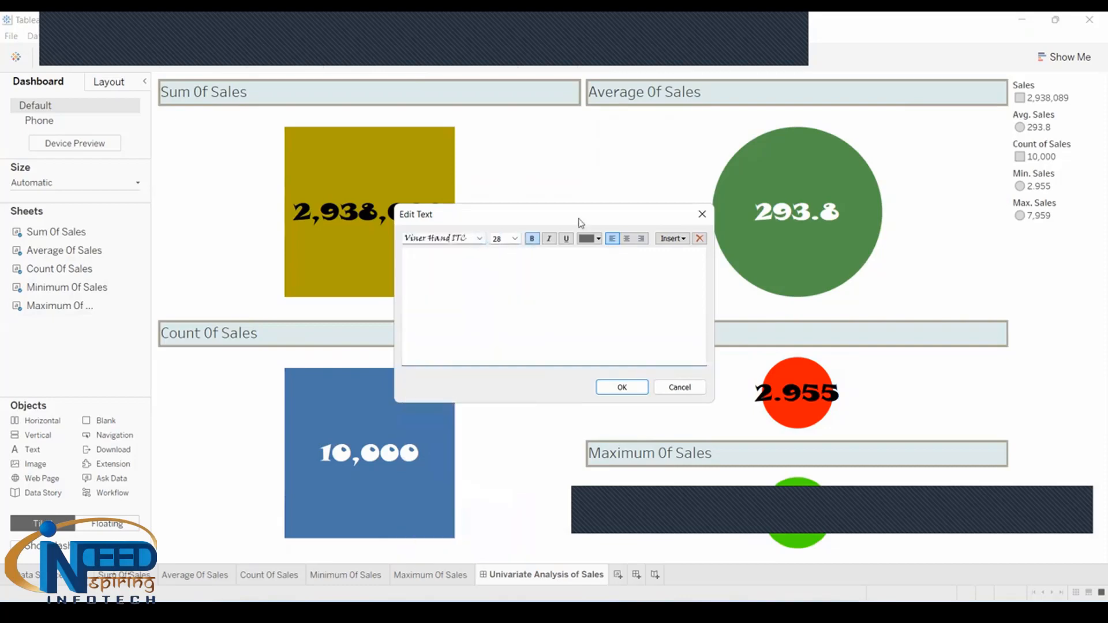
left_click(627, 238)
left_click(599, 239)
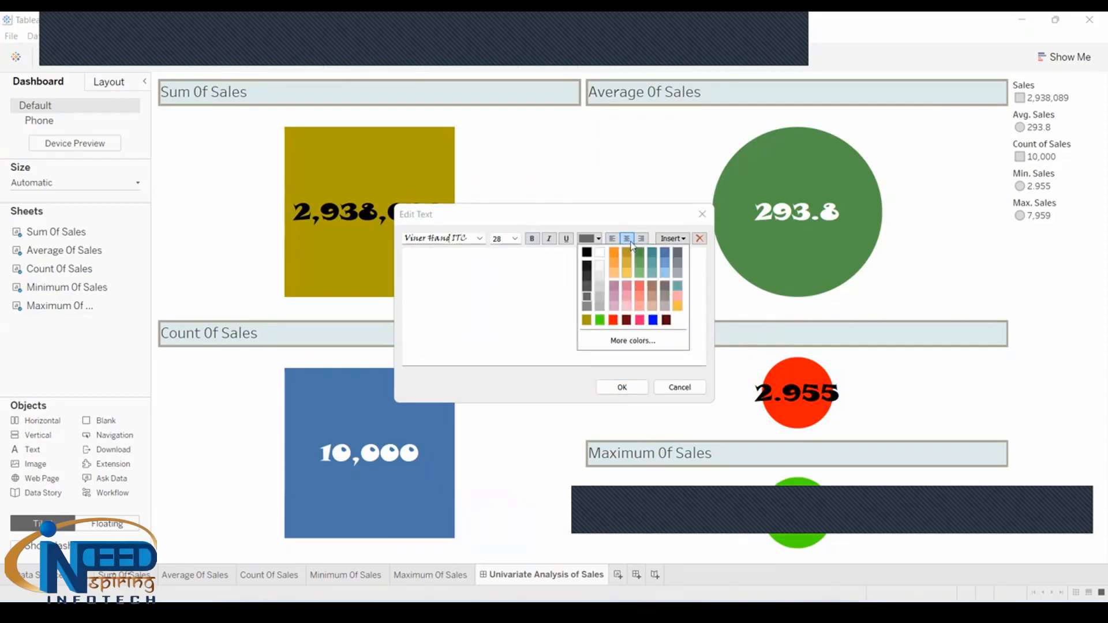
left_click(587, 252)
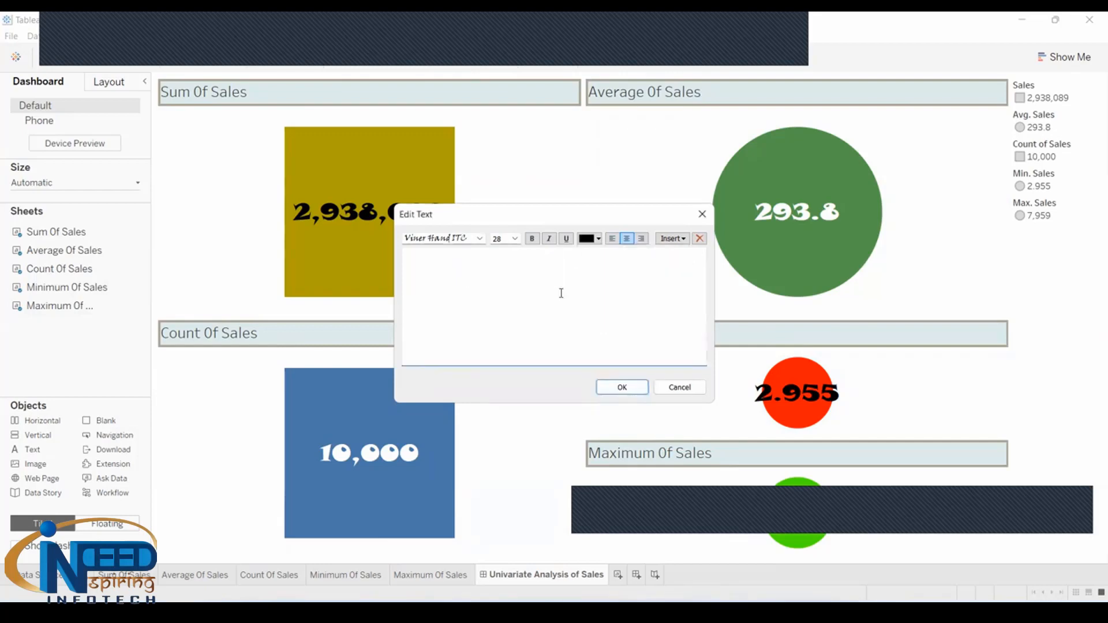
Step: Enter "Univariate Analysis of Sales Field" as the title text and shrink the title area to a single-line strip
type("Univar")
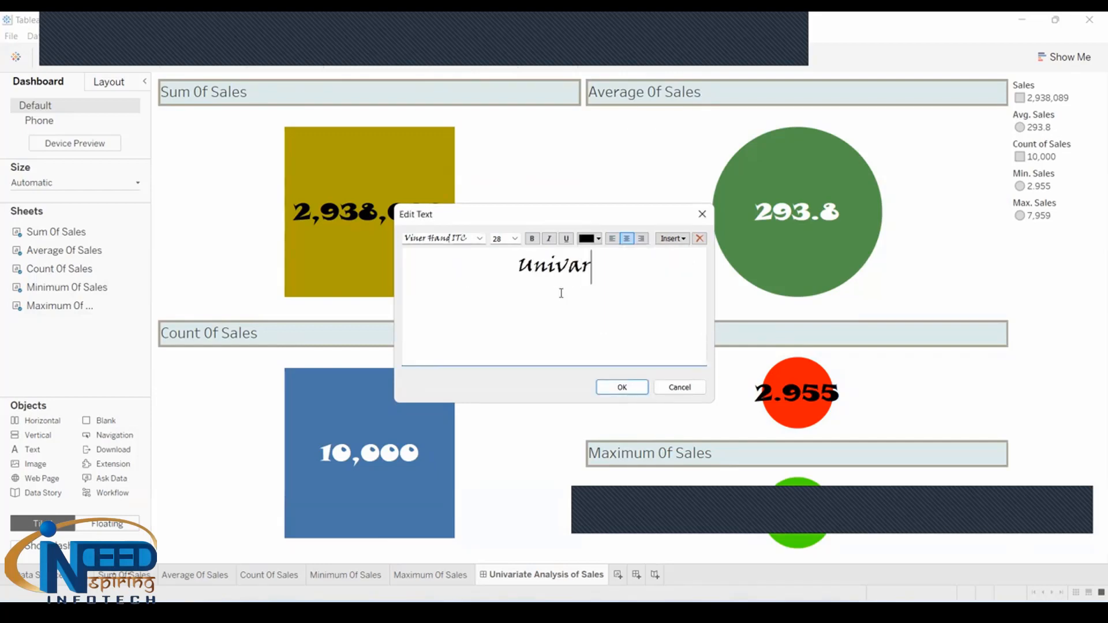
type("iate A")
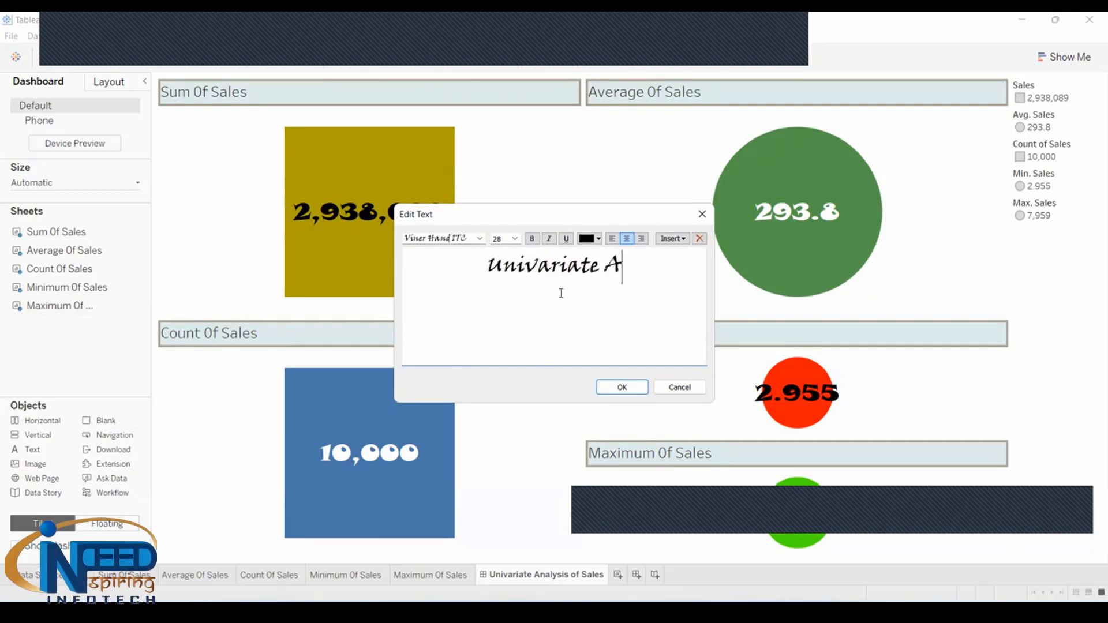
type("nalysis")
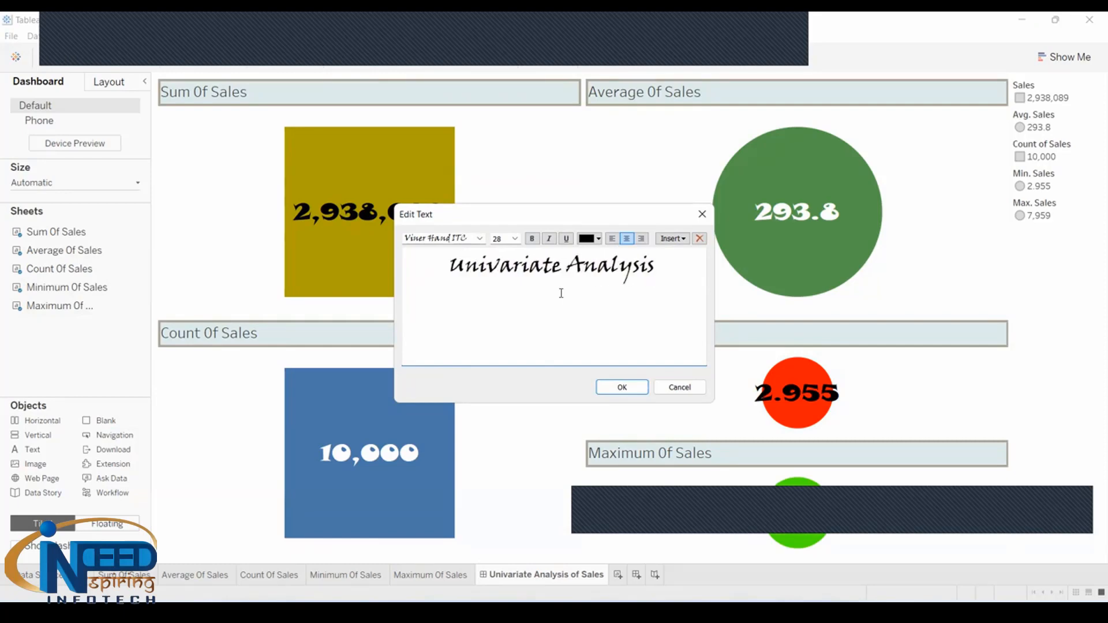
type(" of Sales")
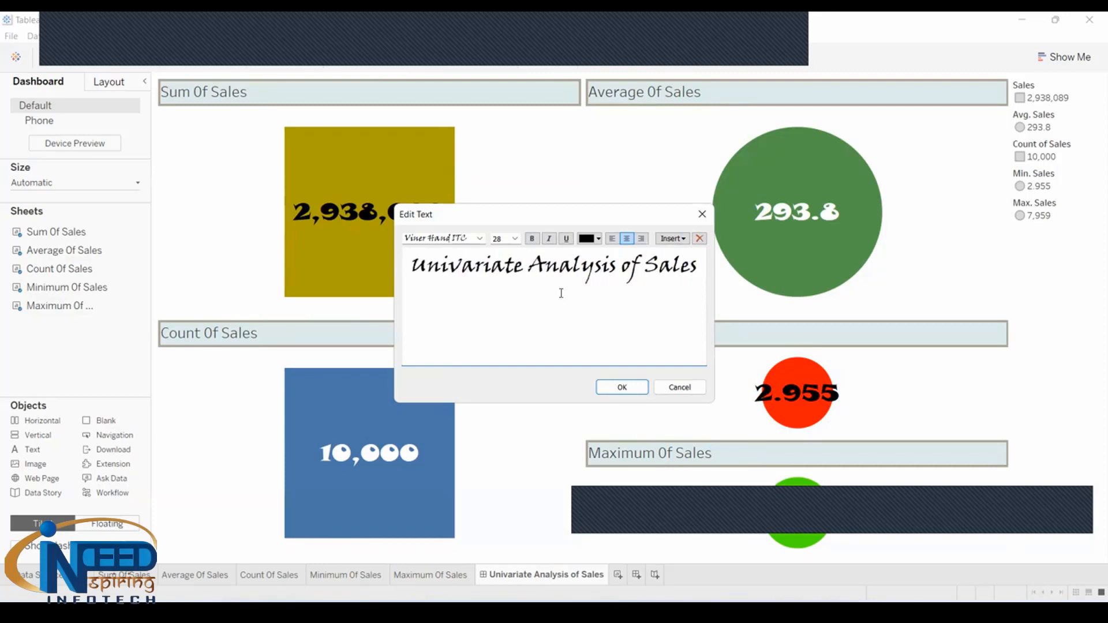
type(" Field")
left_click(628, 386)
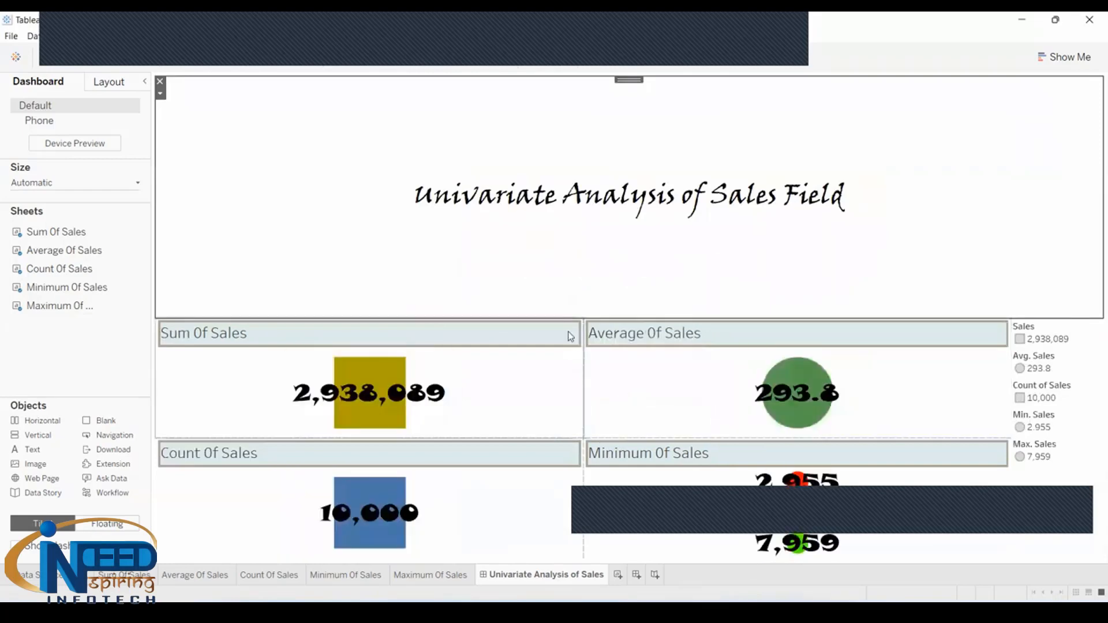
left_click_drag(580, 315, 588, 123)
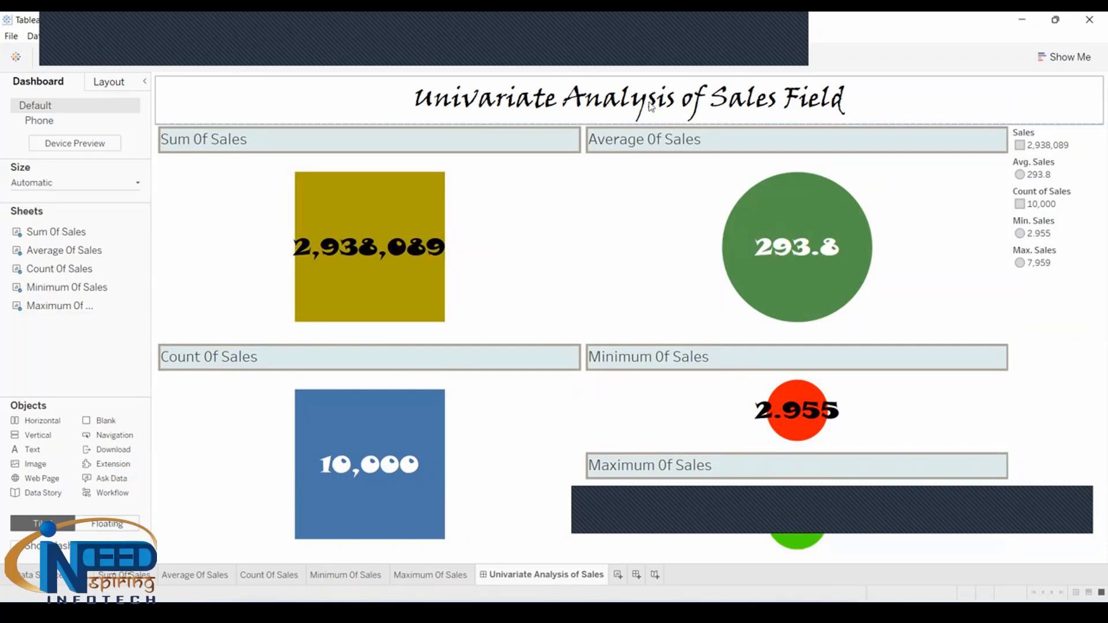
Step: Adjust the heights of the Average, Minimum and Maximum Of Sales views so the three stacked circles are roughly equal in size
left_click(694, 337)
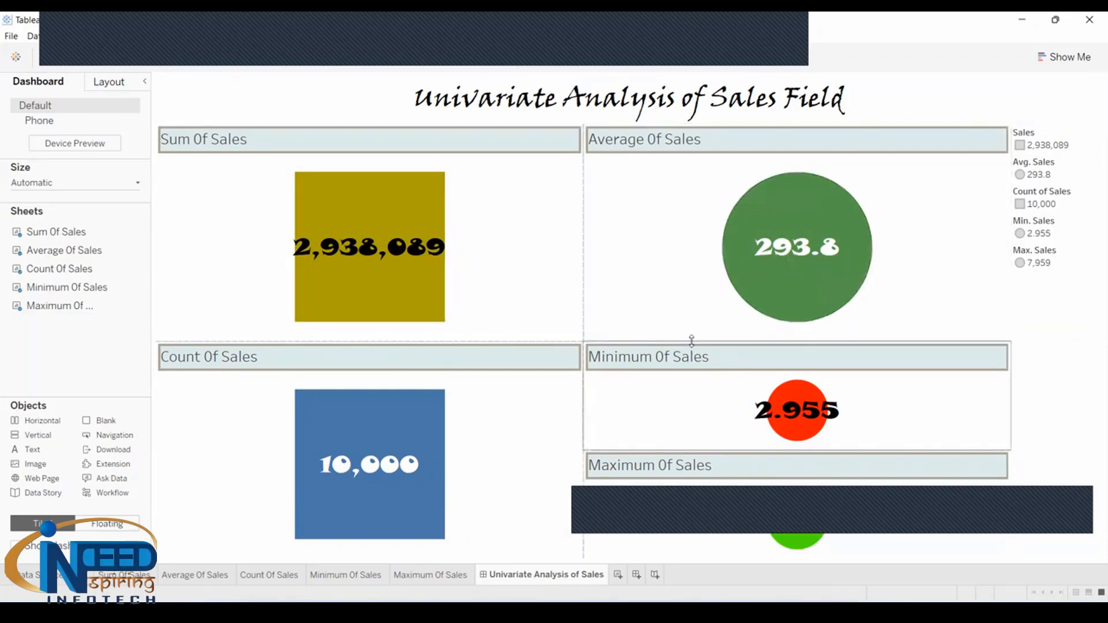
left_click_drag(693, 339, 688, 272)
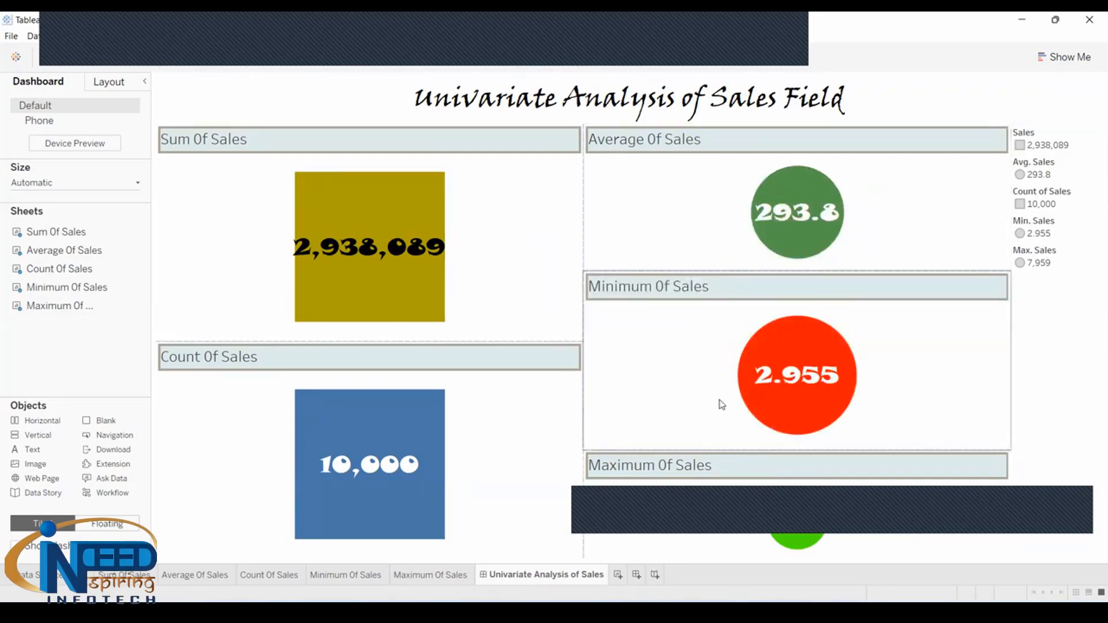
left_click_drag(658, 449, 657, 411)
mouse_move(778, 208)
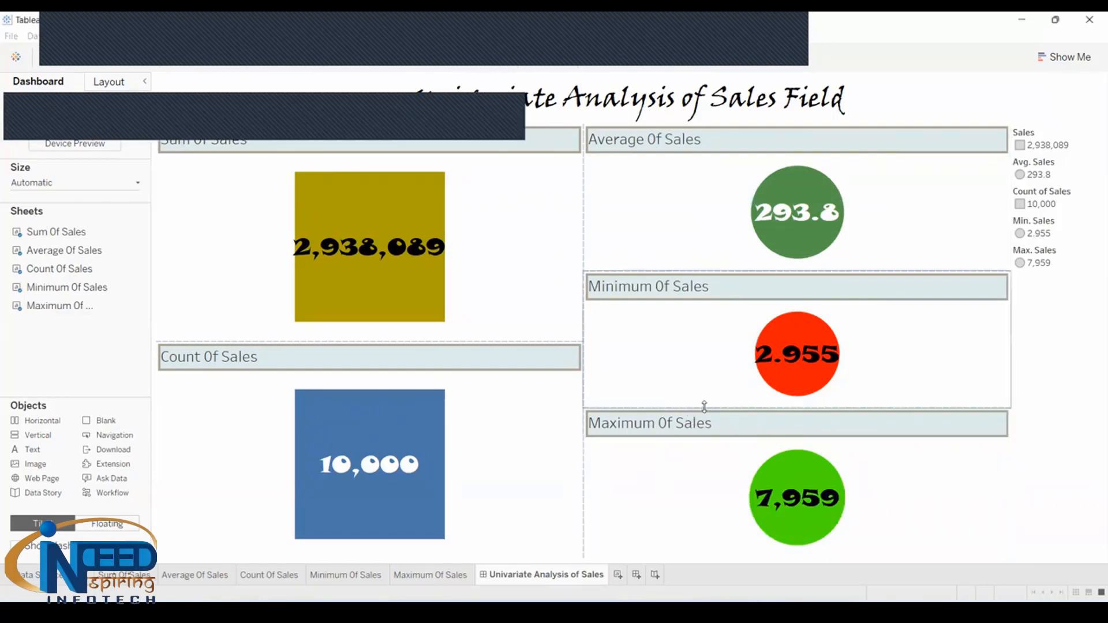
left_click_drag(705, 409, 705, 416)
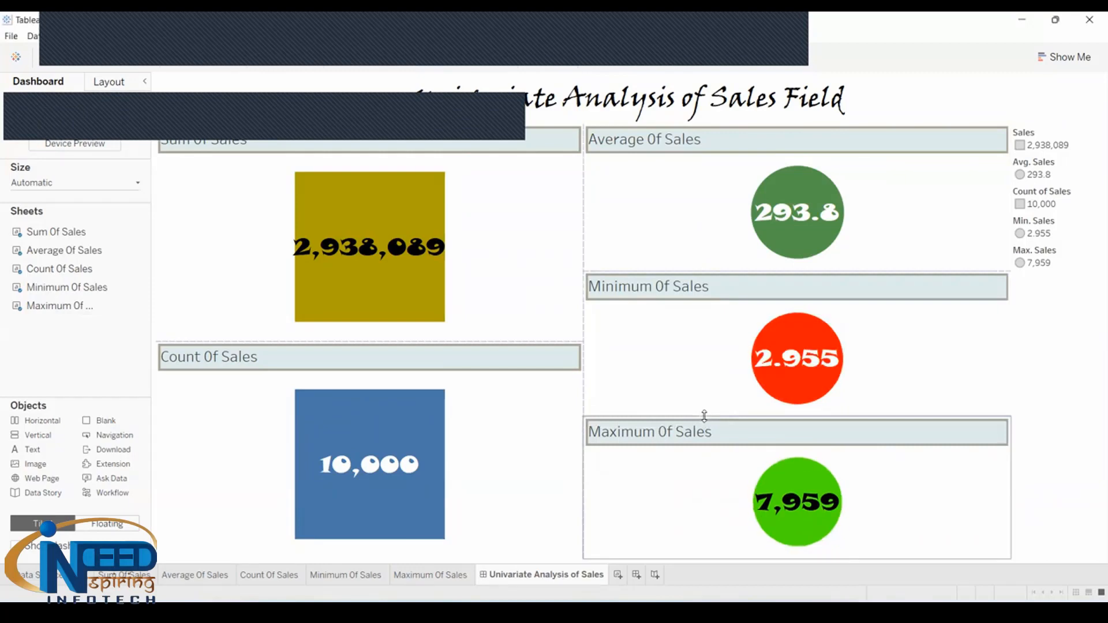
mouse_move(685, 264)
left_mouse_down()
mouse_move(687, 275)
mouse_move(686, 264)
left_mouse_up()
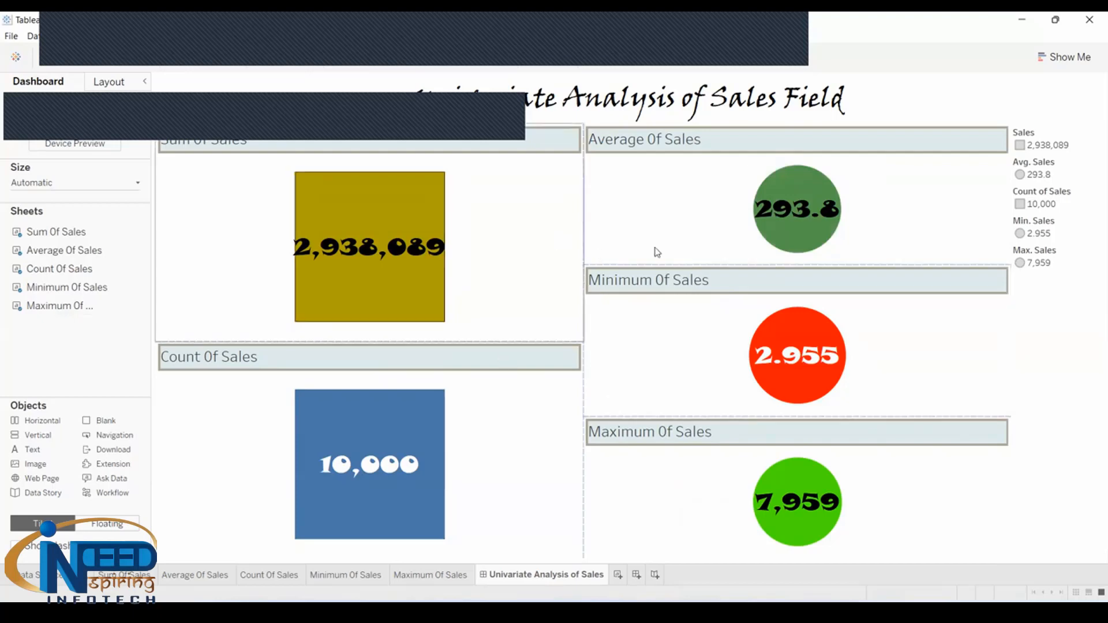
Step: Remove the Sales, Avg. Sales, Count of Sales, Min. Sales and Max. Sales legends from the dashboard
mouse_move(759, 238)
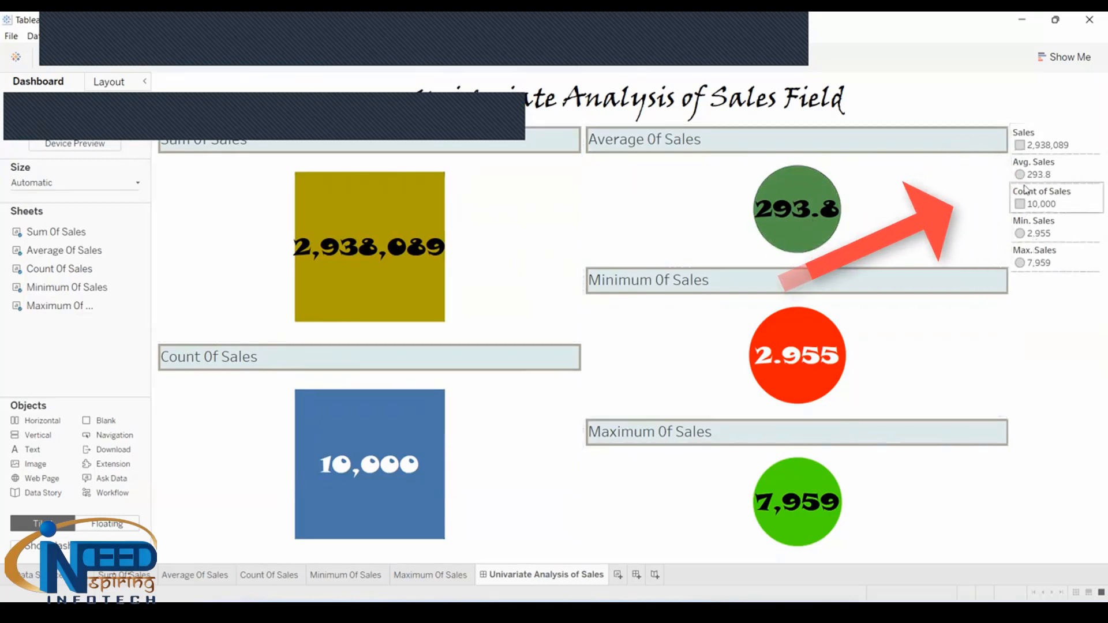
left_click(1071, 136)
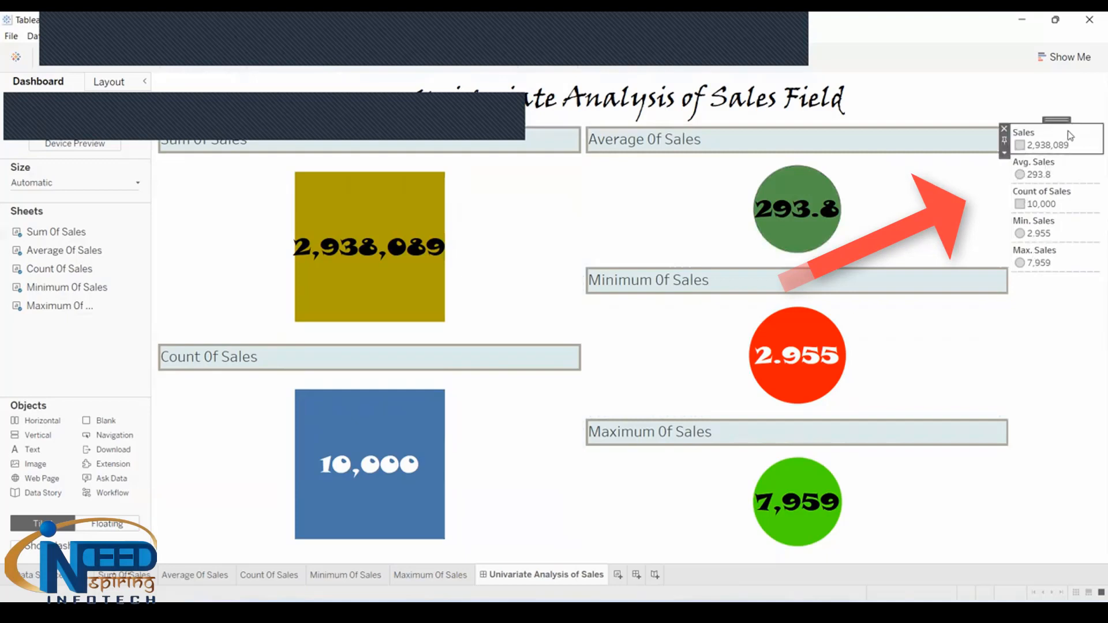
left_click(1006, 130)
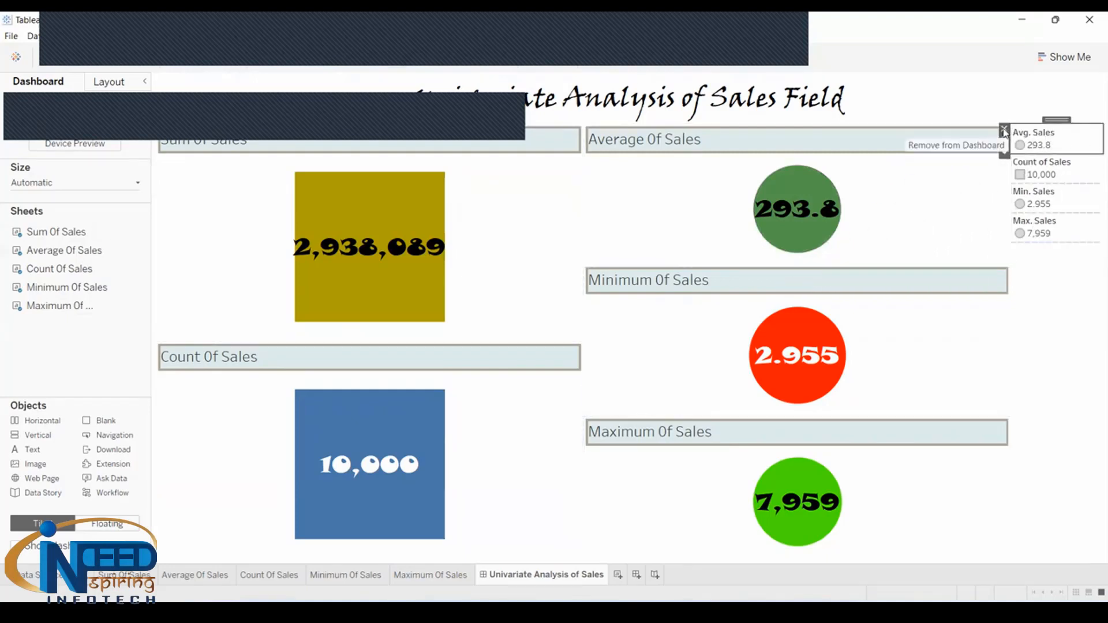
left_click(1006, 131)
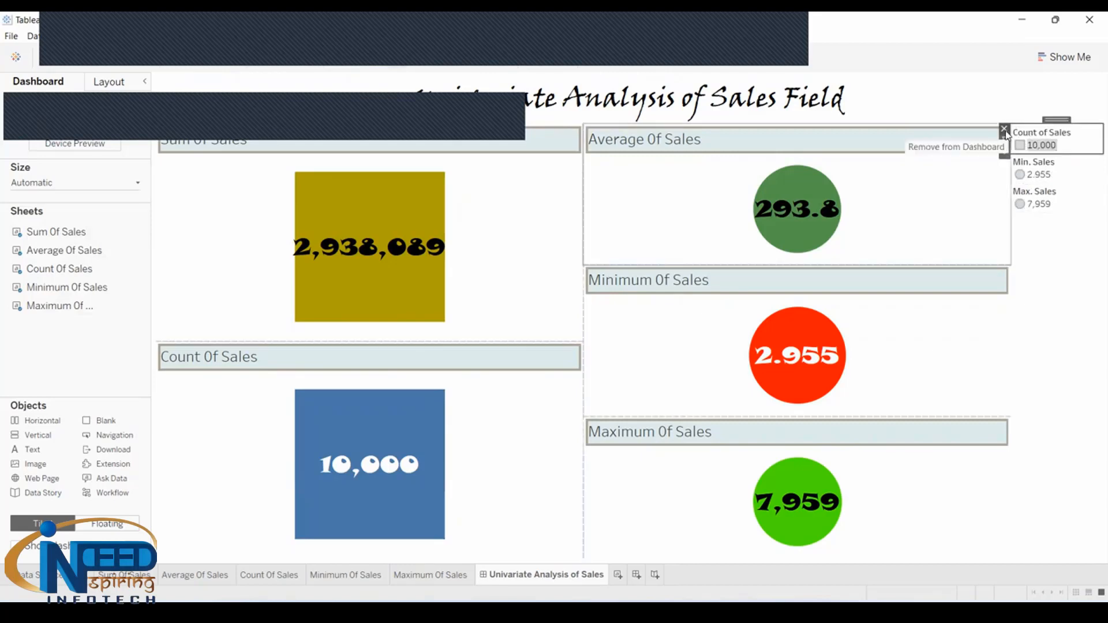
left_click(1006, 131)
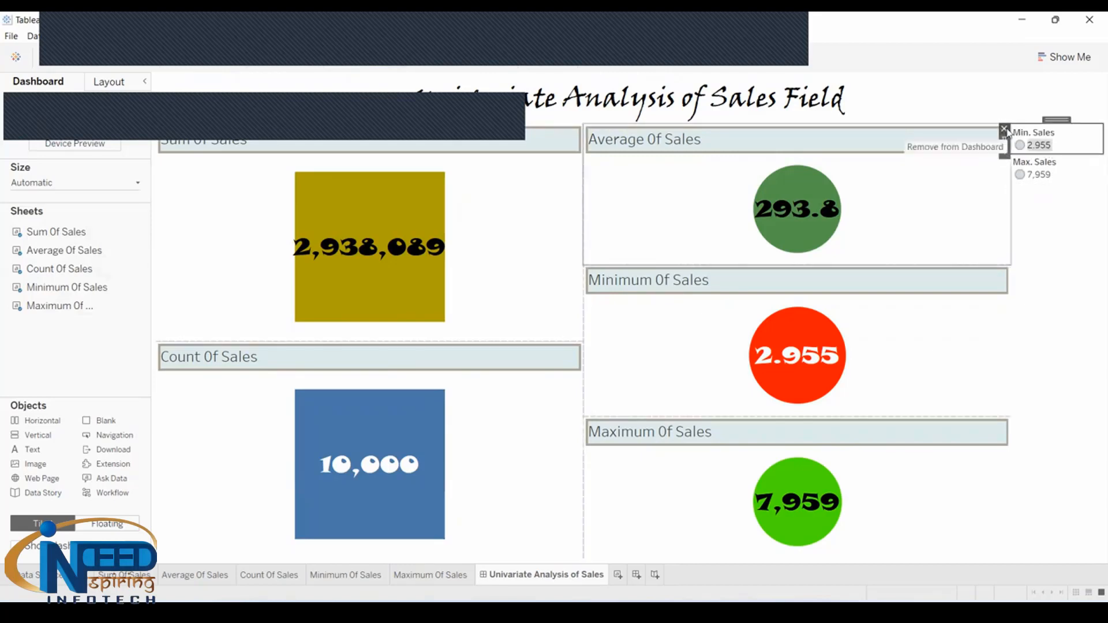
left_click(1006, 131)
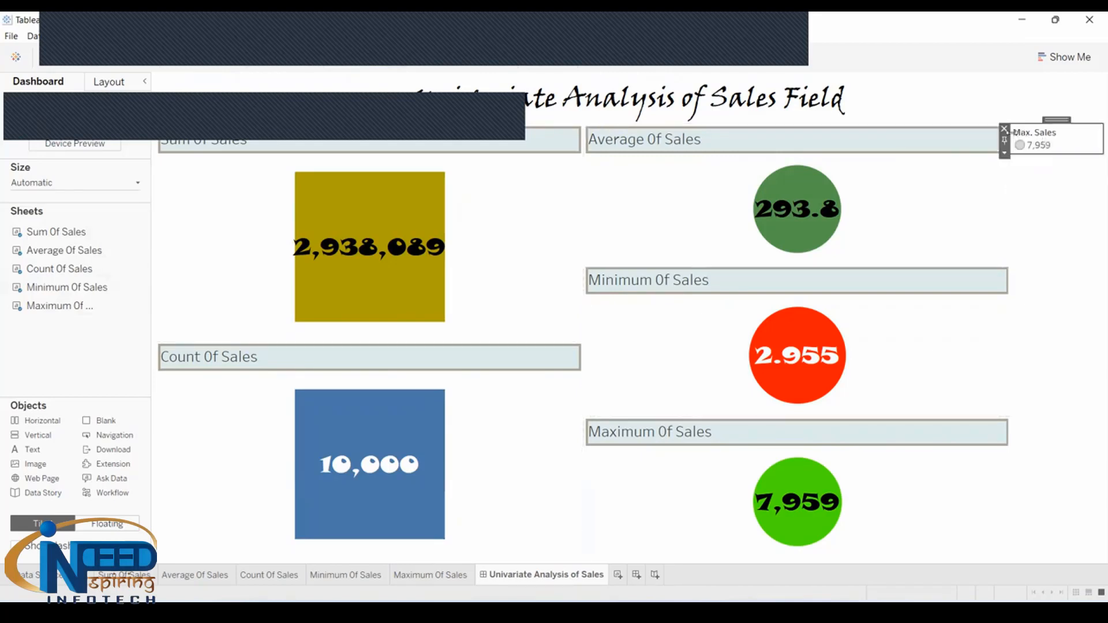
left_click(1006, 130)
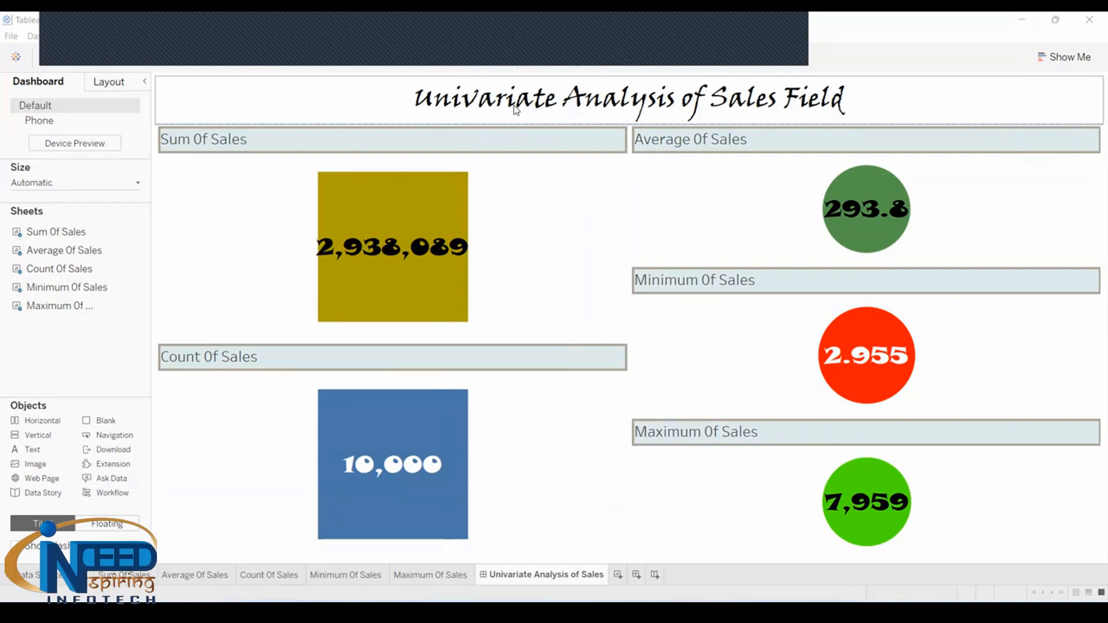
Step: Start saving the workbook to Tableau Public and sign in with the account e-mail and password
mouse_move(532, 234)
left_click(11, 37)
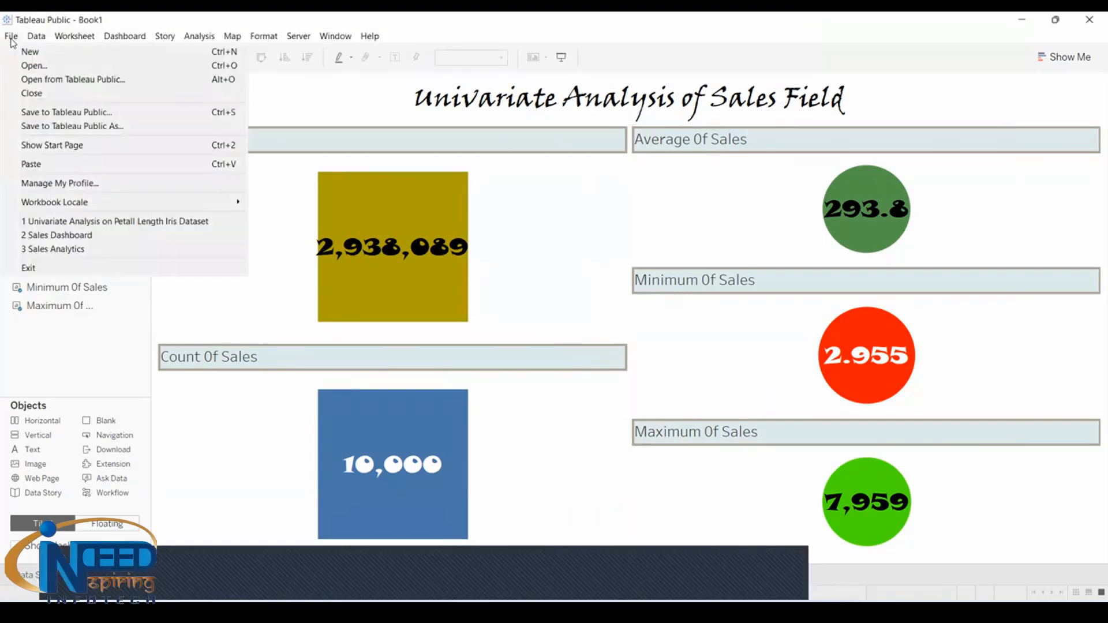
left_click(51, 113)
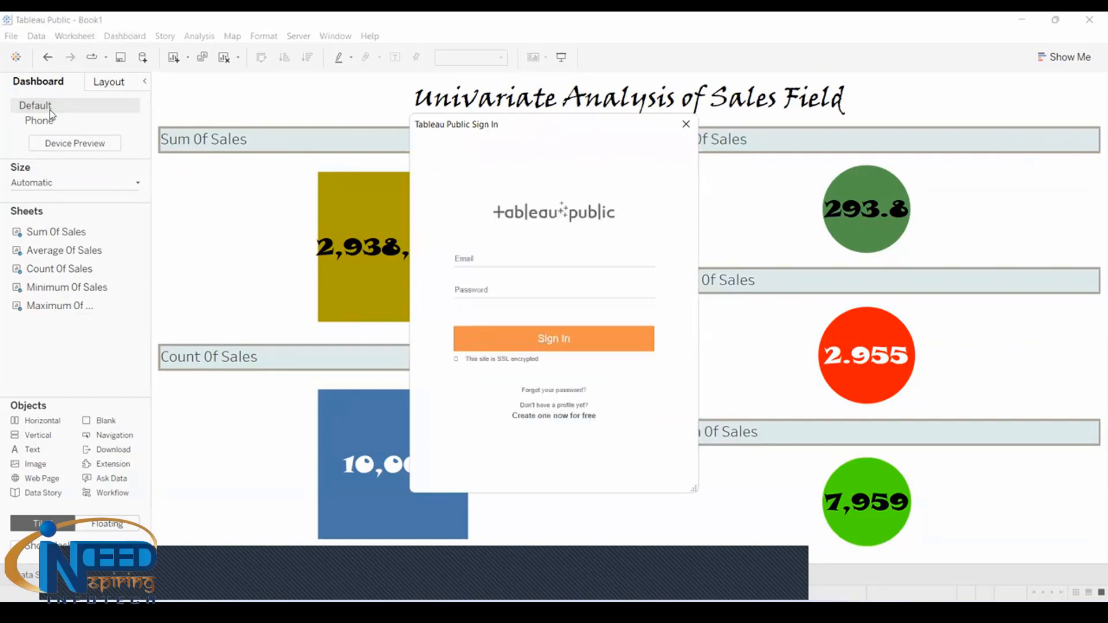
left_click(485, 254)
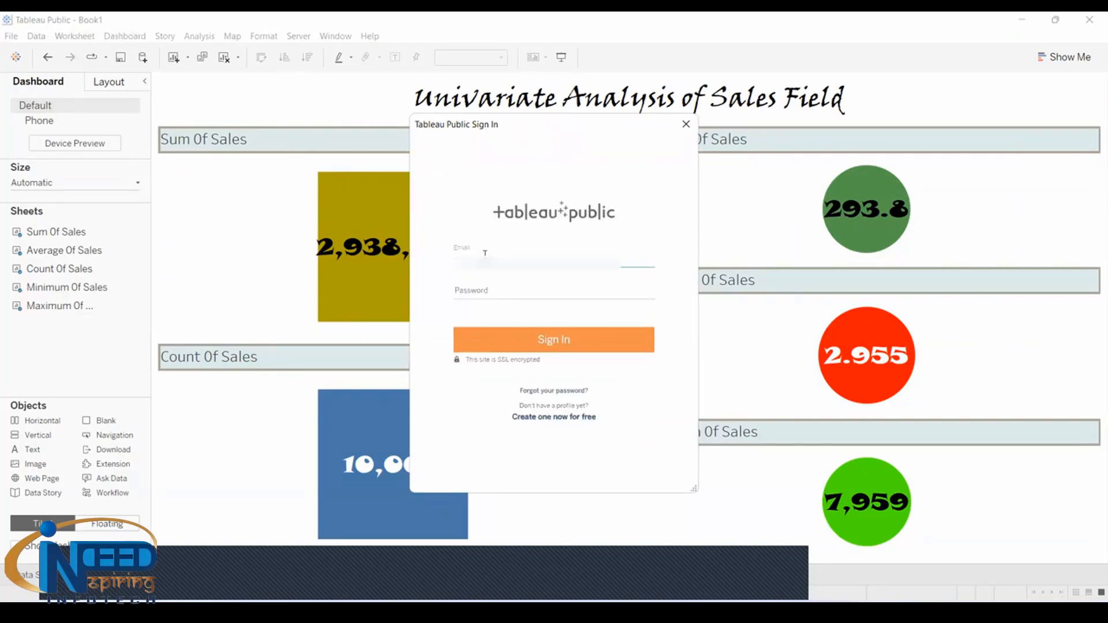
type("sh")
type("••")
type("•••")
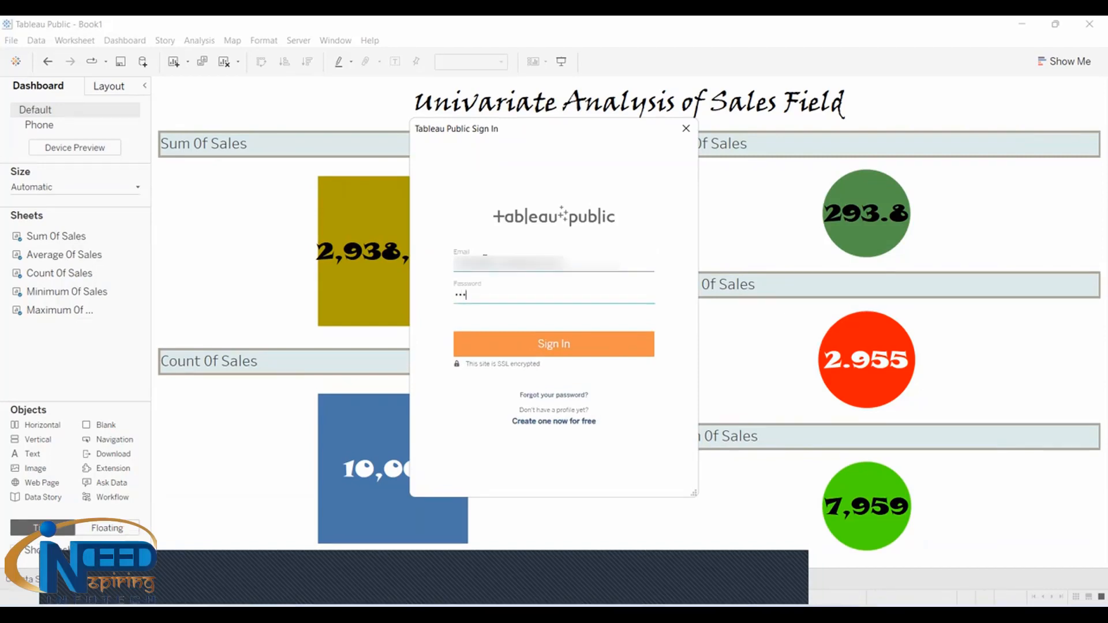
type("••••••")
key("Return")
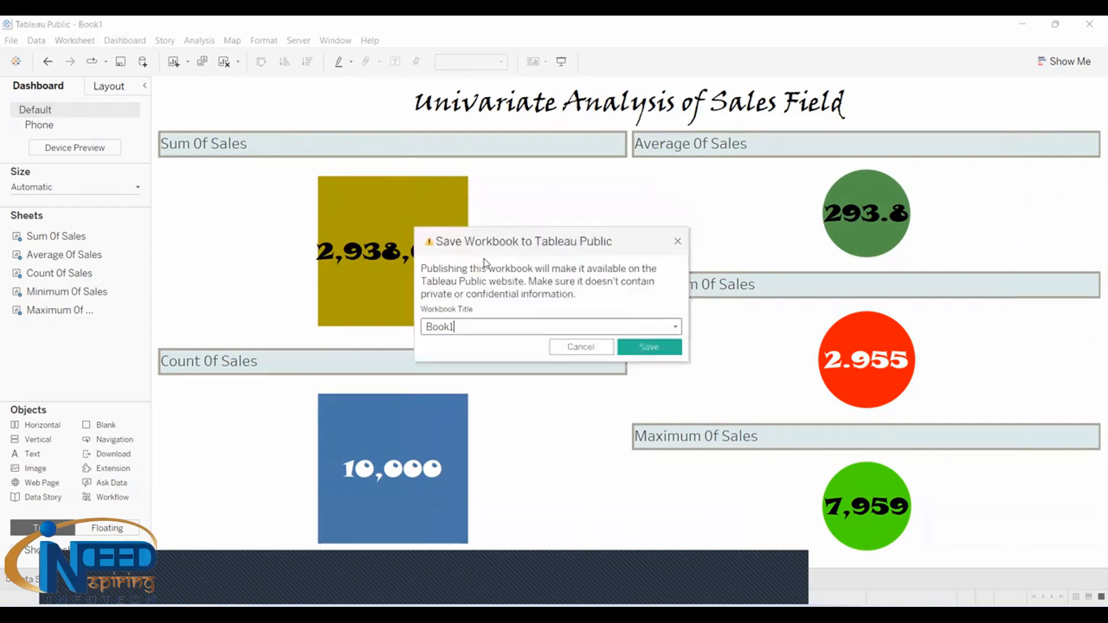
Step: Title the workbook "Univariate Analysis of Sales Field" and save it to Tableau Public
key("BackSpace")
key("BackSpace")
key("BackSpace")
key("BackSpace")
key("BackSpace")
type("Univariate Analysis of Sales Field")
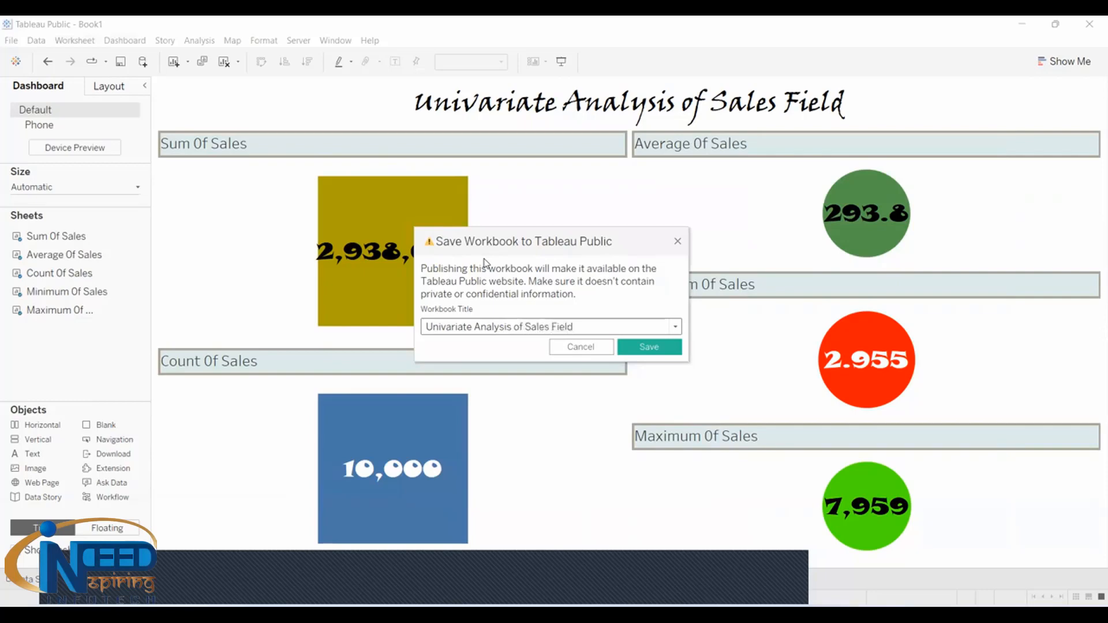
left_click(648, 348)
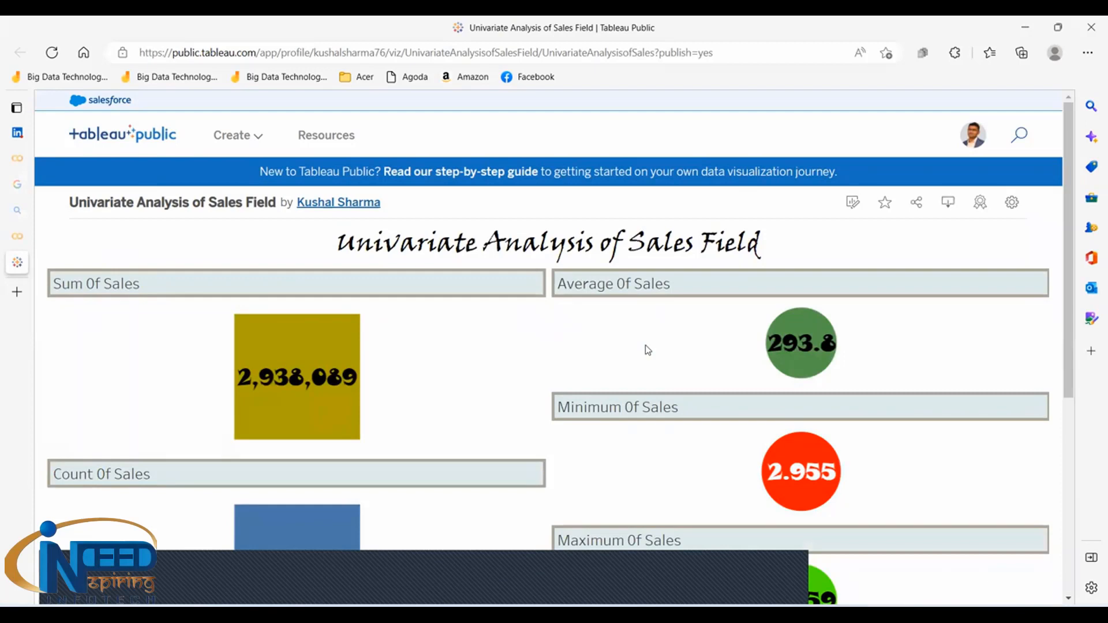
Step: Look over the whole published dashboard on its Tableau Public web page, including all five sales views
scroll(728, 352, "down", 4)
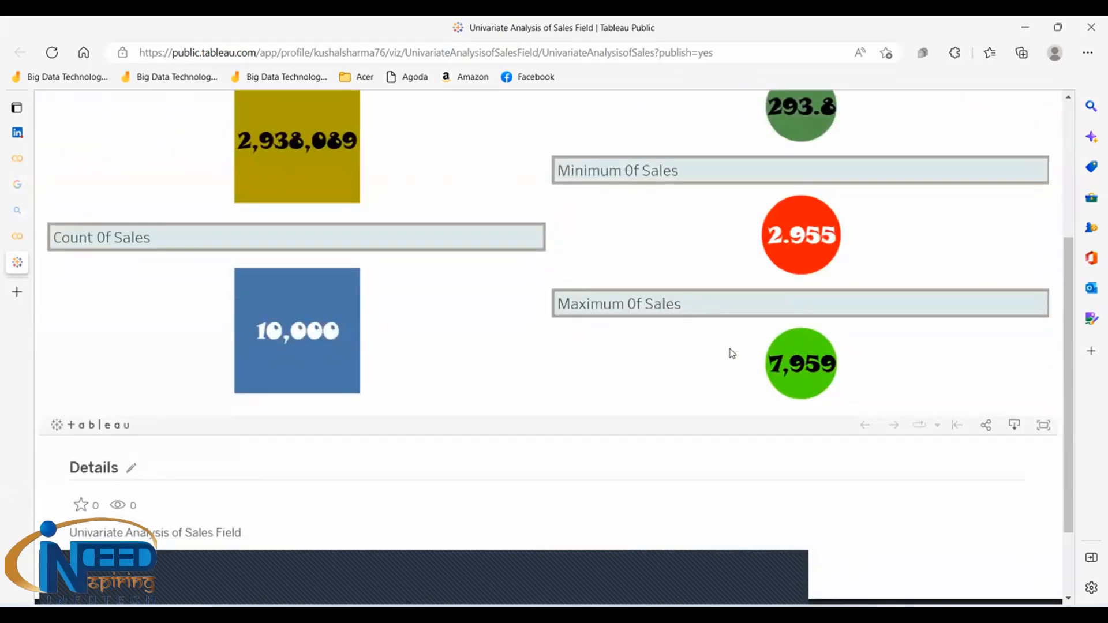
scroll(730, 352, "up", 4)
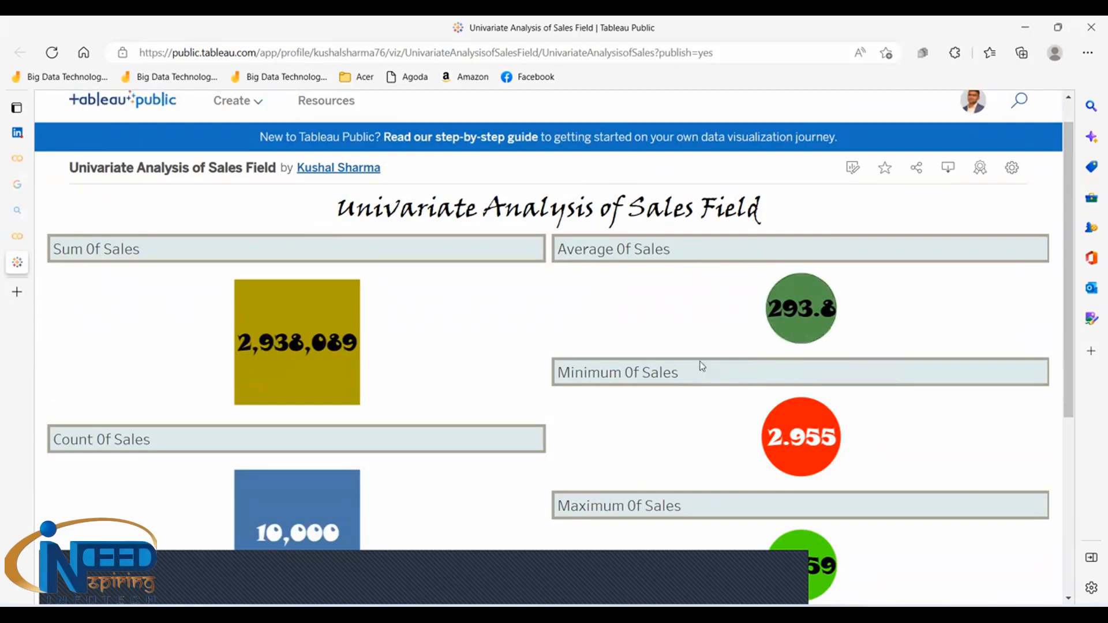
scroll(701, 367, "down", 1)
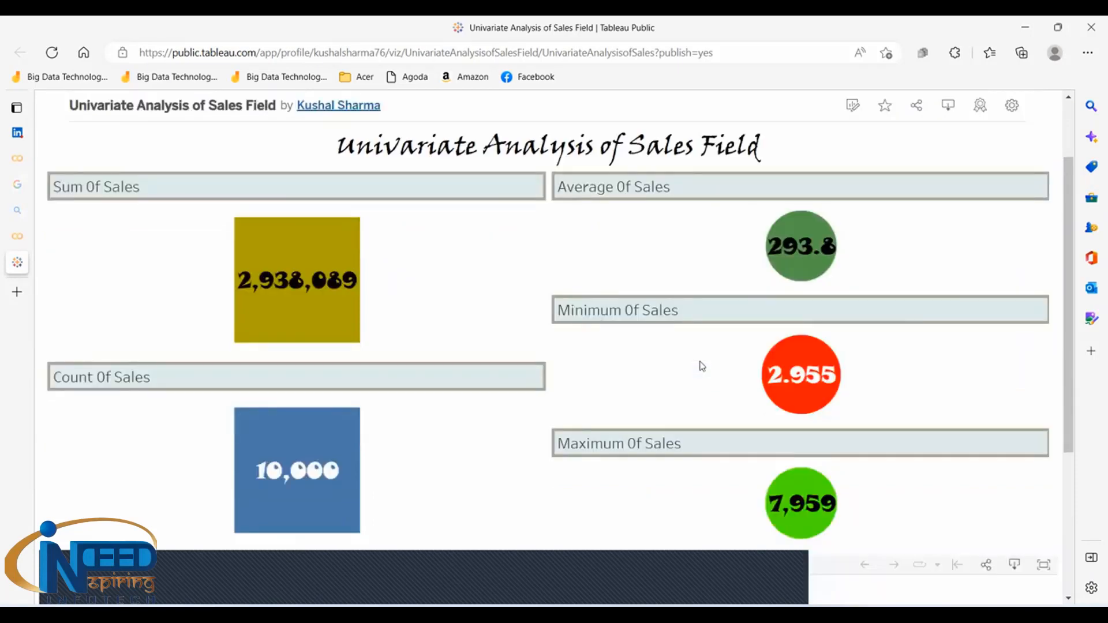
scroll(701, 367, "up", 2)
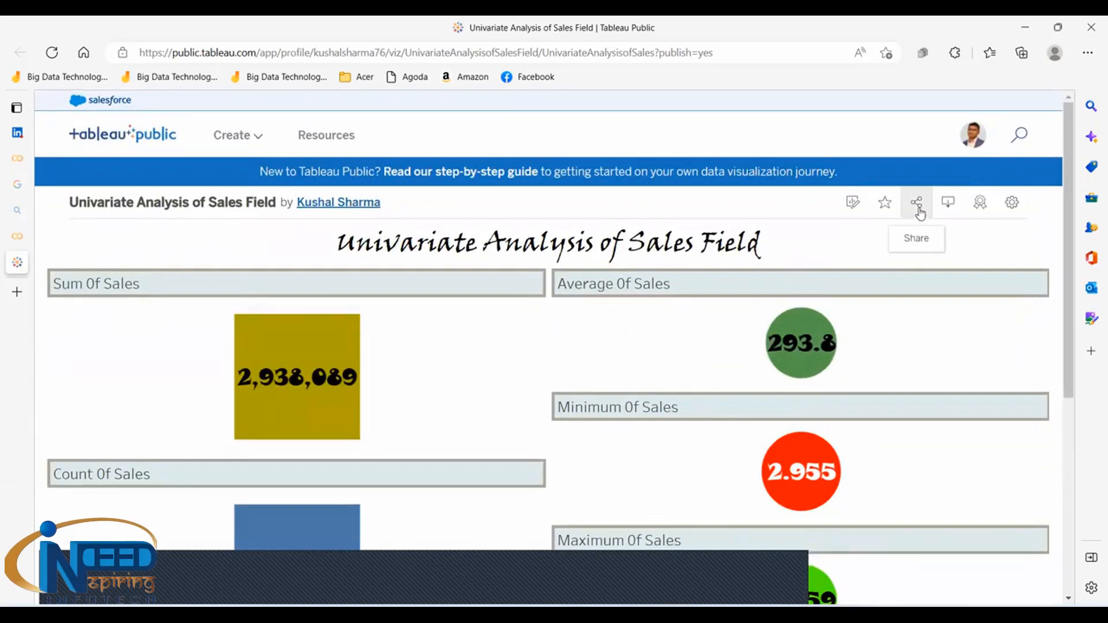
Step: View the published dashboard's embed code and share link, close them and return to the Tableau Public desktop workbook
left_click(918, 205)
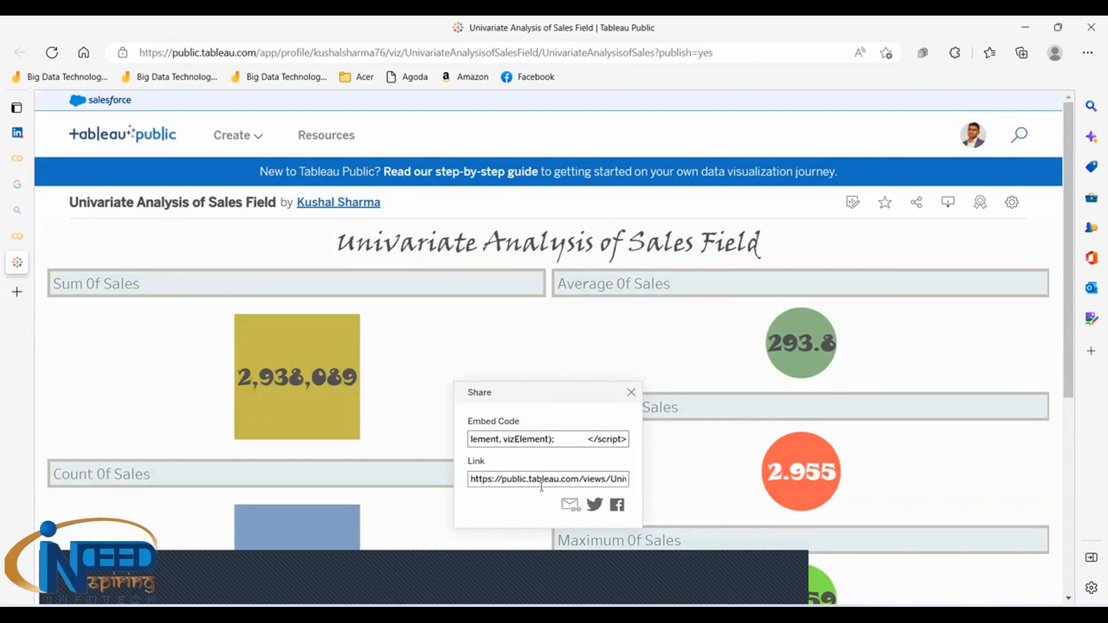
left_click(631, 393)
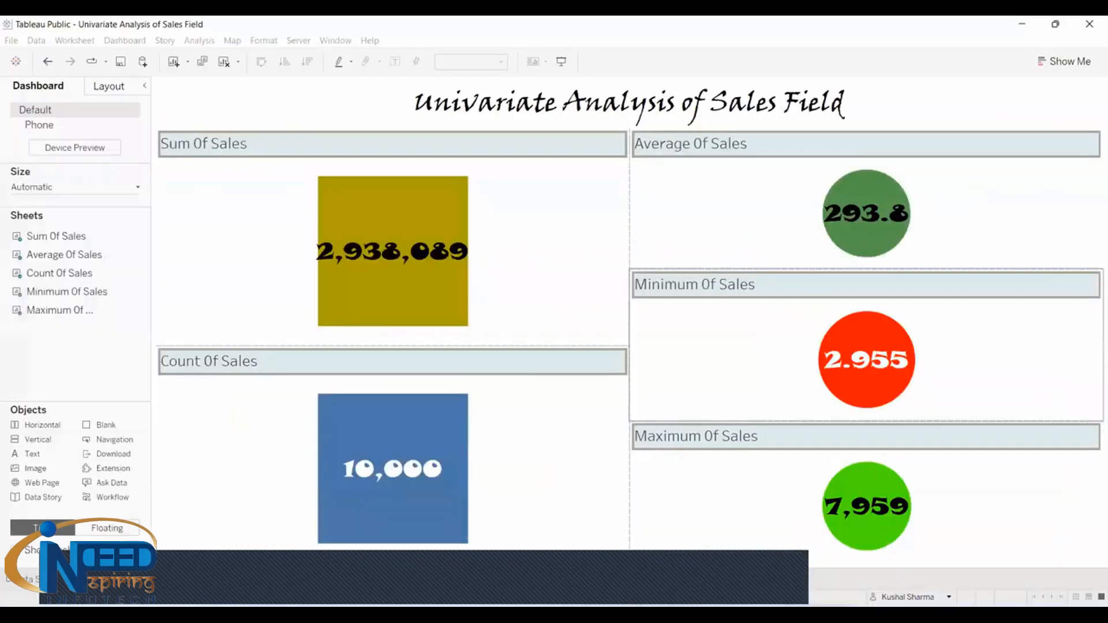
left_click(332, 552)
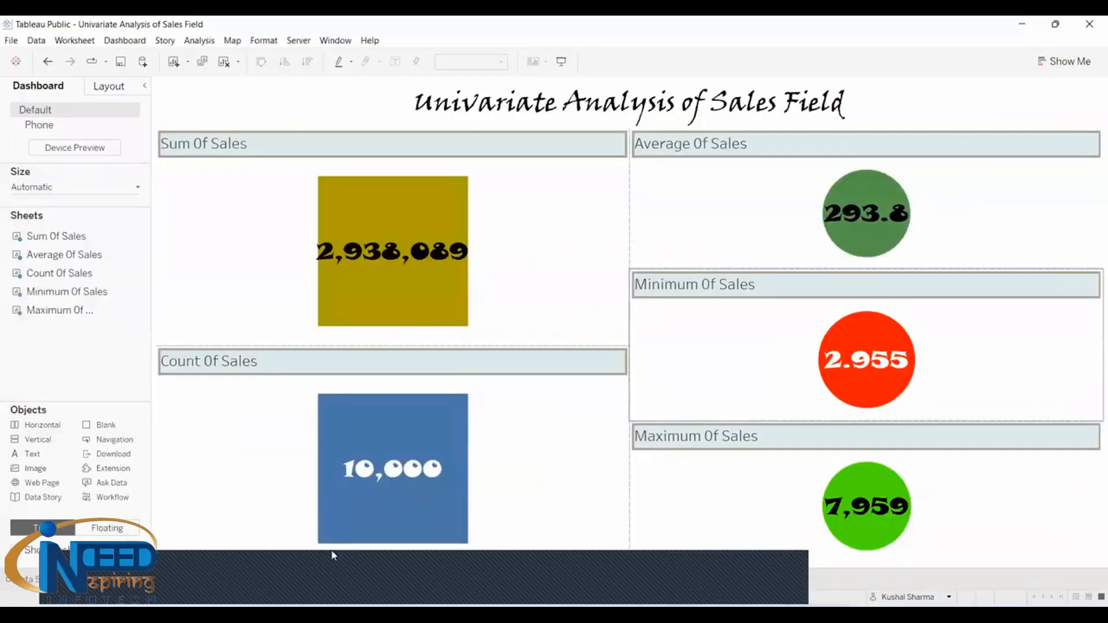